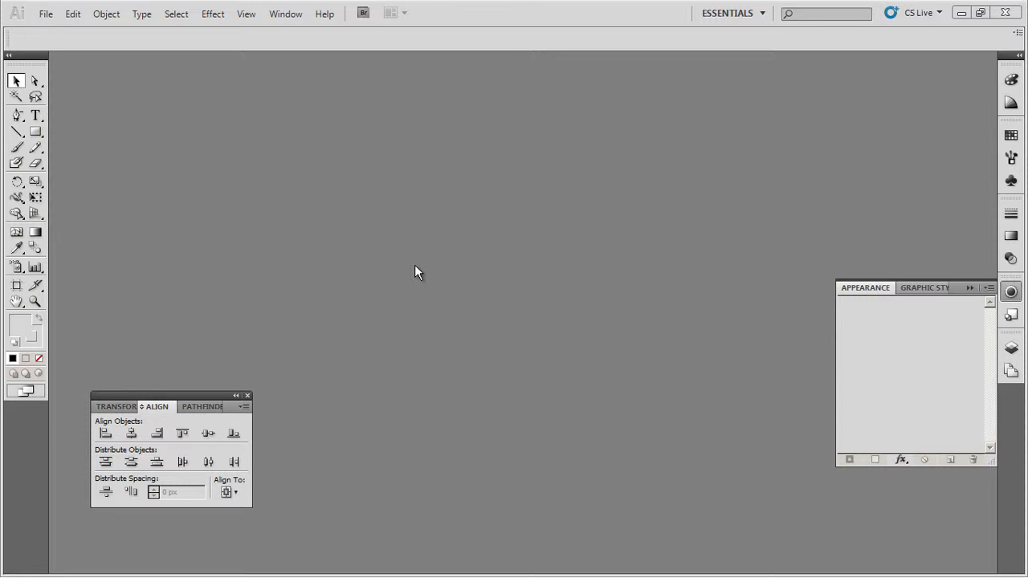
# - Create a new 1800 x 1800 px RGB document named "captain america sheild"
pyautogui.click(45, 17)
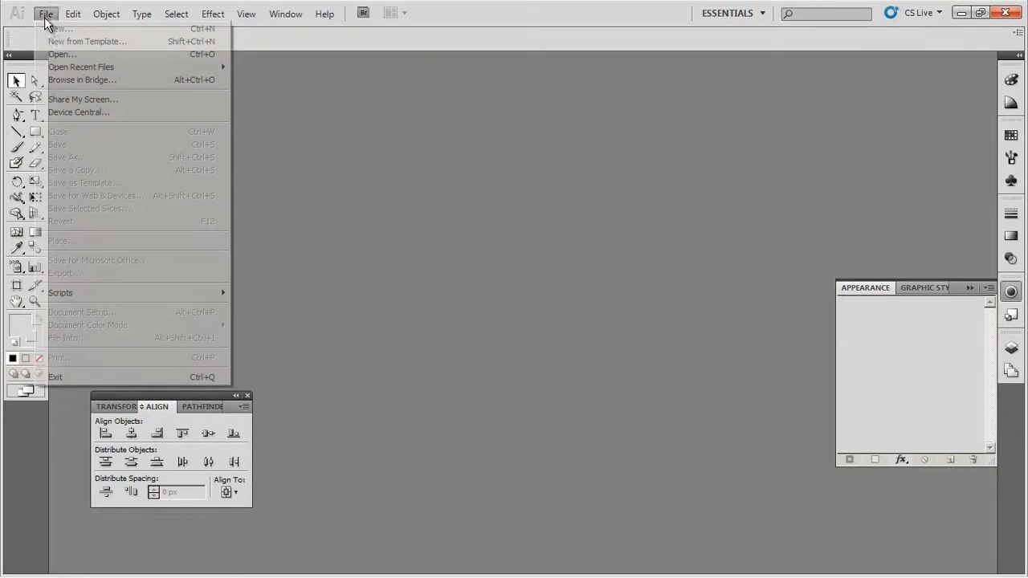
pyautogui.click(49, 28)
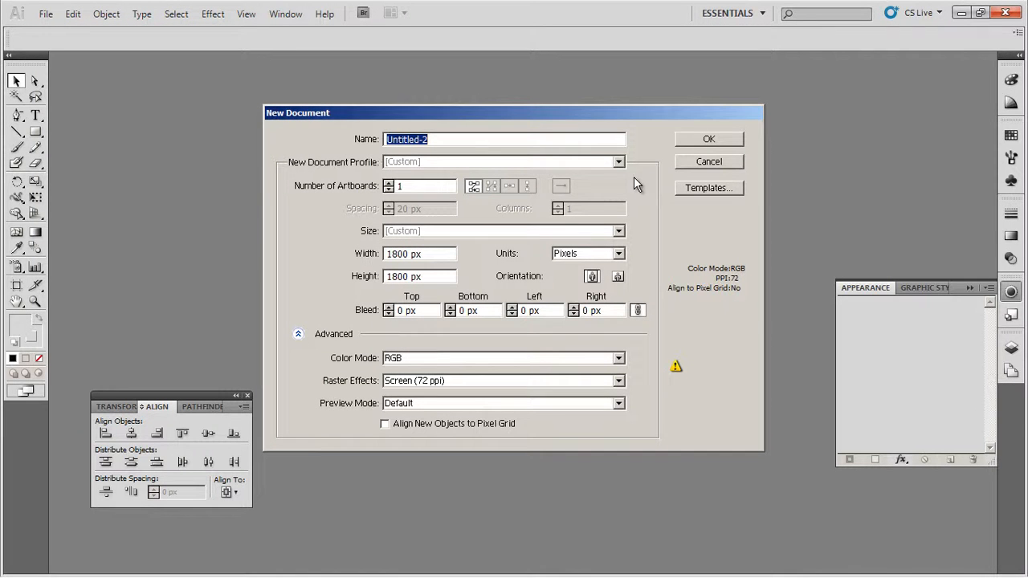
pyautogui.write('cap')
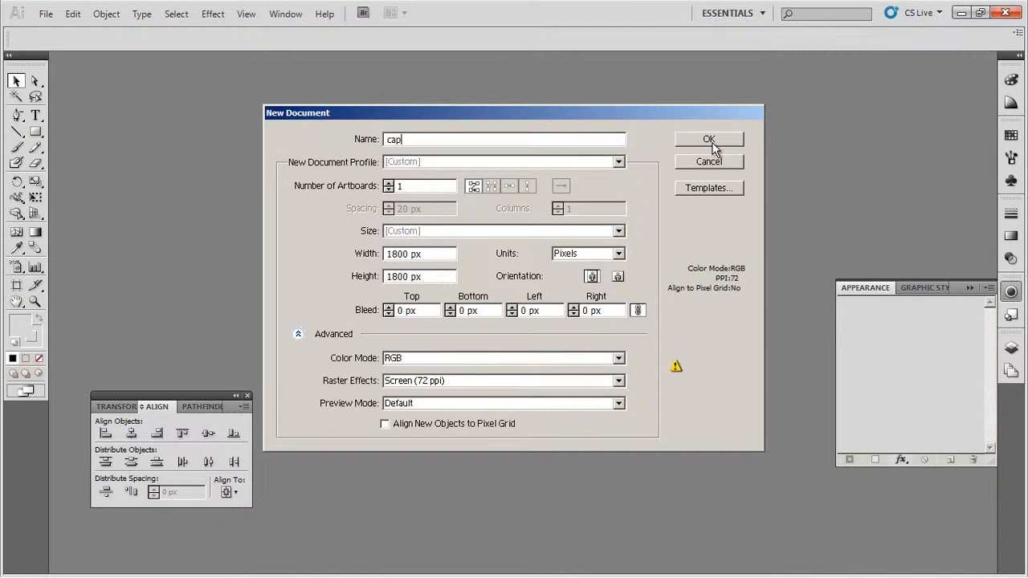
pyautogui.write('tain america sheild')
pyautogui.click(710, 142)
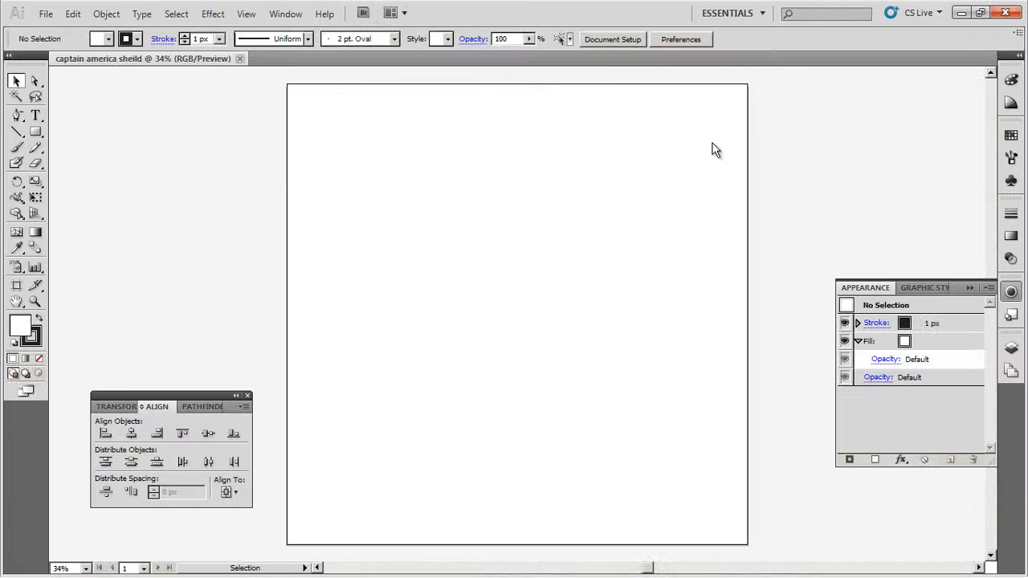
# - Draw a circle with the Ellipse tool near the middle of the artboard, about half the artboard's width
pyautogui.click(37, 134)
pyautogui.moveTo(41, 140); pyautogui.dragTo(70, 167)
pyautogui.moveTo(401, 200); pyautogui.dragTo(626, 358)
pyautogui.click(16, 82)
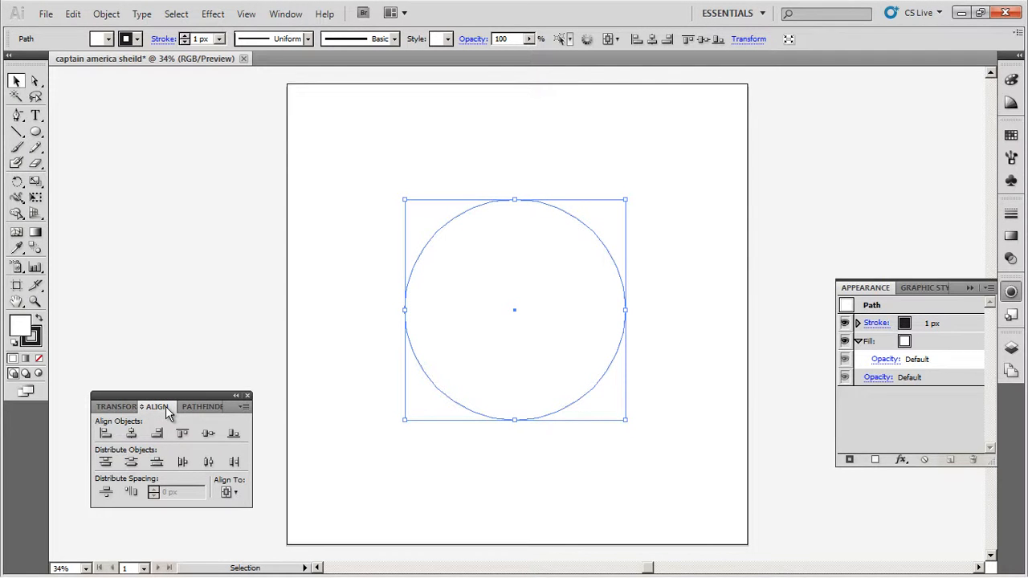
# - Centre the circle horizontally and vertically on the artboard, checking that alignment is relative to the artboard
pyautogui.click(284, 14)
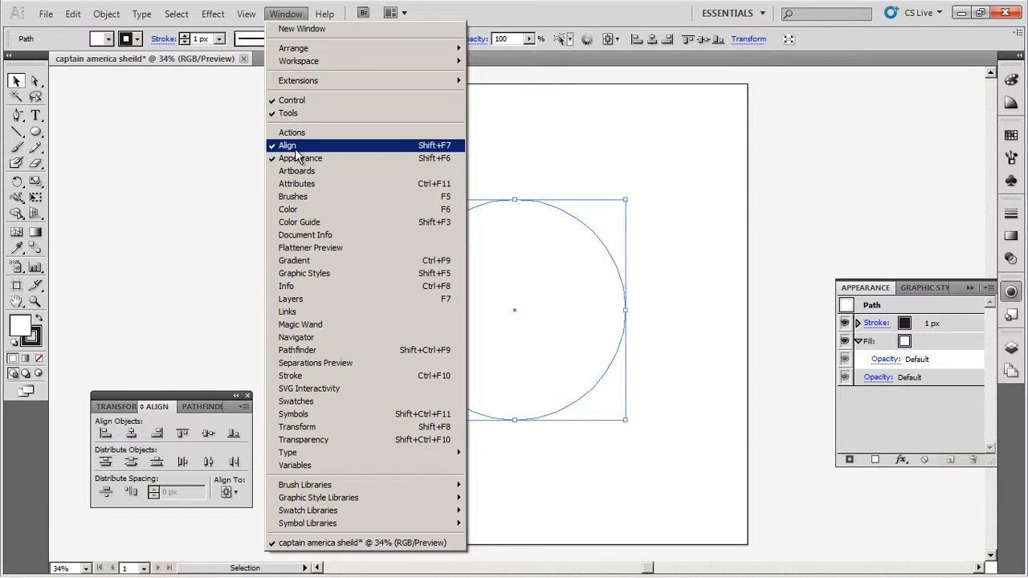
pyautogui.click(186, 399)
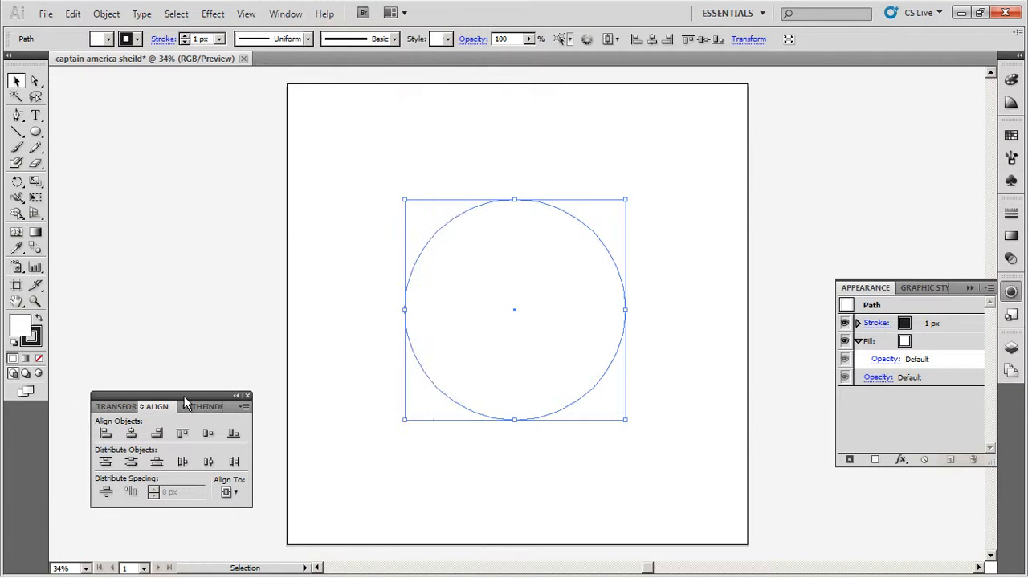
pyautogui.click(133, 439)
pyautogui.click(209, 435)
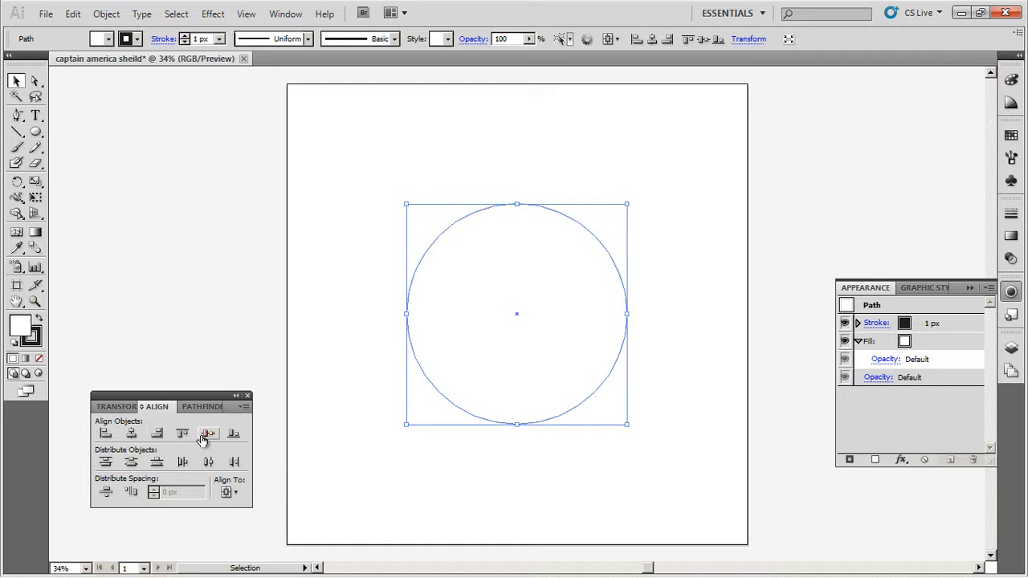
pyautogui.click(228, 492)
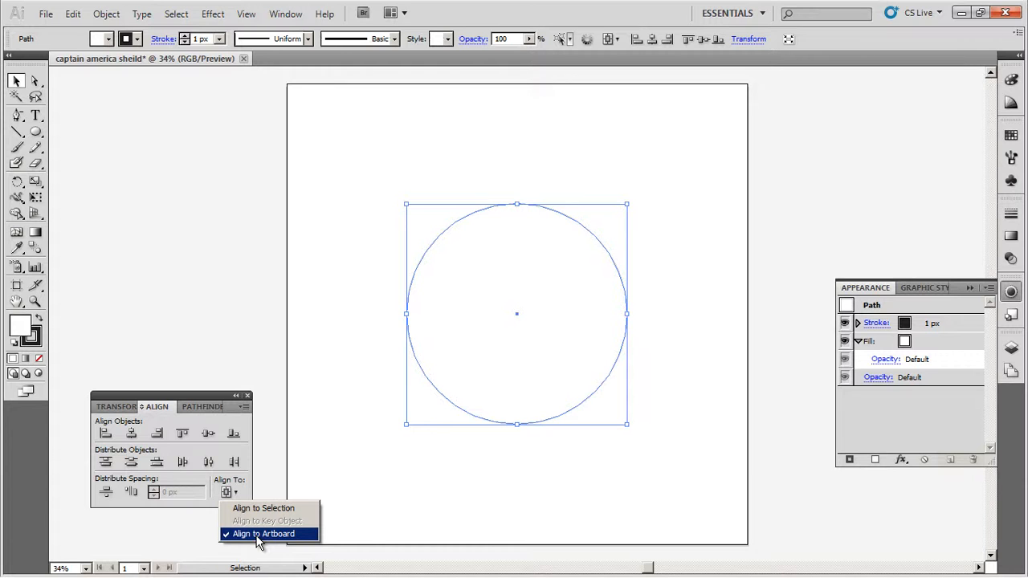
pyautogui.click(77, 334)
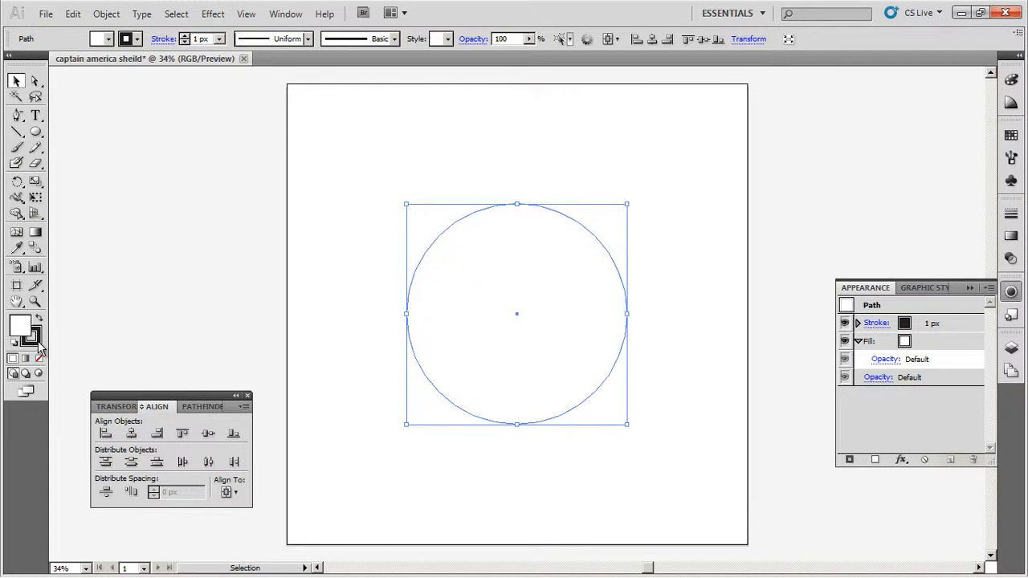
# - Remove the circle's stroke and fill it with red CC1B28
pyautogui.click(37, 343)
pyautogui.click(37, 358)
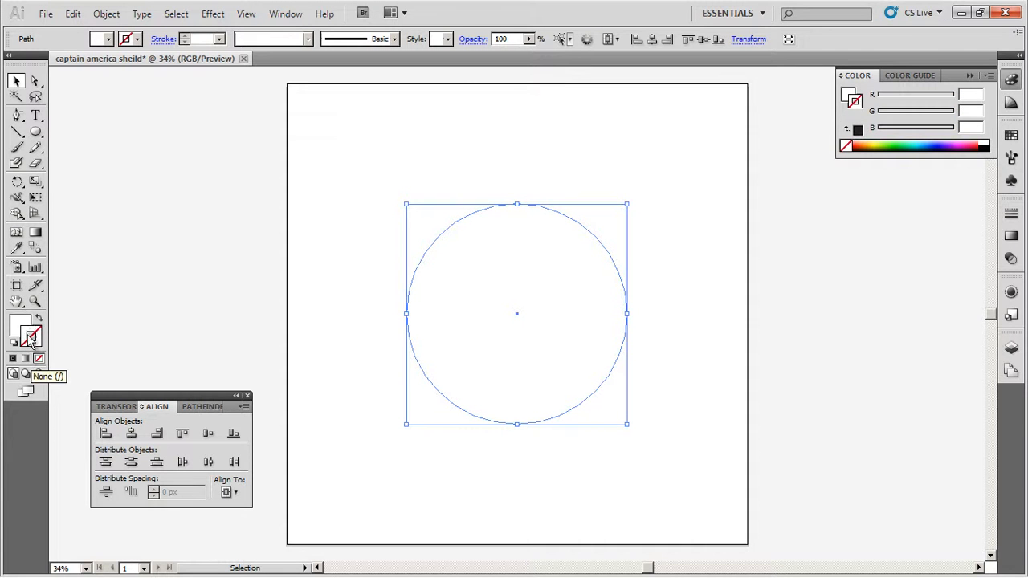
pyautogui.click(18, 327)
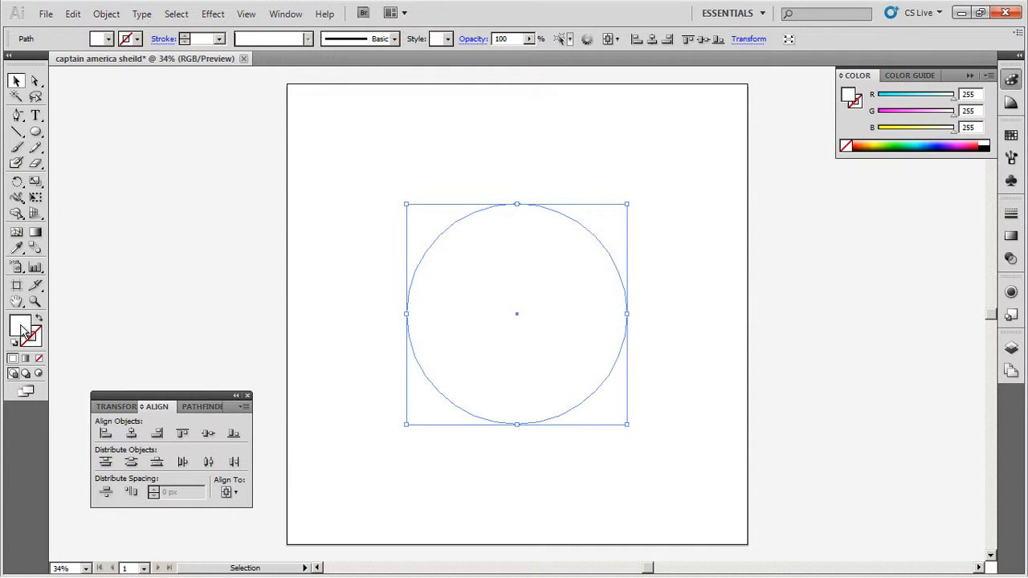
pyautogui.doubleClick(24, 329)
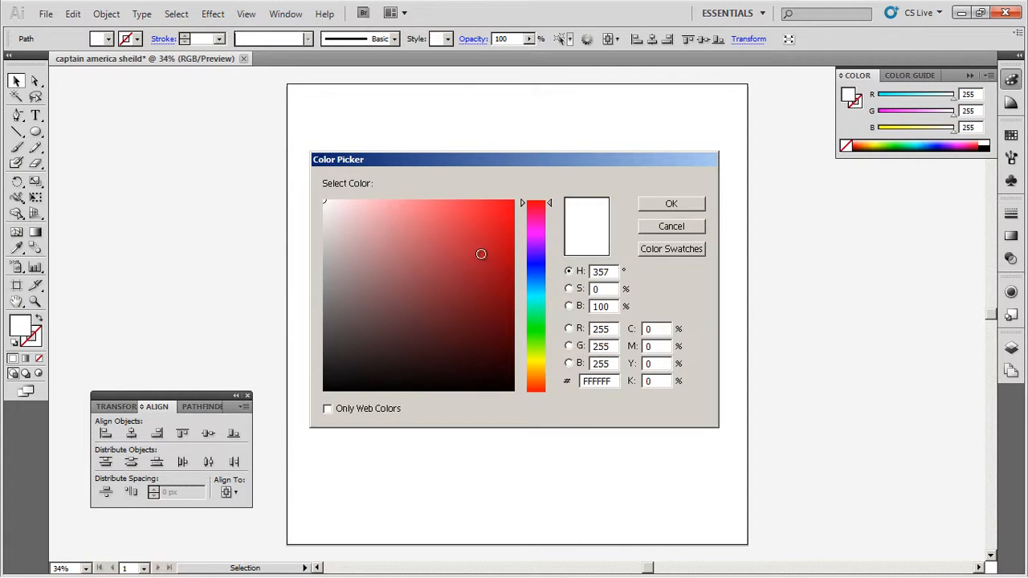
pyautogui.moveTo(479, 240); pyautogui.dragTo(489, 244)
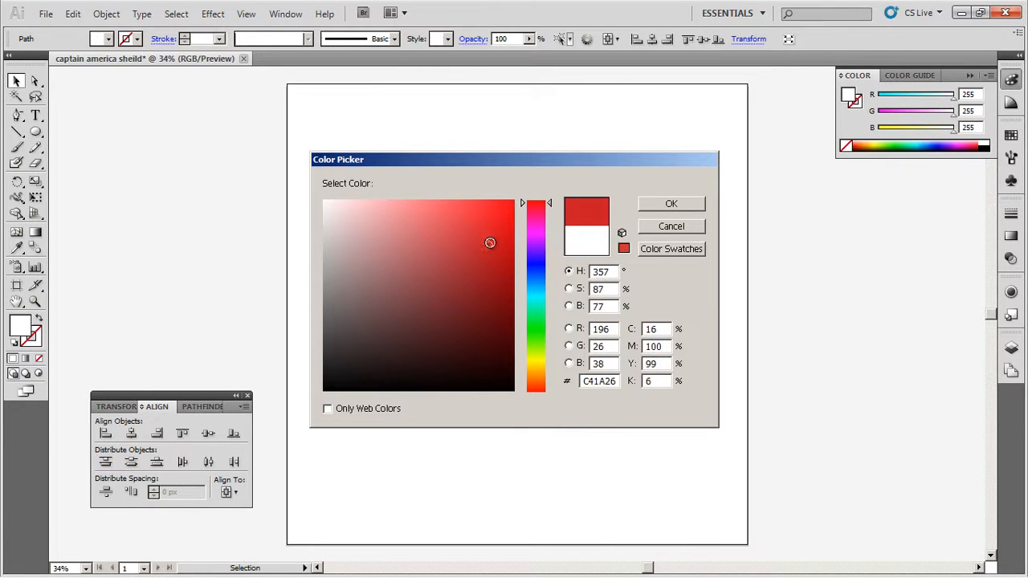
pyautogui.click(489, 239)
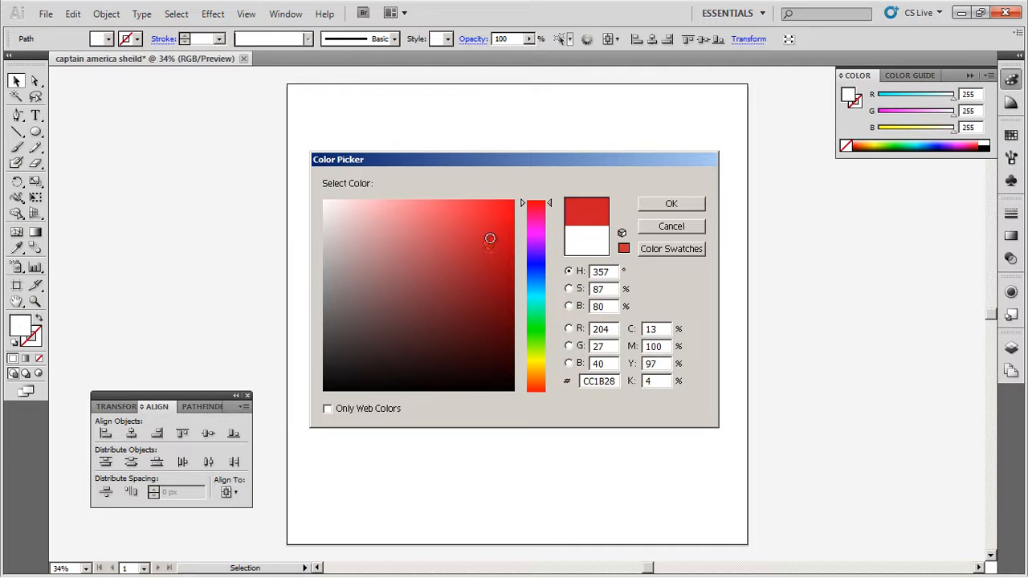
pyautogui.click(693, 205)
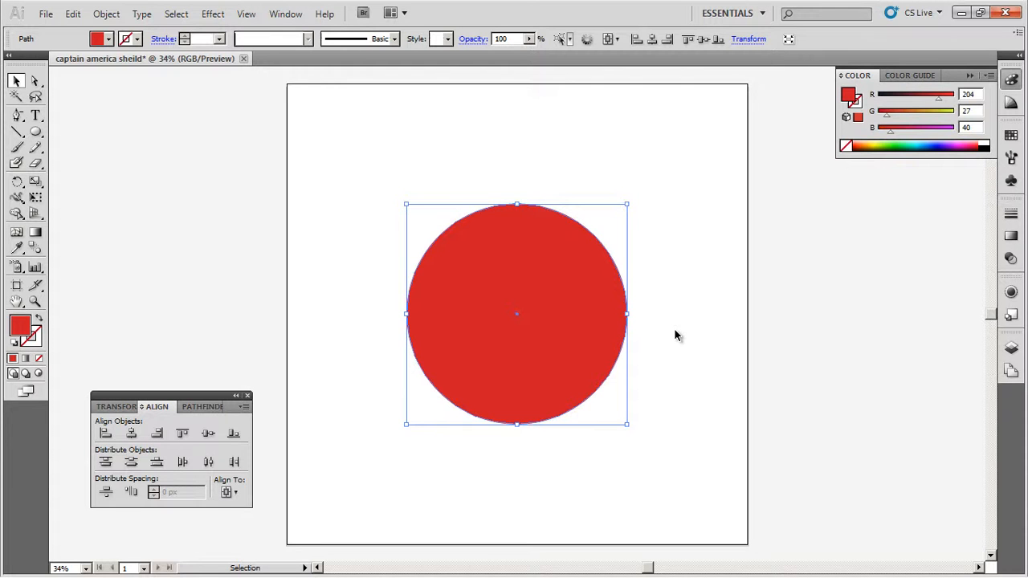
# - Try a smaller concentric copy of the red circle filled with white, and delete it
pyautogui.press('a')
pyautogui.press('v')
pyautogui.press('a')
pyautogui.press('v')
pyautogui.moveTo(626, 204); pyautogui.dragTo(608, 224)
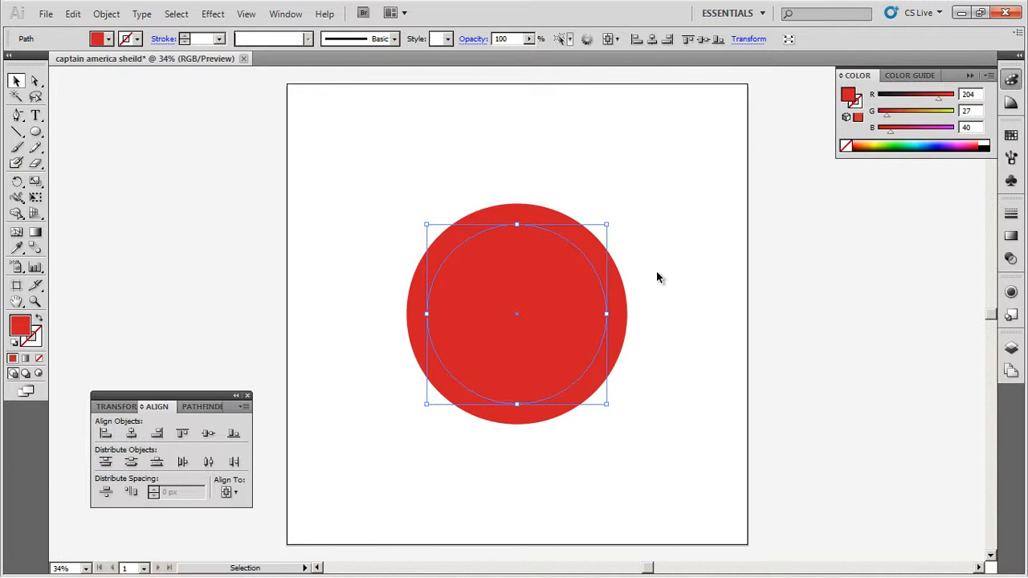
pyautogui.doubleClick(28, 327)
pyautogui.moveTo(362, 245); pyautogui.dragTo(323, 201)
pyautogui.click(668, 204)
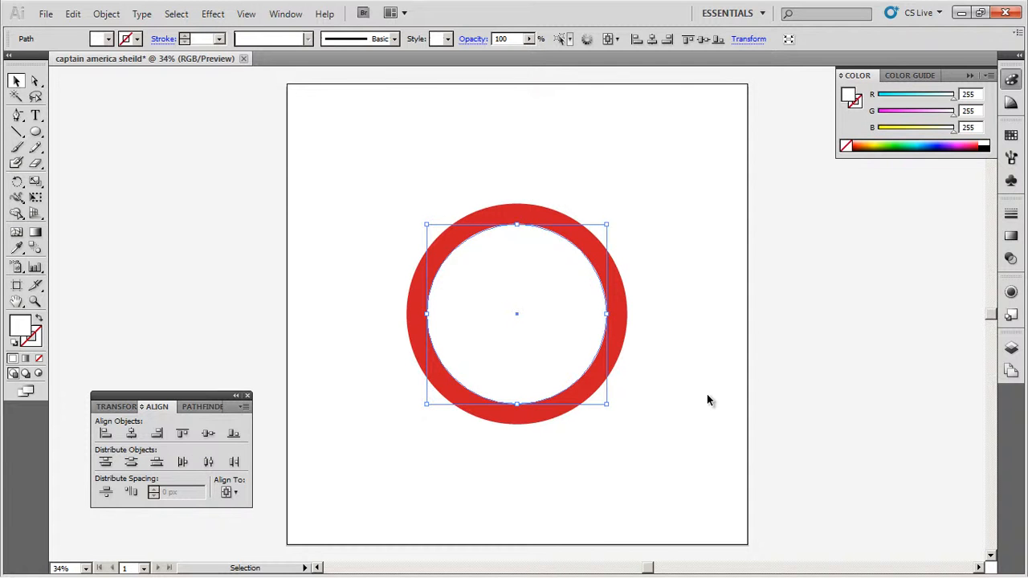
pyautogui.press('Delete')
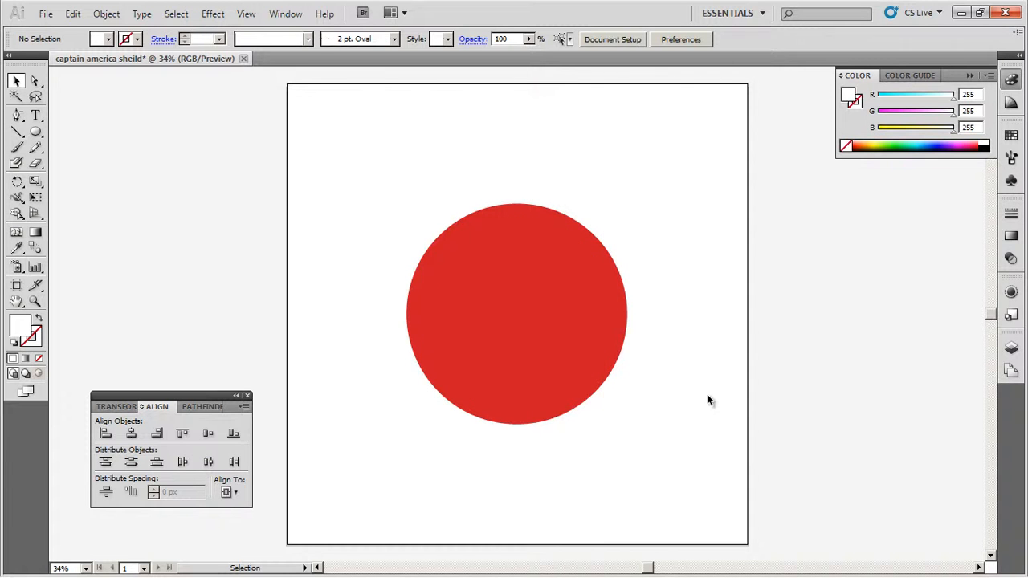
# - Start an Offset Path on the red circle and preview it with an offset of -50 px
pyautogui.click(515, 323)
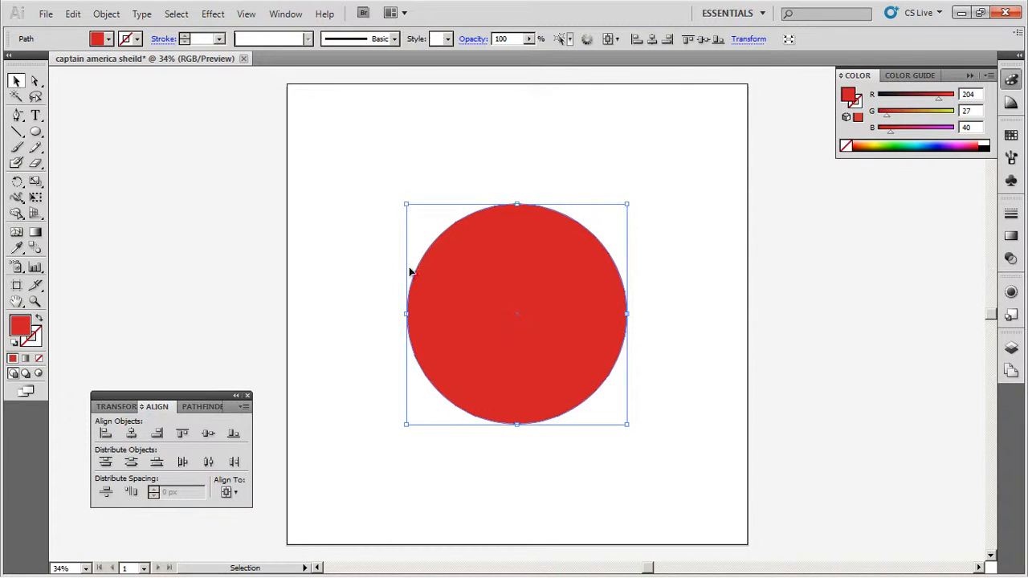
pyautogui.click(109, 14)
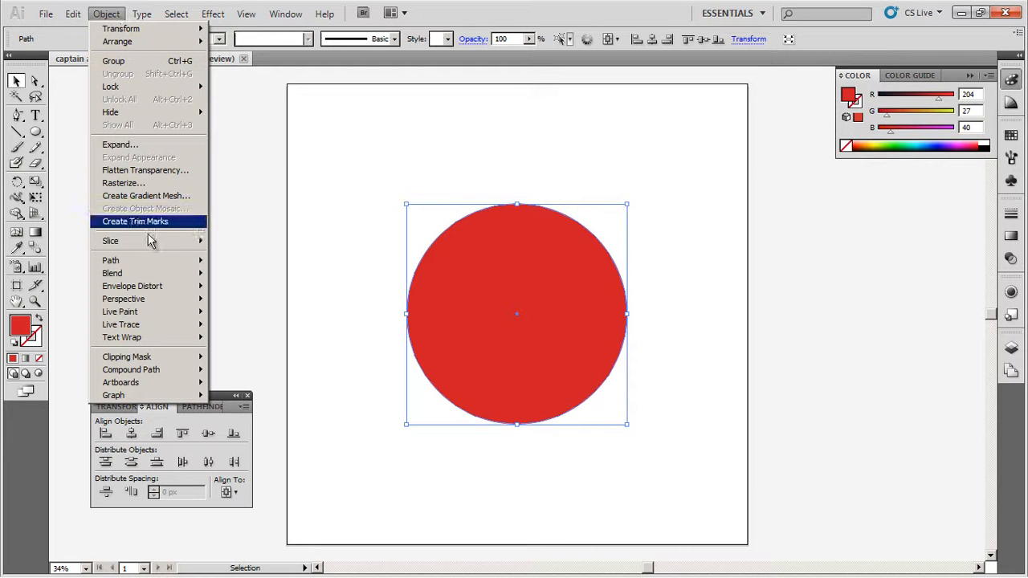
pyautogui.moveTo(146, 262)
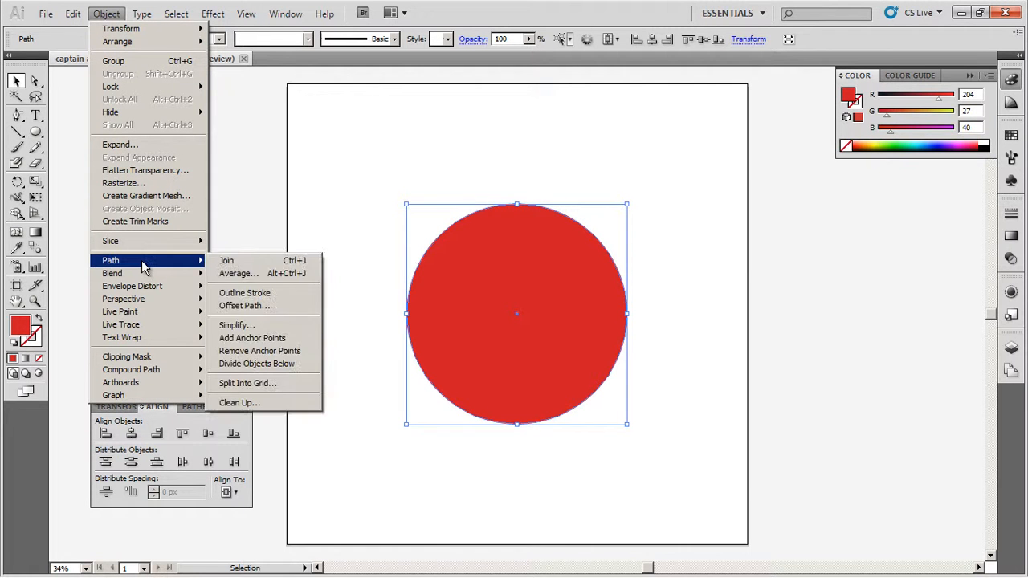
pyautogui.click(243, 306)
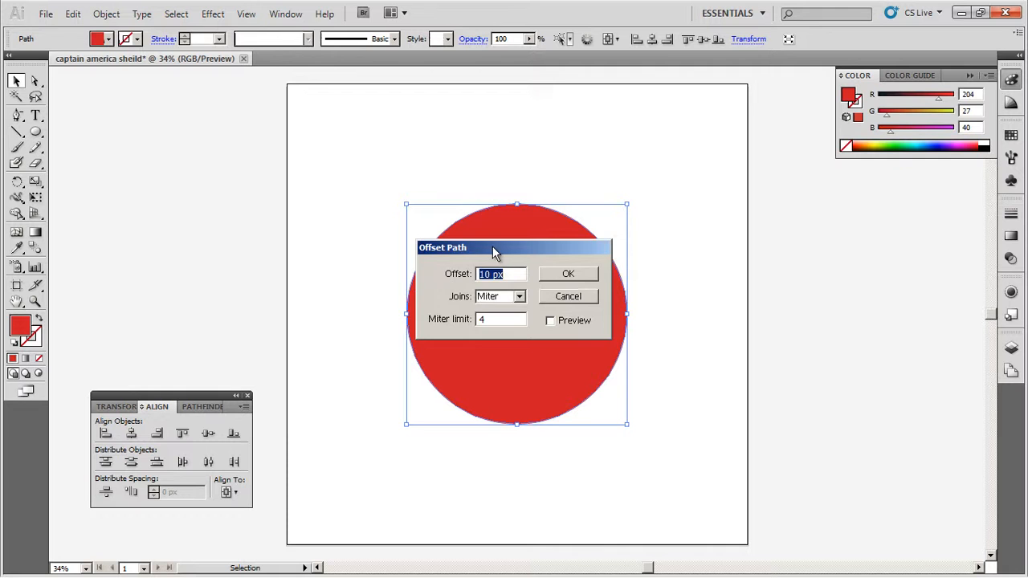
pyautogui.moveTo(491, 251); pyautogui.dragTo(247, 179)
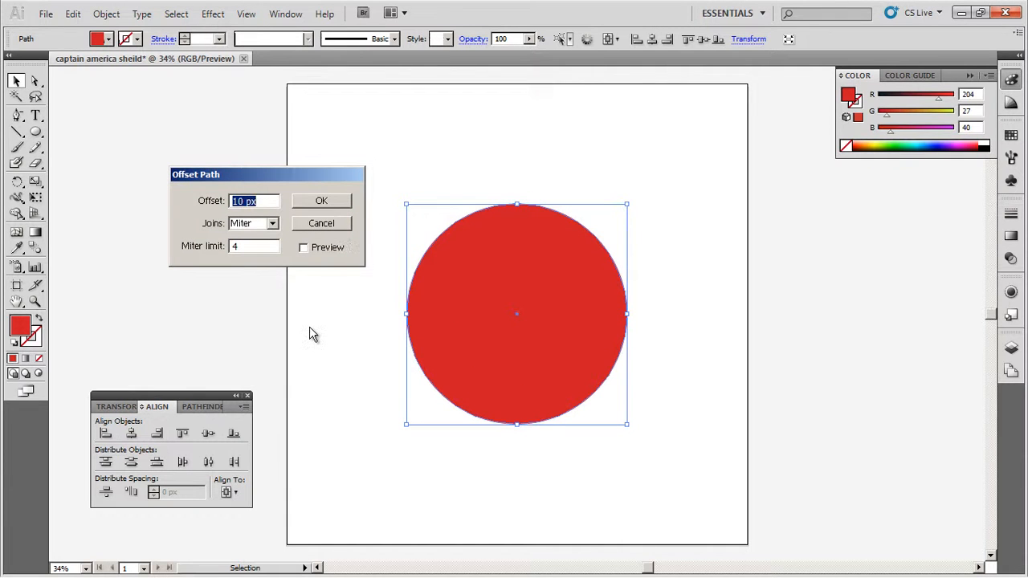
pyautogui.write('-50')
pyautogui.click(305, 248)
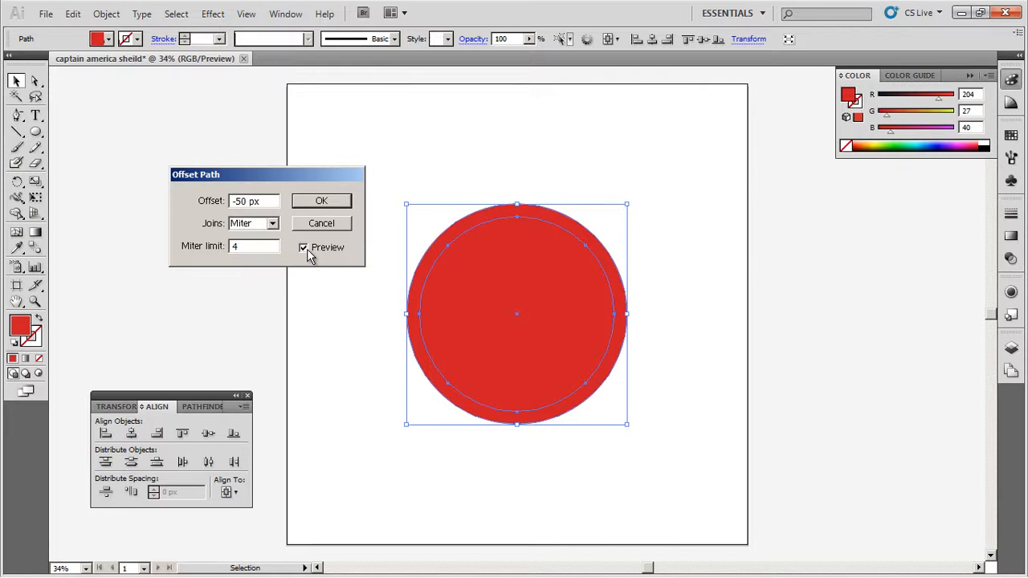
# - Set the offset to -75 px, create the inner circle, and undo a test move of it
pyautogui.moveTo(254, 201); pyautogui.dragTo(238, 201)
pyautogui.write('75')
pyautogui.click(304, 248)
pyautogui.click(305, 248)
pyautogui.click(322, 201)
pyautogui.moveTo(510, 304); pyautogui.dragTo(267, 274)
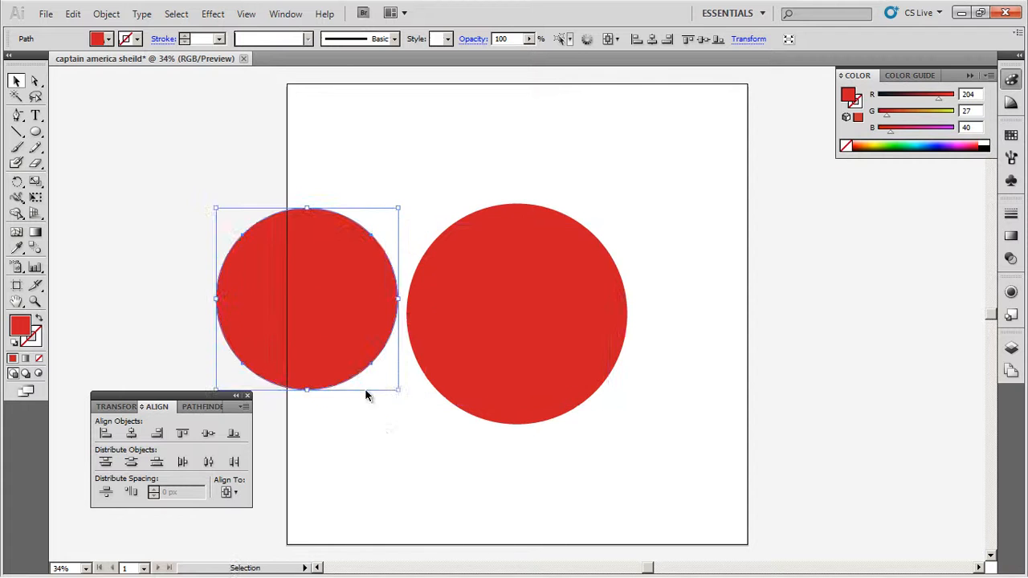
pyautogui.hotkey('ctrl', 'z')
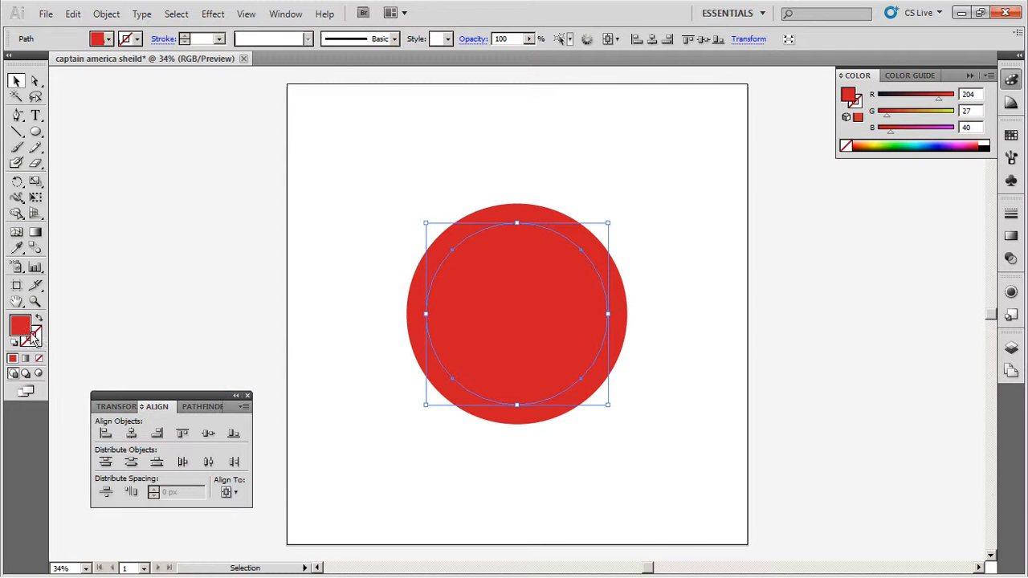
# - Fill the inner offset circle with white FFFFFF
pyautogui.doubleClick(26, 327)
pyautogui.click(345, 213)
pyautogui.moveTo(330, 204); pyautogui.dragTo(323, 201)
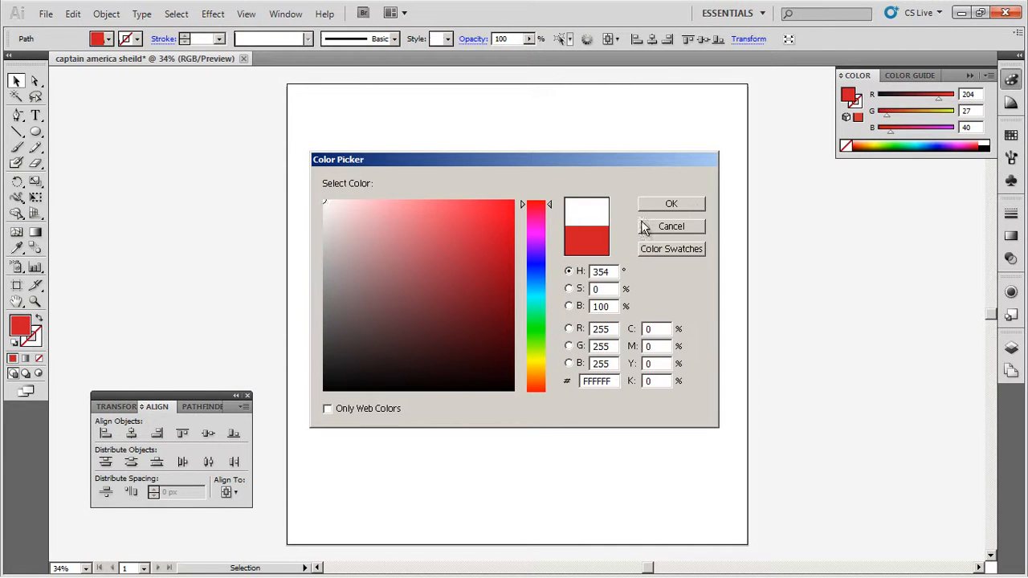
pyautogui.click(700, 204)
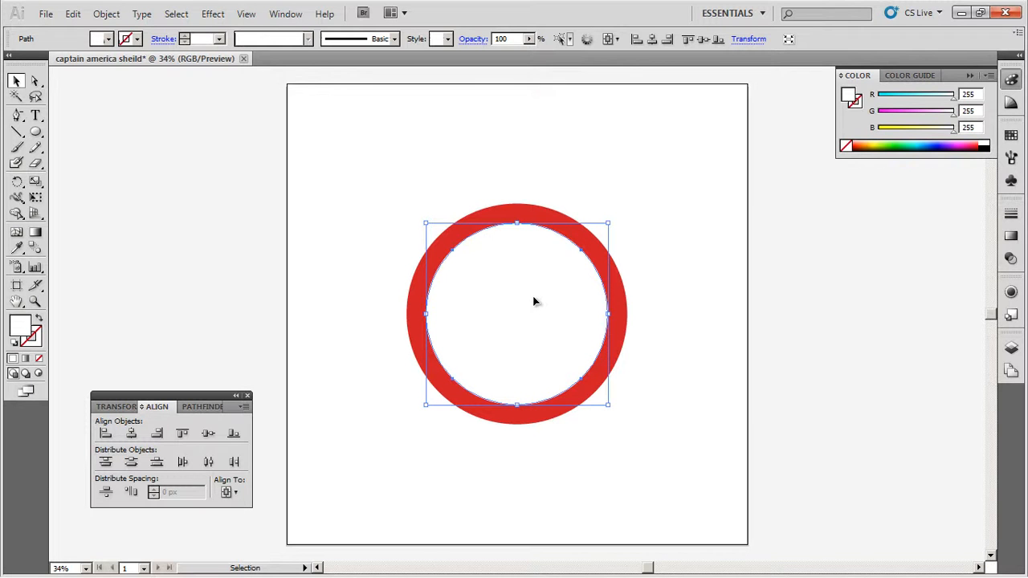
# - Offset the white circle's path by -75 px to create a third concentric circle
pyautogui.click(106, 15)
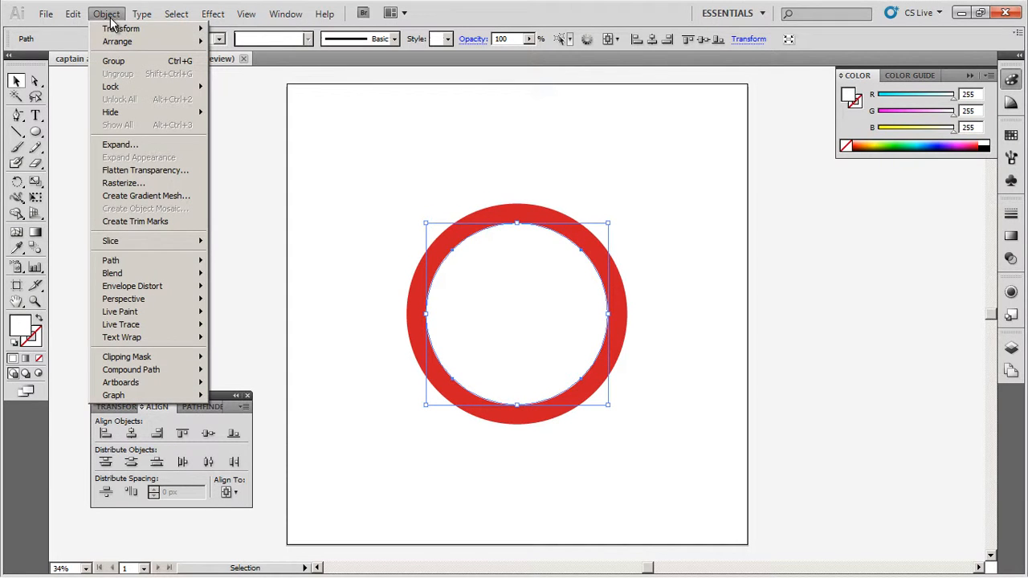
pyautogui.moveTo(128, 263)
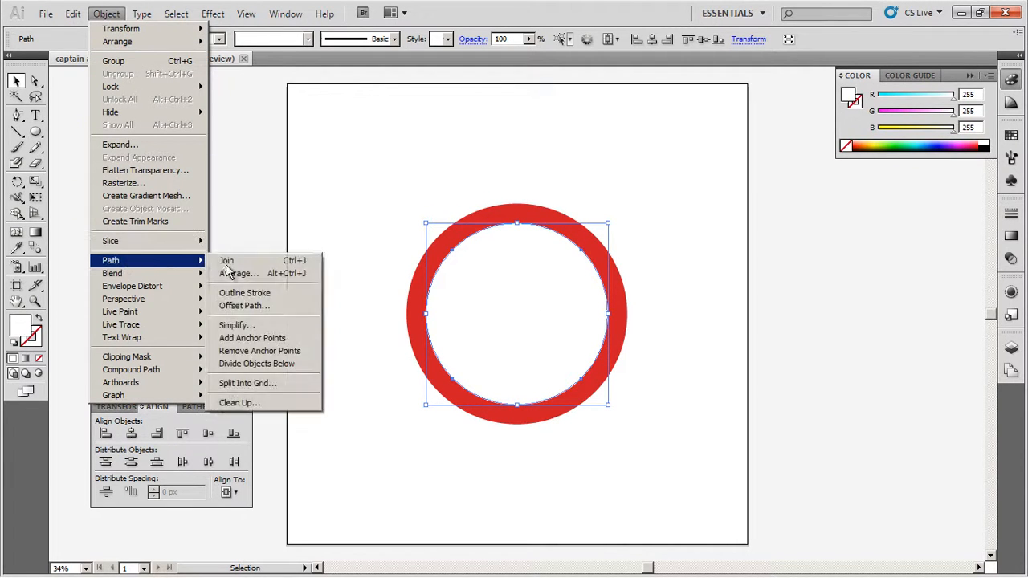
pyautogui.click(244, 306)
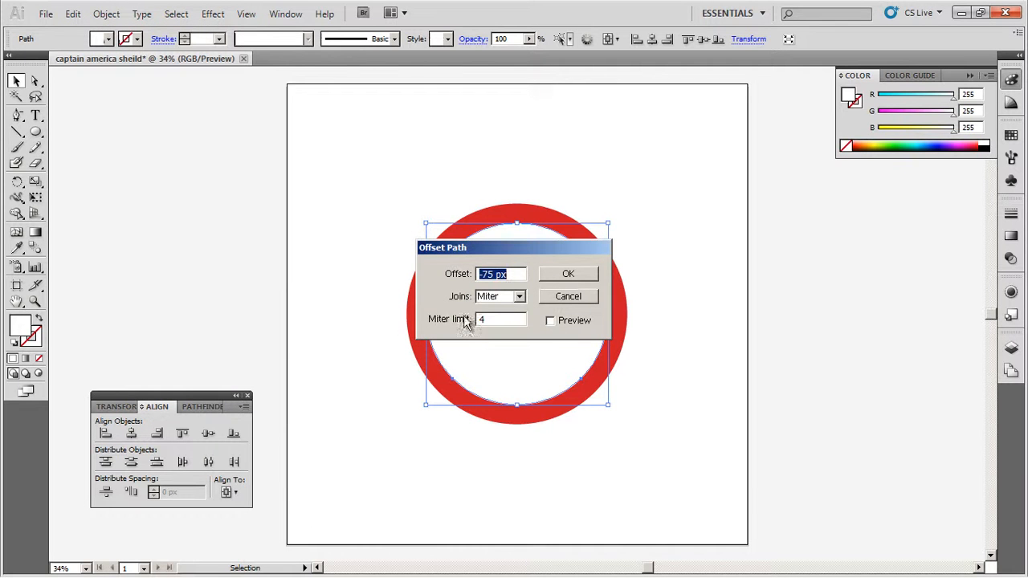
pyautogui.click(555, 281)
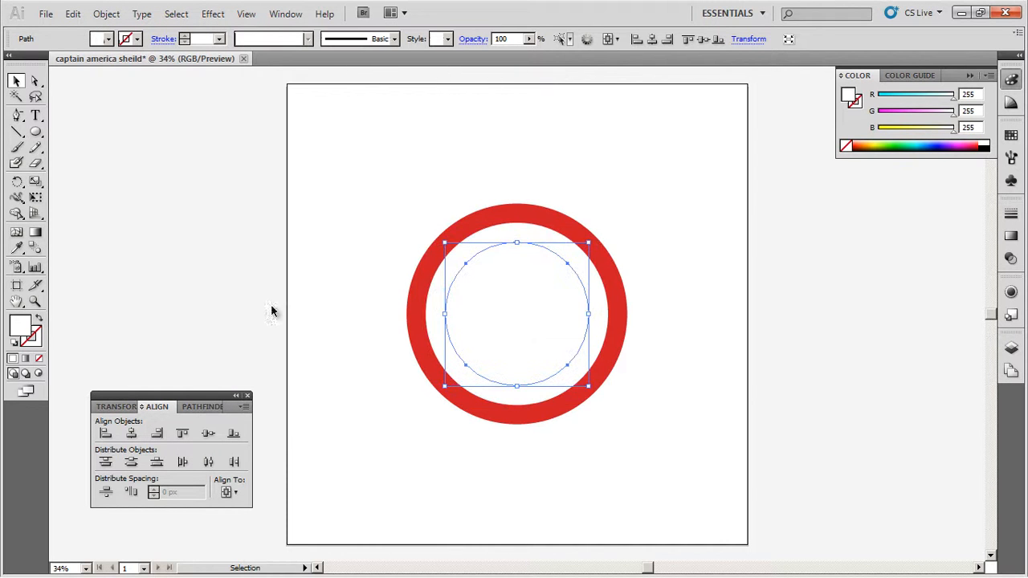
# - Fill the innermost circle with the outer ring's red by sampling it with the Eyedropper
pyautogui.click(17, 248)
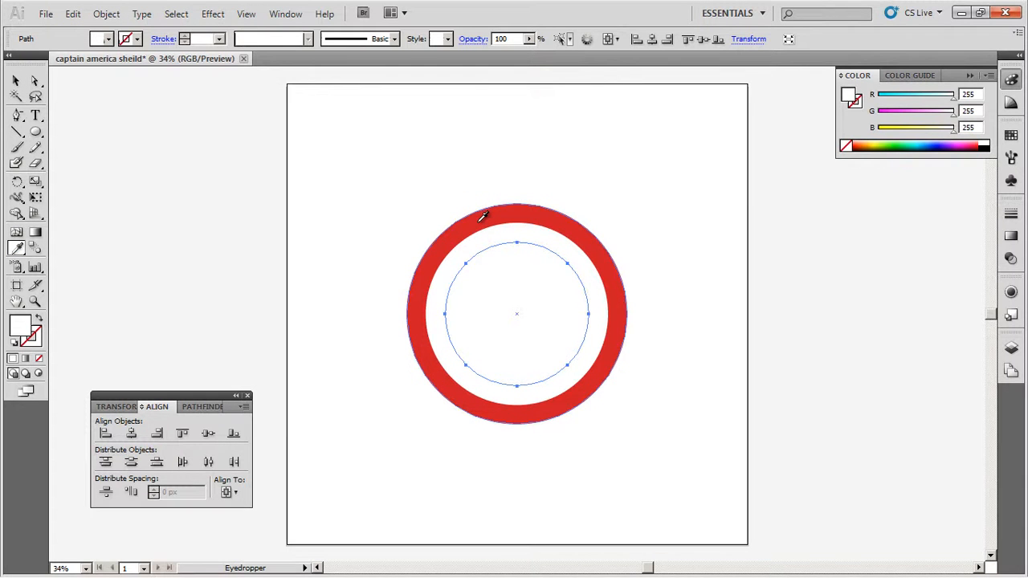
pyautogui.click(482, 215)
pyautogui.click(15, 82)
# - Offset the innermost red circle's path by -75 px to create a fourth concentric circle
pyautogui.click(106, 13)
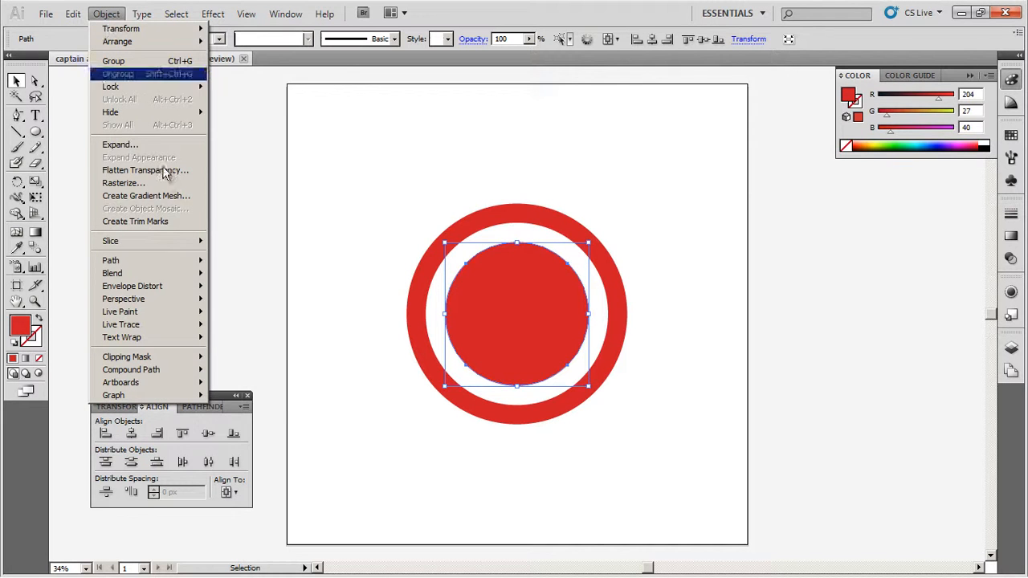
pyautogui.moveTo(197, 262)
pyautogui.click(257, 301)
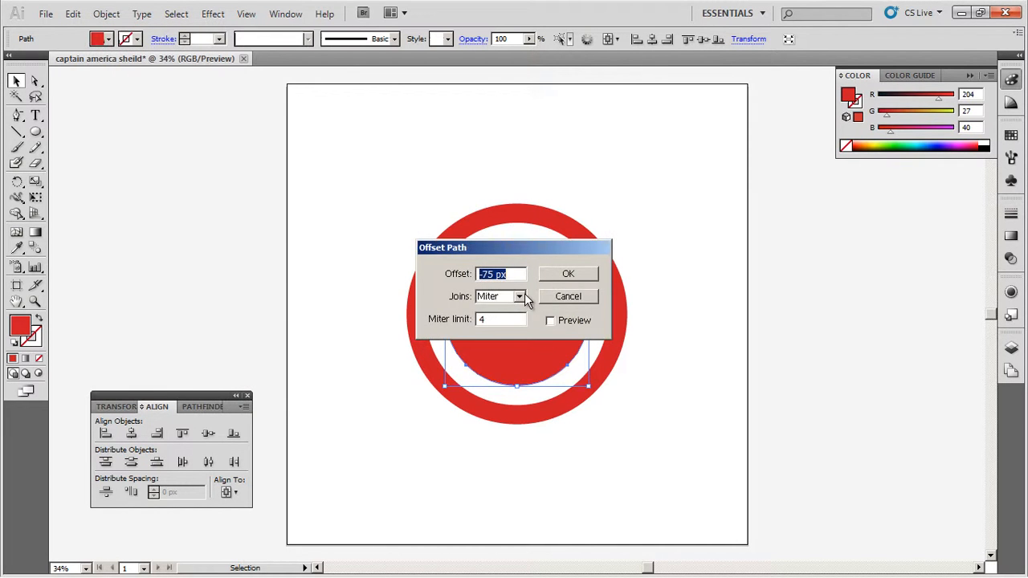
pyautogui.click(565, 275)
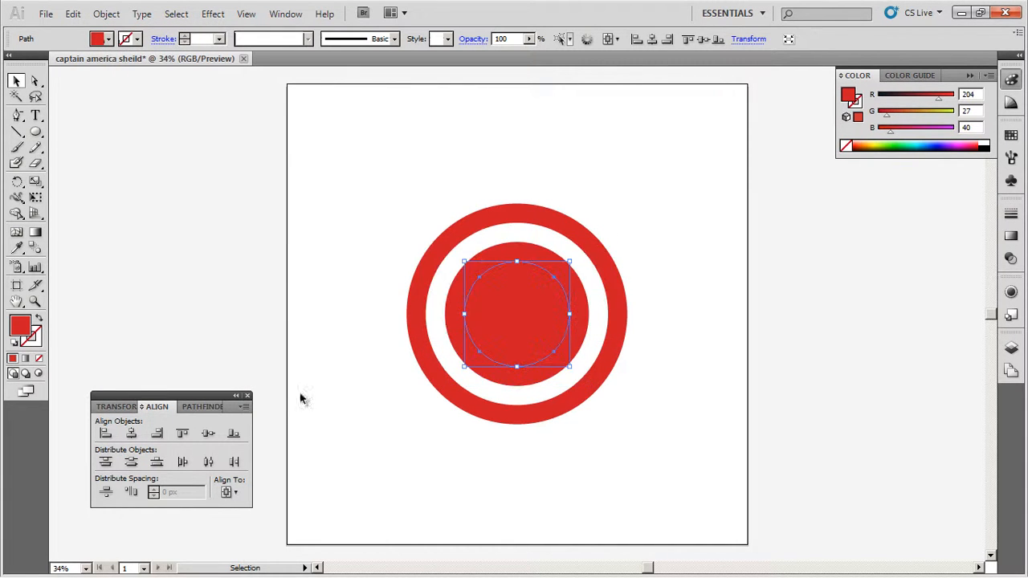
# - Fill the new center circle with a medium blue of RGB 11, 83, 170 and deselect it
pyautogui.doubleClick(23, 325)
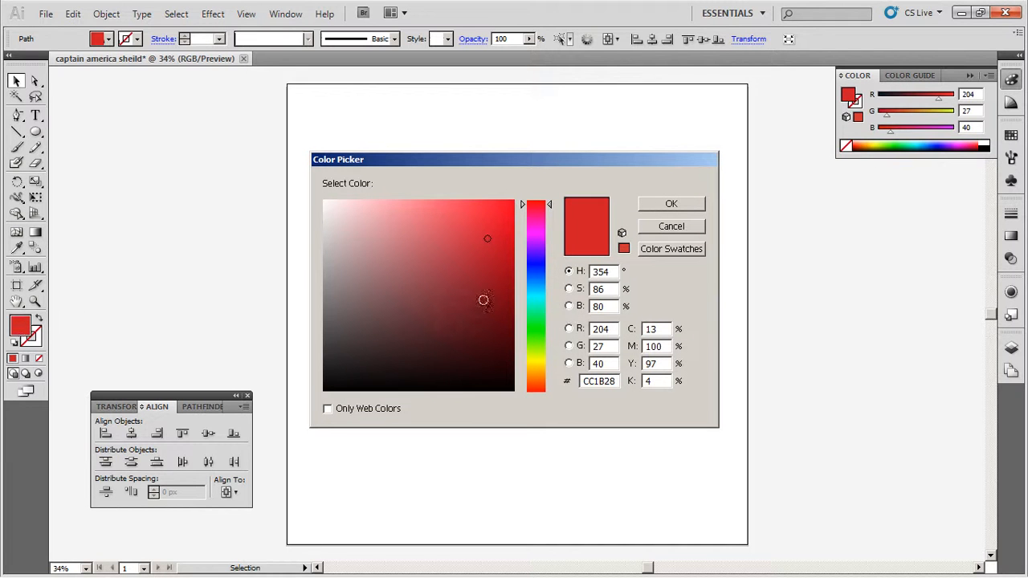
pyautogui.click(536, 278)
pyautogui.click(669, 206)
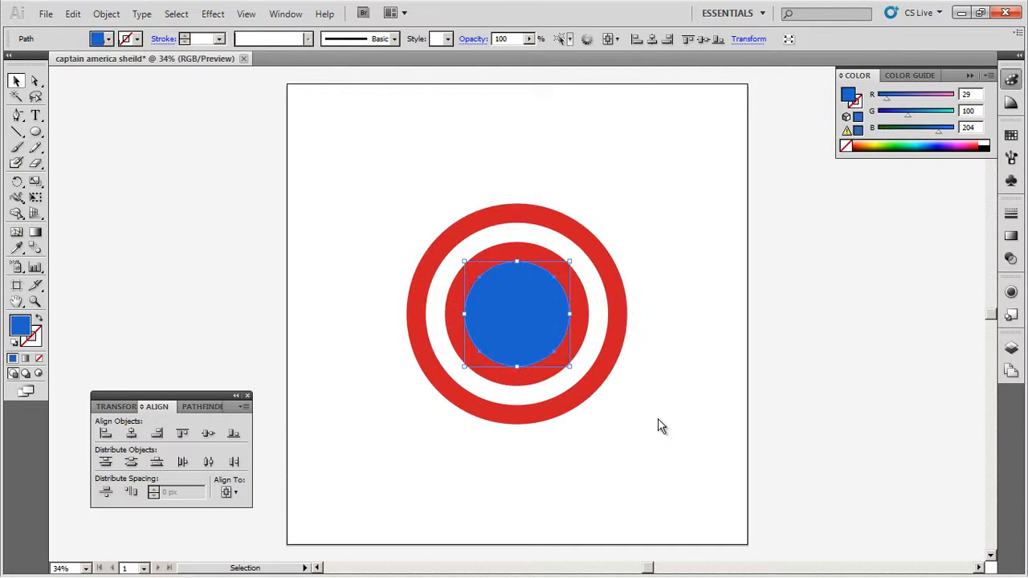
pyautogui.doubleClick(20, 325)
pyautogui.moveTo(506, 255); pyautogui.dragTo(503, 264)
pyautogui.click(668, 207)
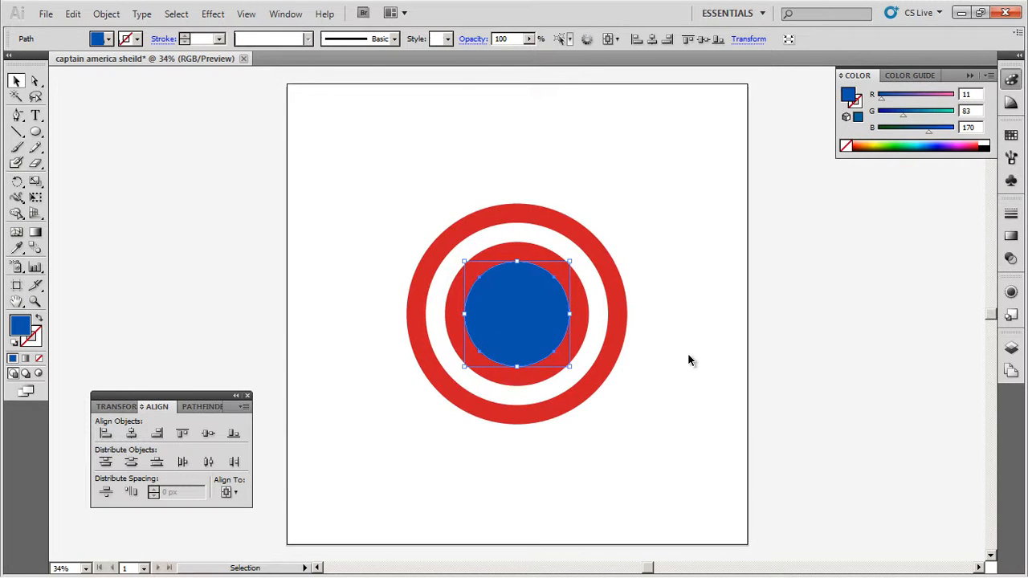
pyautogui.click(689, 359)
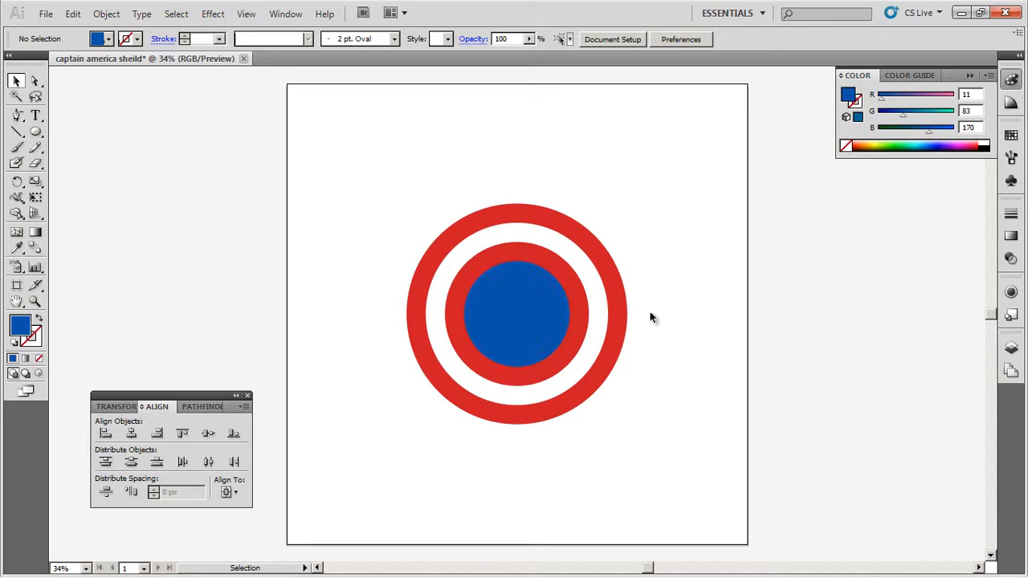
# - Copy the outermost red circle and paste two duplicates in place in front of the artwork
pyautogui.click(553, 209)
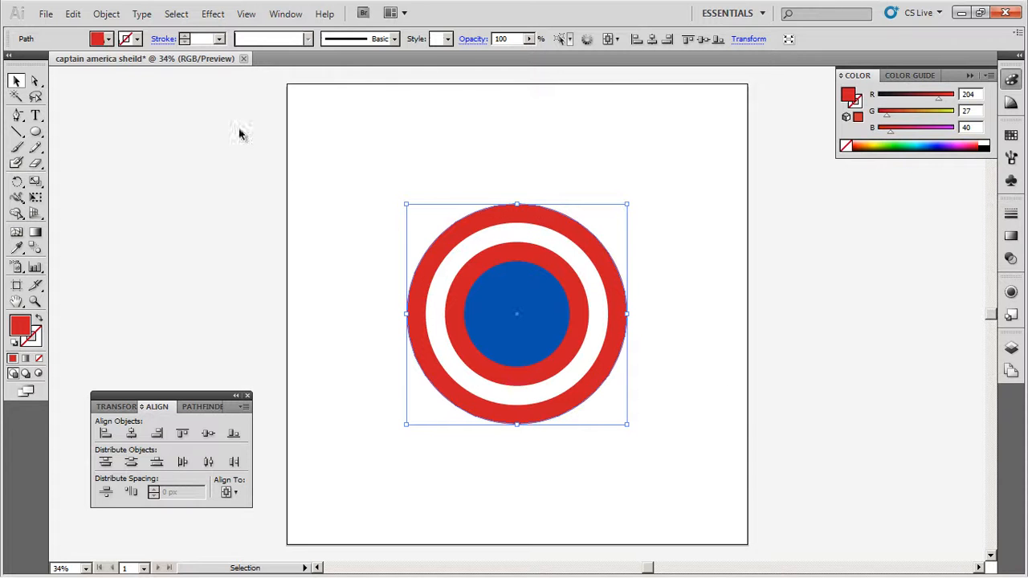
pyautogui.click(72, 14)
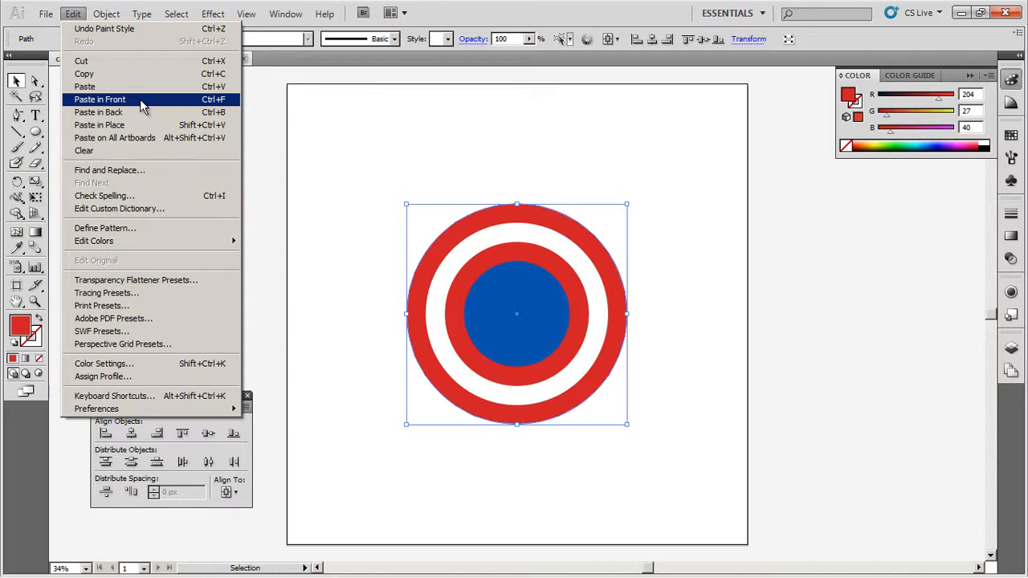
pyautogui.click(670, 247)
pyautogui.click(670, 246)
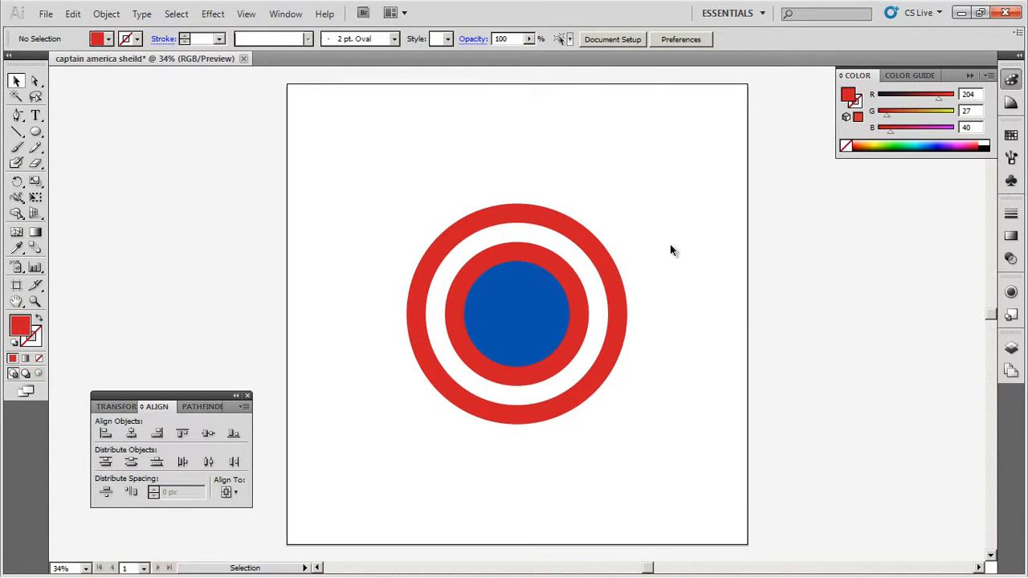
pyautogui.hotkey('ctrl', 'f')
pyautogui.press('v')
pyautogui.press('a')
pyautogui.press('v')
# - Pull the pasted red circles apart to check both copies, and undo the moves
pyautogui.moveTo(549, 268); pyautogui.dragTo(697, 255)
pyautogui.moveTo(513, 244); pyautogui.dragTo(461, 179)
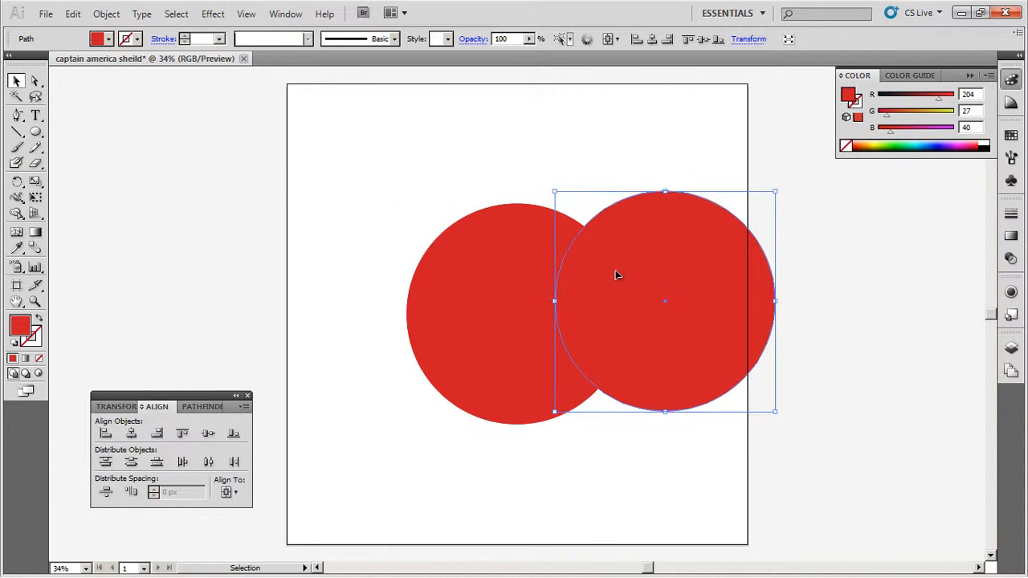
pyautogui.hotkey('ctrl', 'z')
pyautogui.press('a')
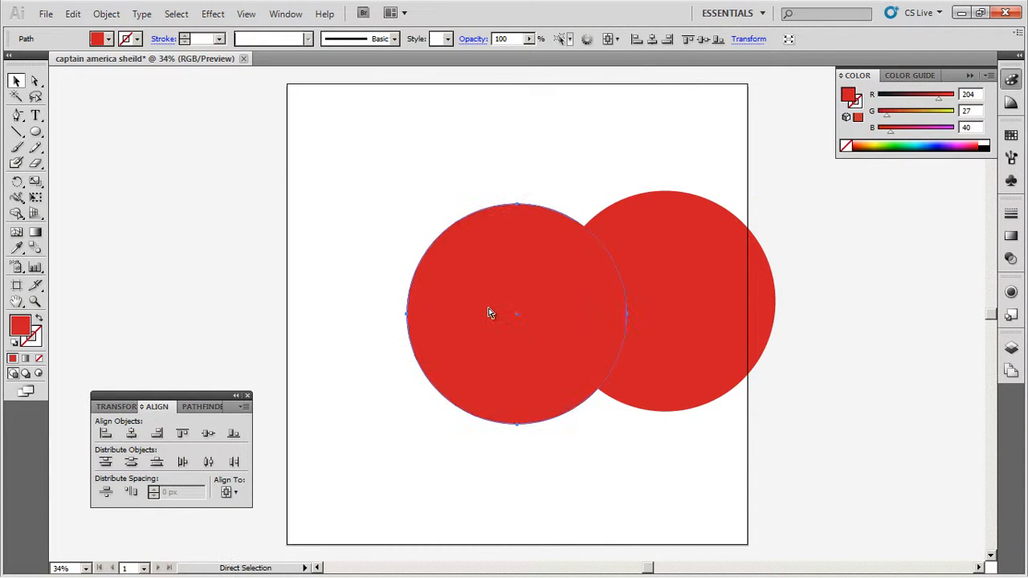
pyautogui.hotkey('ctrl', 'z')
pyautogui.press('v')
# - Nudge the front red circle copy slightly upward from the copy behind it
pyautogui.press('Up')
pyautogui.press('Up')
pyautogui.press('Up')
pyautogui.press('Up')
pyautogui.press('Up')
pyautogui.press('Up')
pyautogui.press('Up')
pyautogui.press('Down')
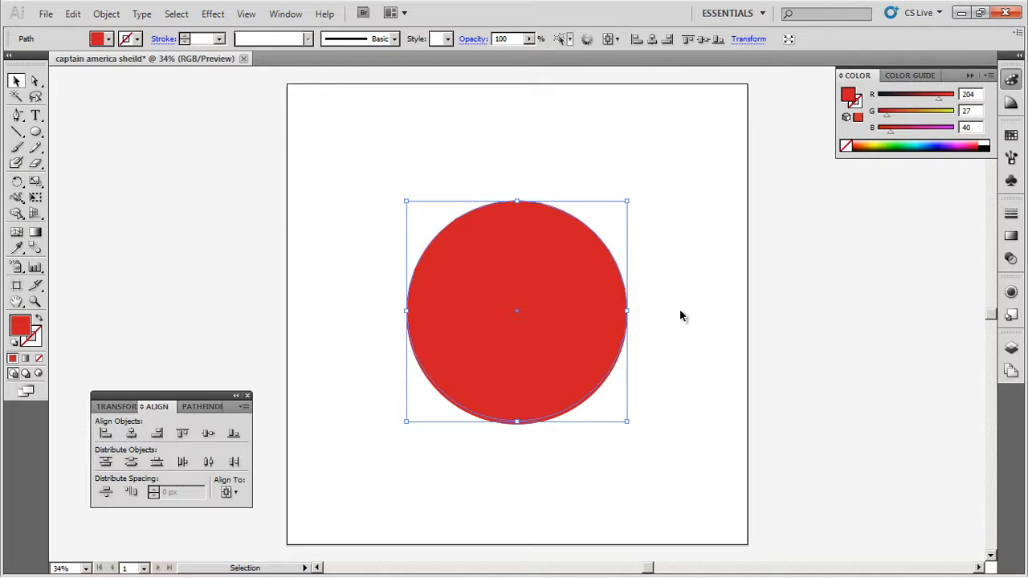
# - Subtract the front circle from the copy behind it with Minus Front, and undo a test move of the resulting crescent
pyautogui.moveTo(517, 413); pyautogui.dragTo(518, 414)
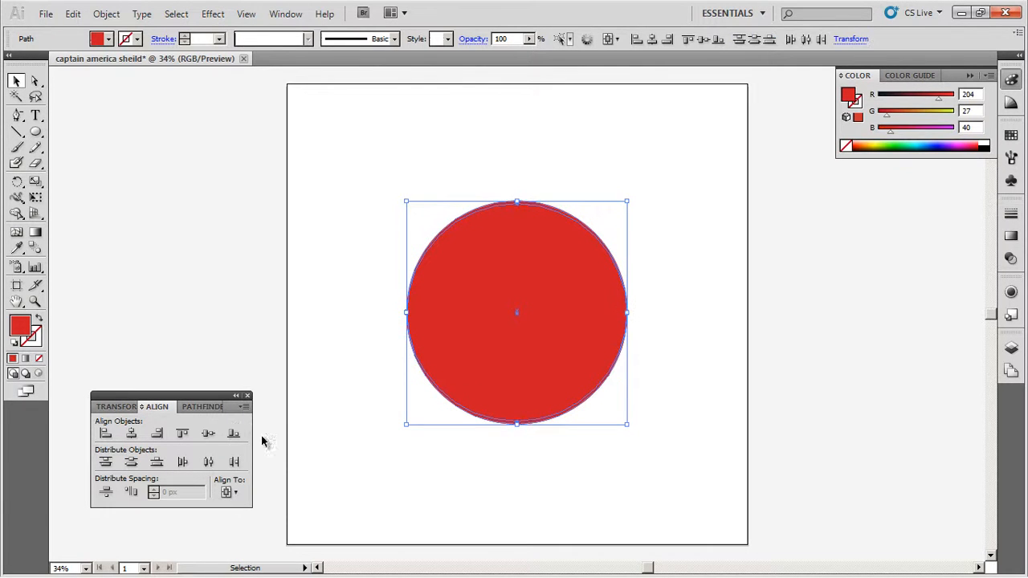
pyautogui.click(206, 411)
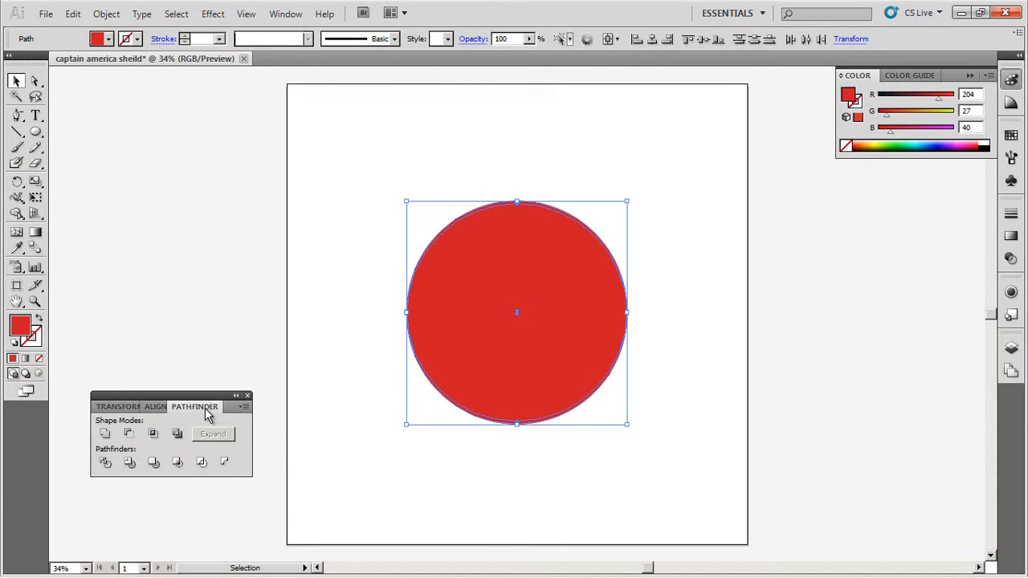
pyautogui.click(130, 438)
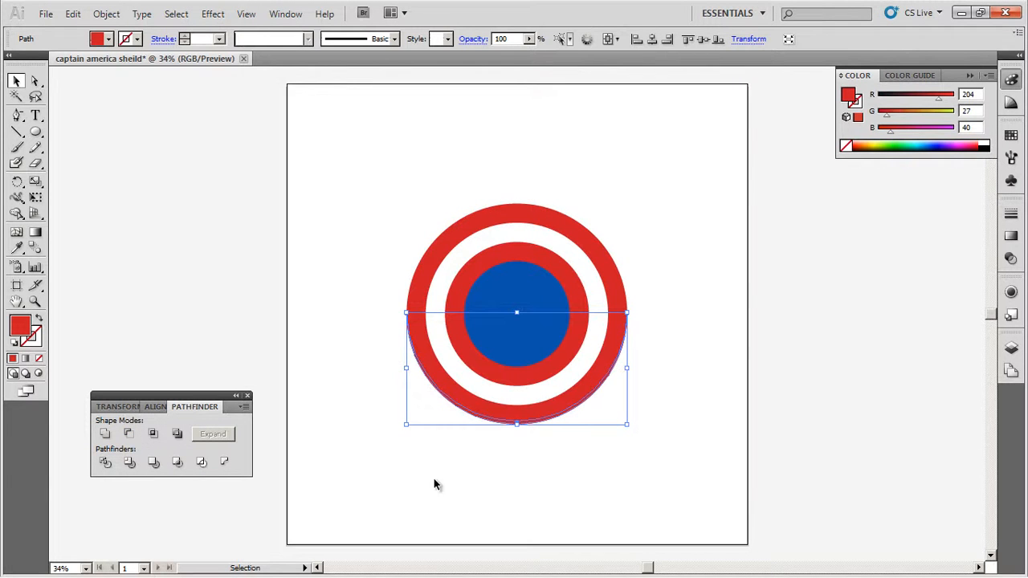
pyautogui.moveTo(523, 427); pyautogui.dragTo(602, 508)
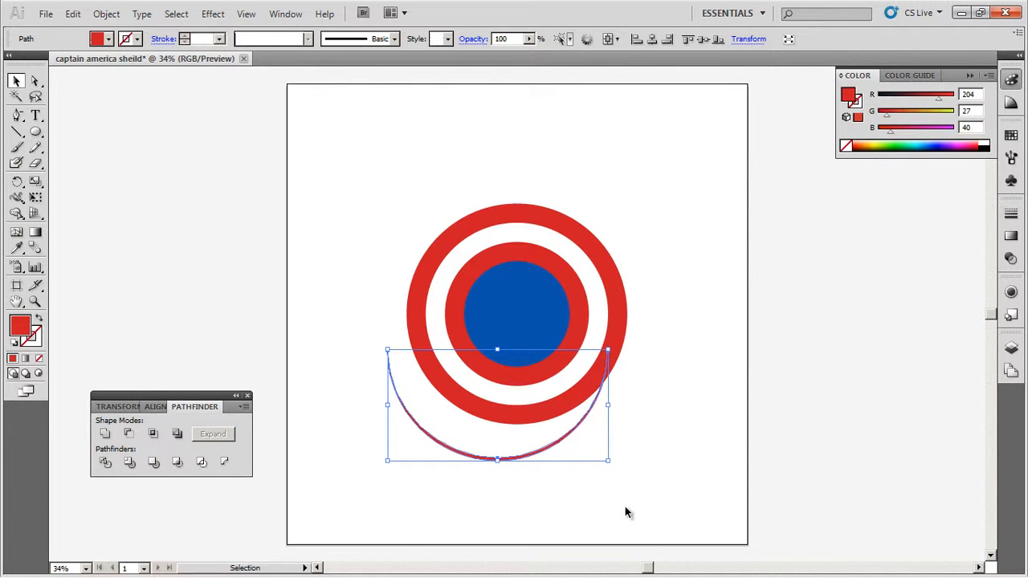
pyautogui.hotkey('ctrl', 'z')
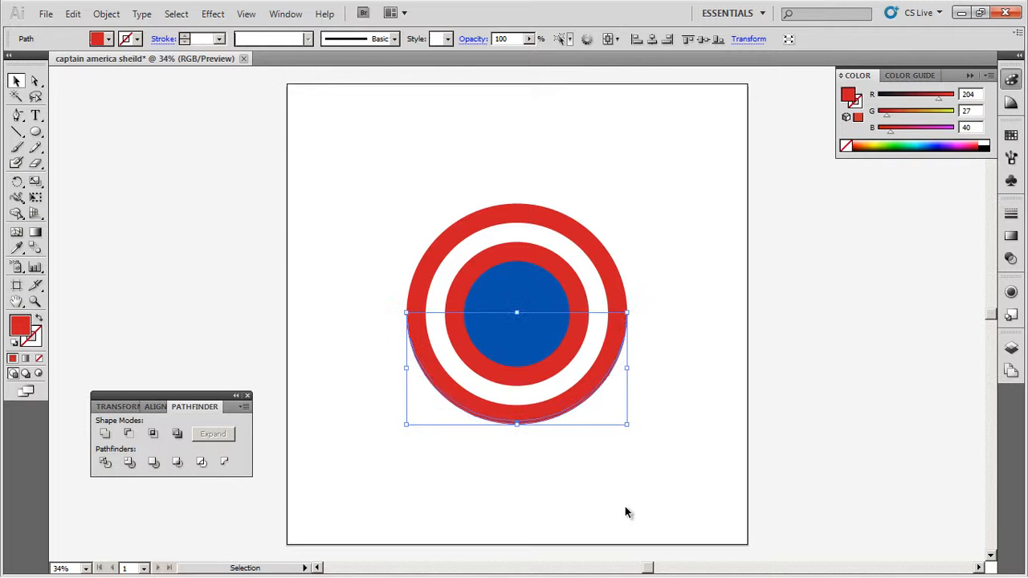
# - Fill the crescent along the shield's lower edge with a dark red of RGB 150, 5, 29
pyautogui.doubleClick(24, 329)
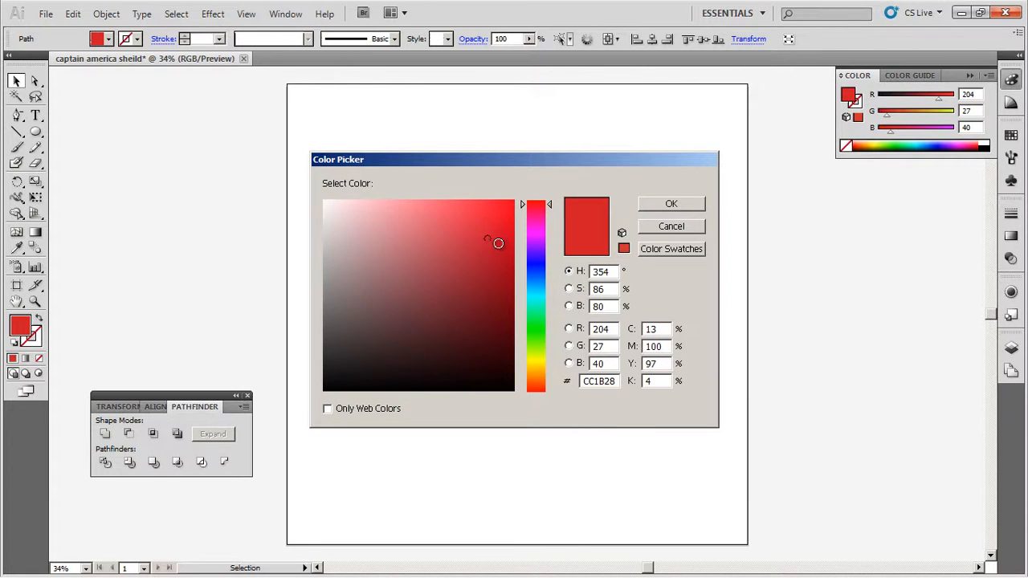
pyautogui.moveTo(504, 264); pyautogui.dragTo(509, 278)
pyautogui.press('Return')
# - Duplicate the dark red crescent in front and nudge the copy slightly upward
pyautogui.press('a')
pyautogui.press('v')
pyautogui.press('Up')
pyautogui.press('Up')
pyautogui.press('Up')
pyautogui.press('Up')
pyautogui.press('Up')
pyautogui.press('Up')
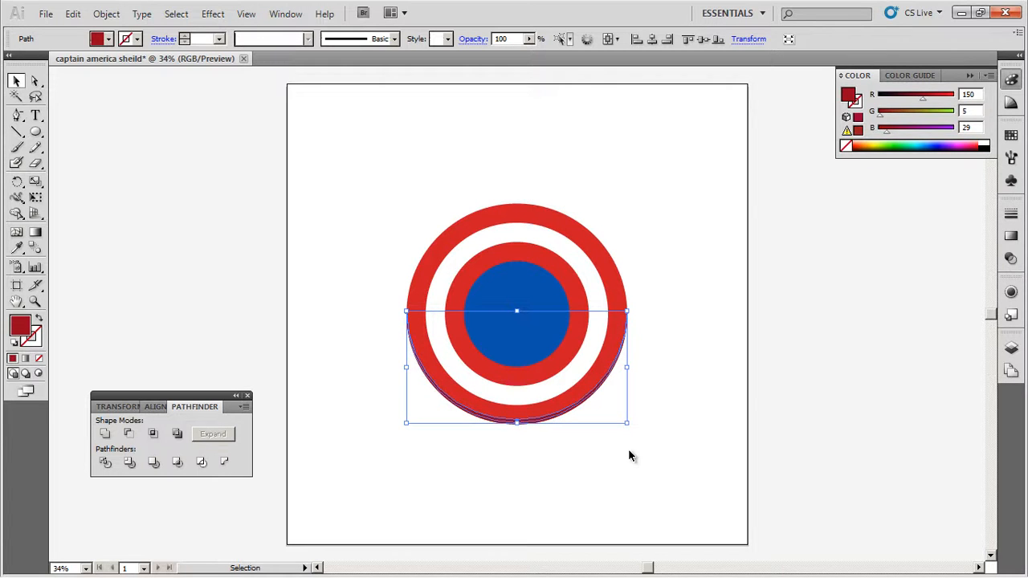
pyautogui.press('Up')
pyautogui.press('Up')
# - Fill the upper crescent copy with the lighter dark red AF0B2F and deselect it
pyautogui.doubleClick(21, 329)
pyautogui.moveTo(505, 270); pyautogui.dragTo(502, 260)
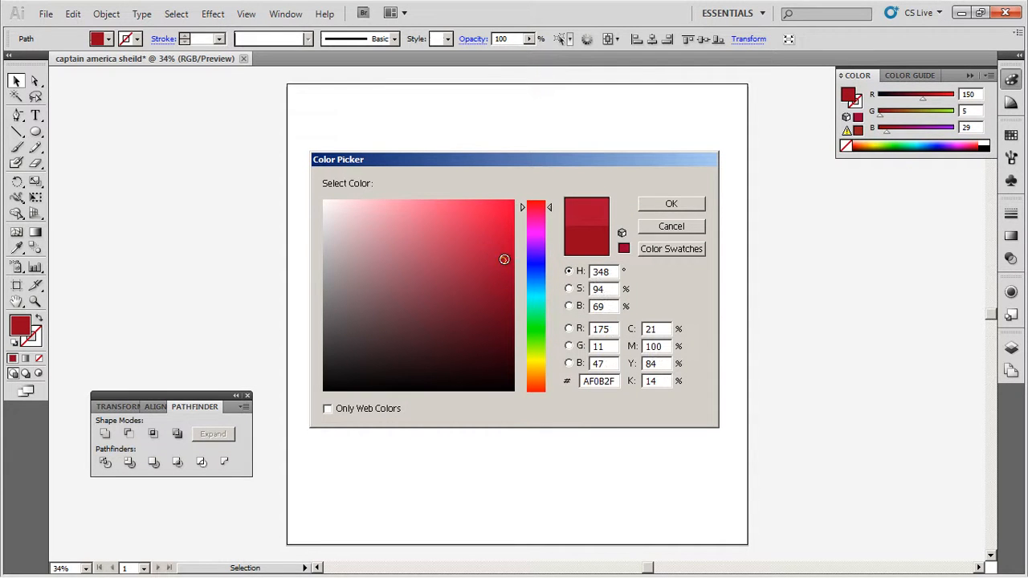
pyautogui.click(660, 206)
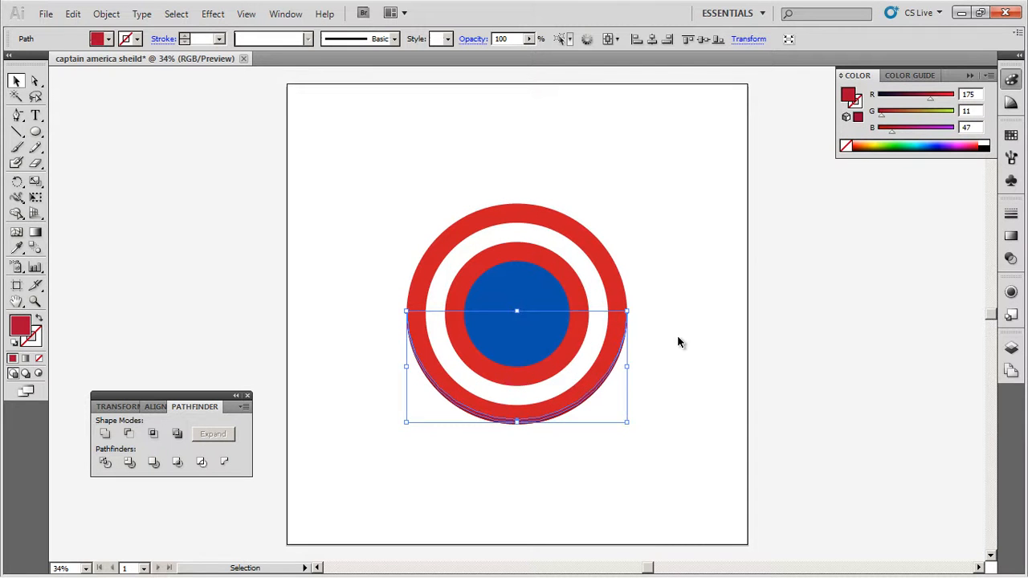
pyautogui.click(666, 496)
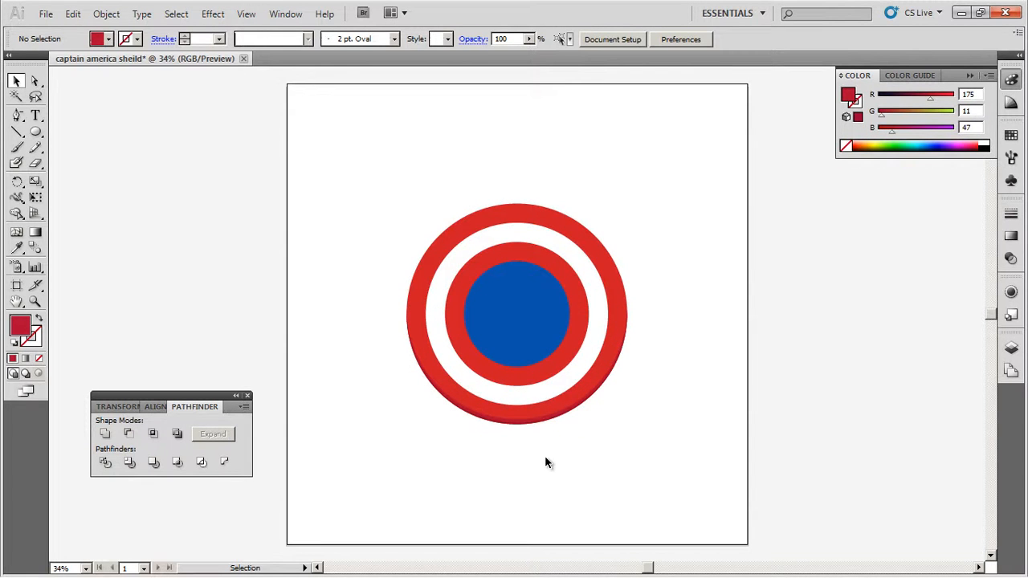
# - Apply the outer ring's red to the upper crescent by sampling it with the Eyedropper
pyautogui.press('z')
pyautogui.moveTo(369, 302); pyautogui.dragTo(657, 451)
pyautogui.click(16, 82)
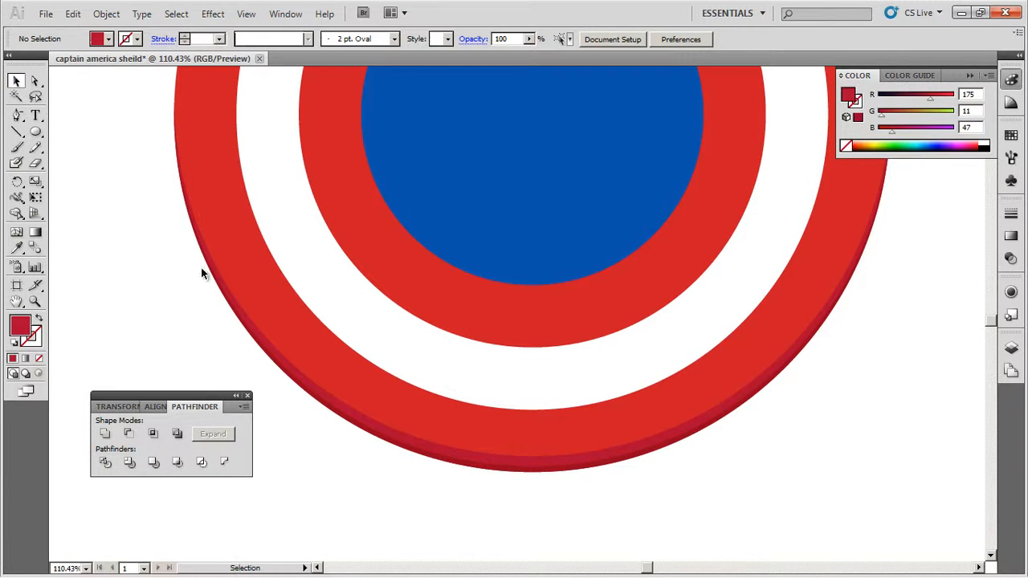
pyautogui.click(466, 456)
pyautogui.click(16, 248)
pyautogui.click(221, 208)
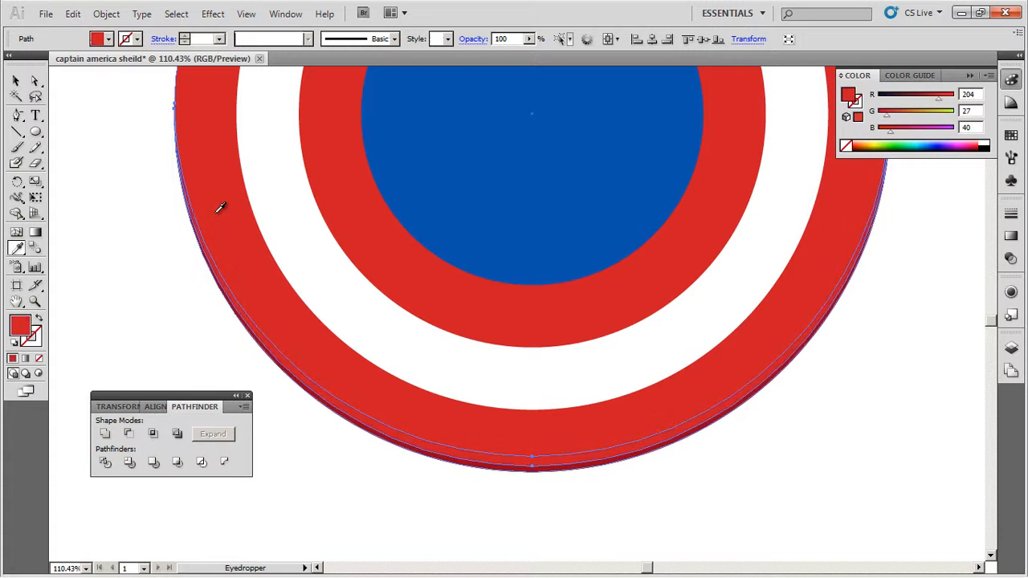
pyautogui.click(16, 82)
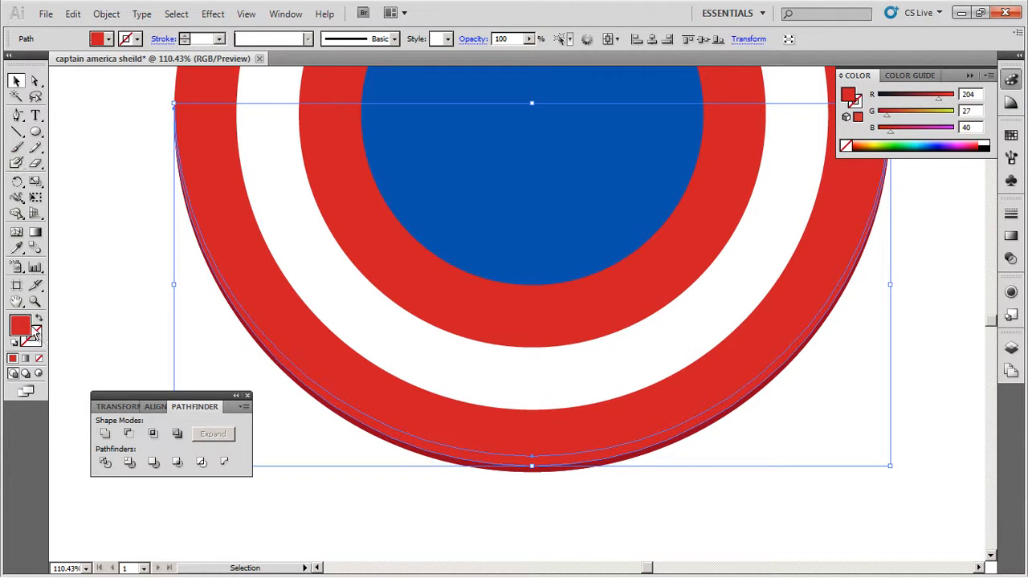
# - Darken the upper crescent's fill to RGB 188, 15, 36 and deselect it
pyautogui.doubleClick(24, 331)
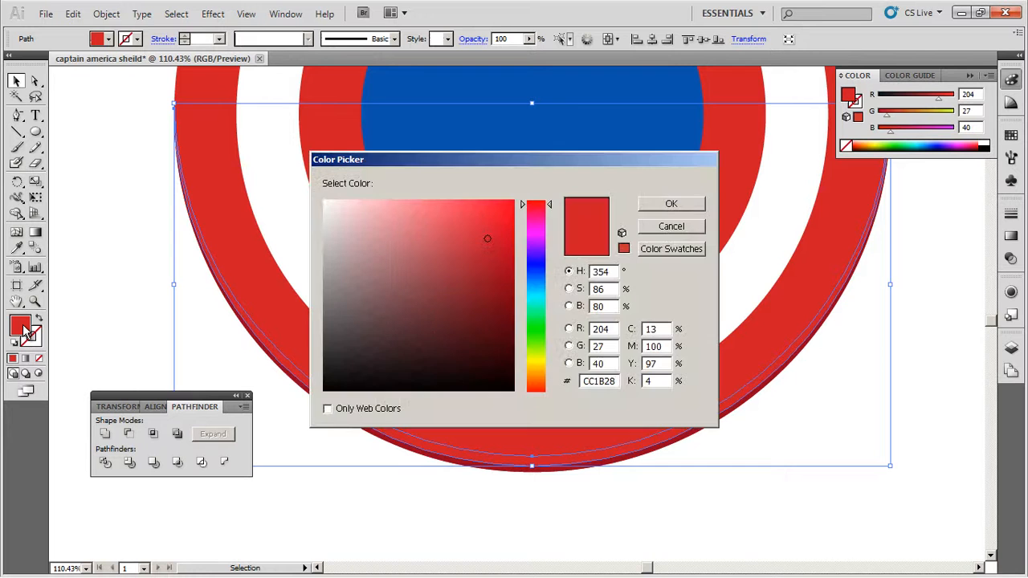
pyautogui.click(500, 248)
pyautogui.moveTo(500, 247); pyautogui.dragTo(501, 248)
pyautogui.click(683, 207)
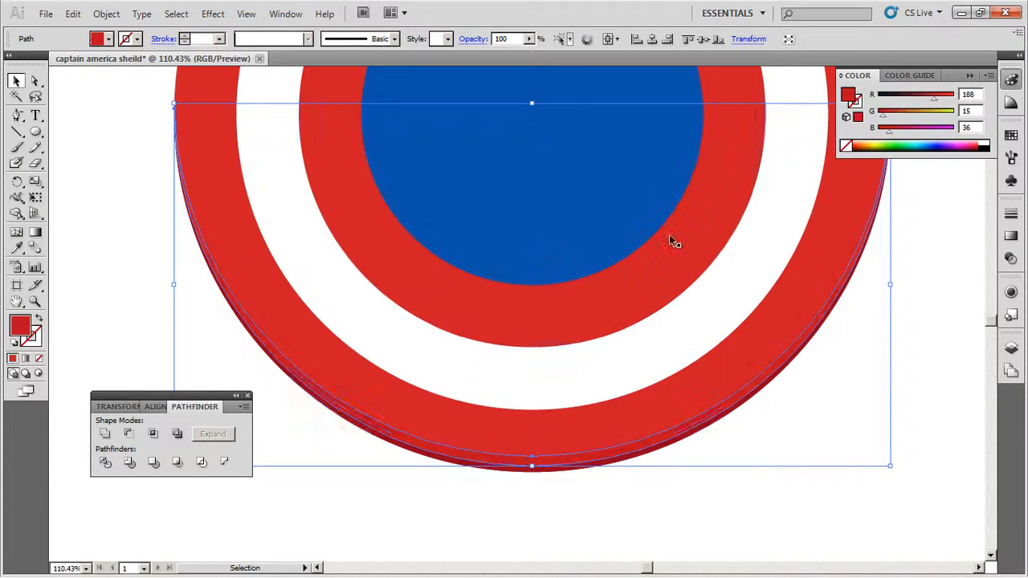
pyautogui.click(515, 525)
pyautogui.hotkey('ctrl', '0')
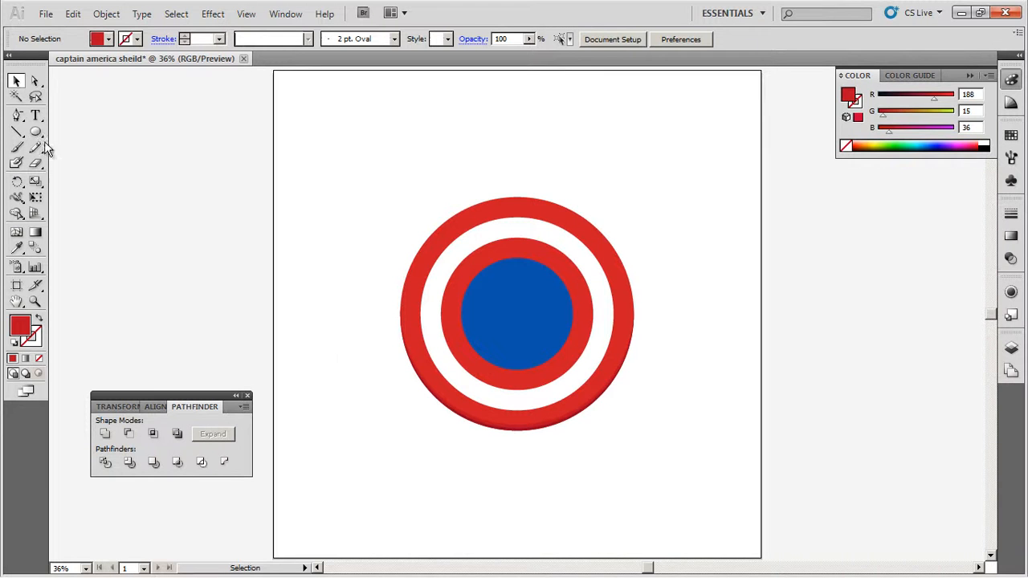
# - Draw a wide rectangle across the blue center circle and delete its lower-left anchor point to form a triangle
pyautogui.moveTo(38, 131); pyautogui.dragTo(65, 140)
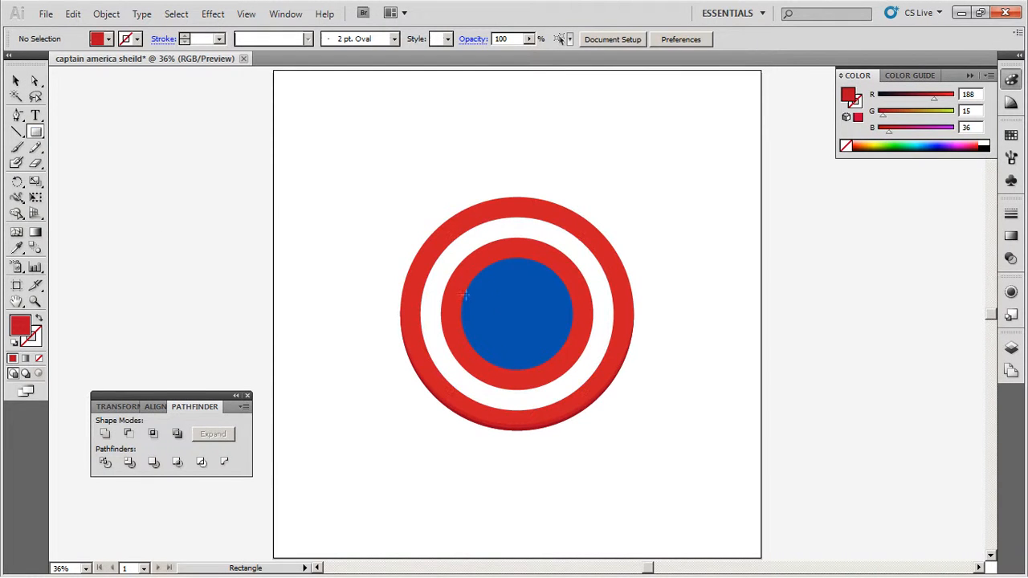
pyautogui.moveTo(465, 290); pyautogui.dragTo(569, 339)
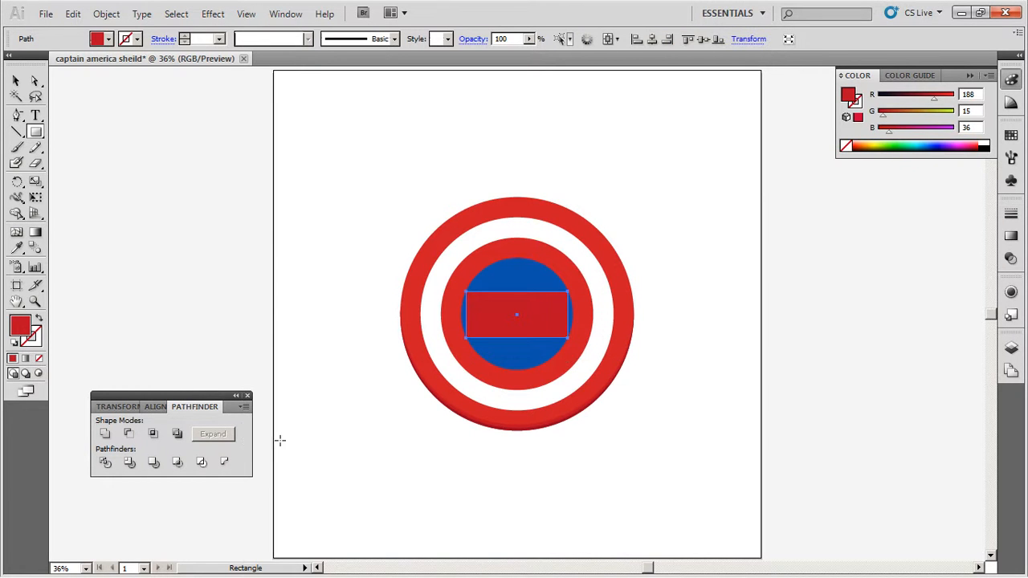
pyautogui.click(17, 117)
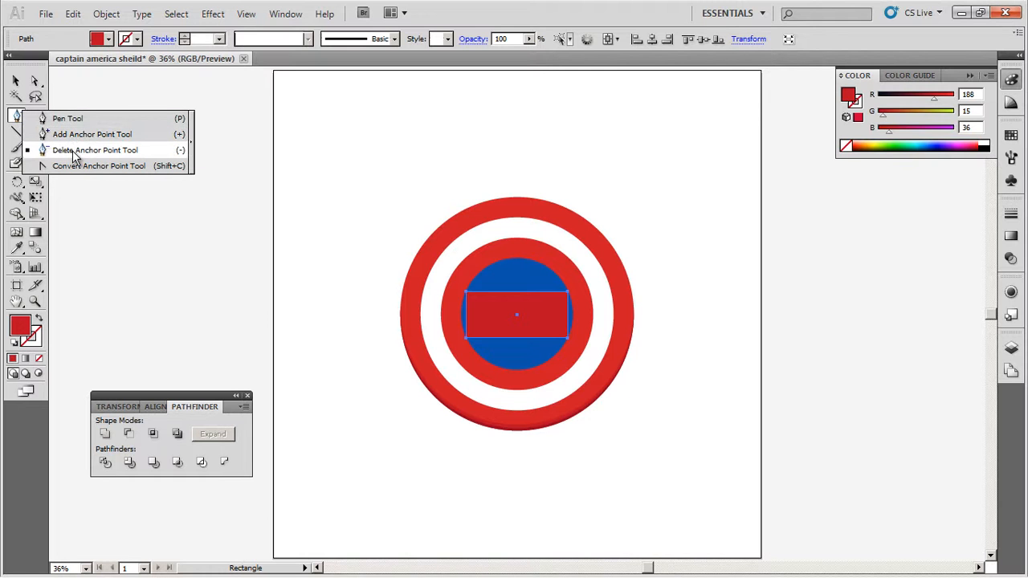
pyautogui.click(74, 151)
pyautogui.click(465, 339)
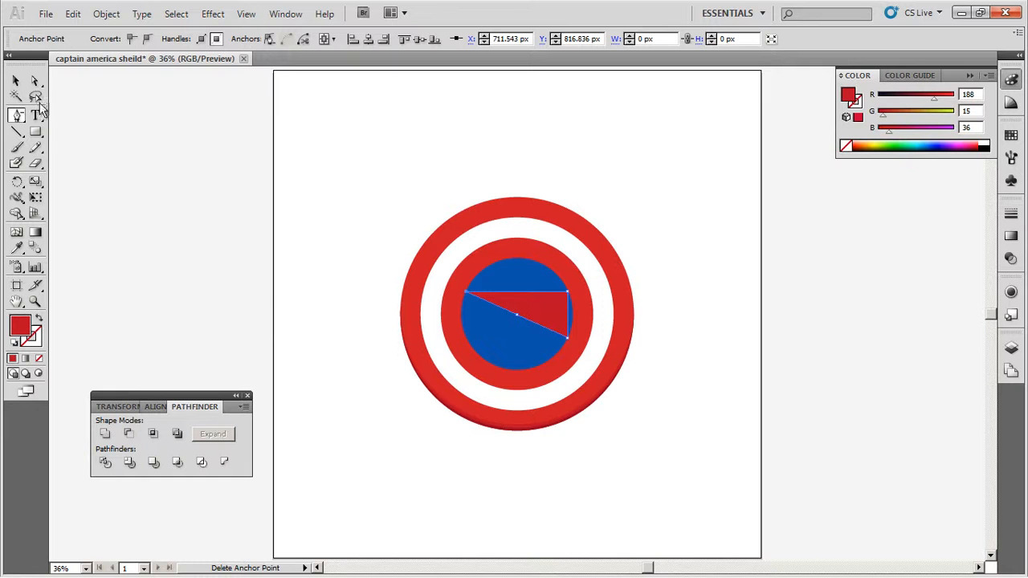
# - Move the triangle's lower-right anchor point left to about X 906 px, making a symmetrical downward-pointing triangle, and deselect it
pyautogui.click(35, 82)
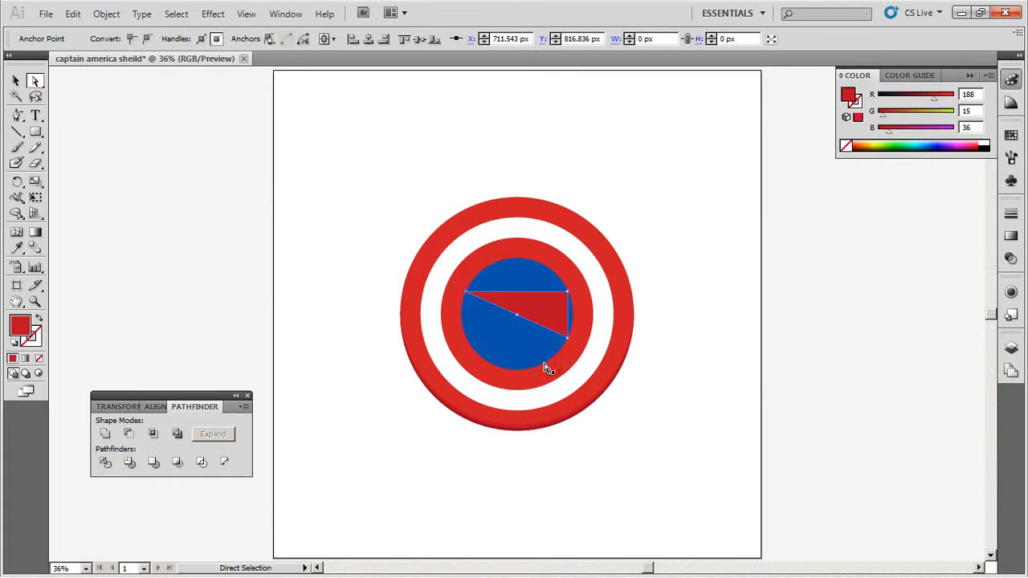
pyautogui.moveTo(569, 344); pyautogui.dragTo(569, 347)
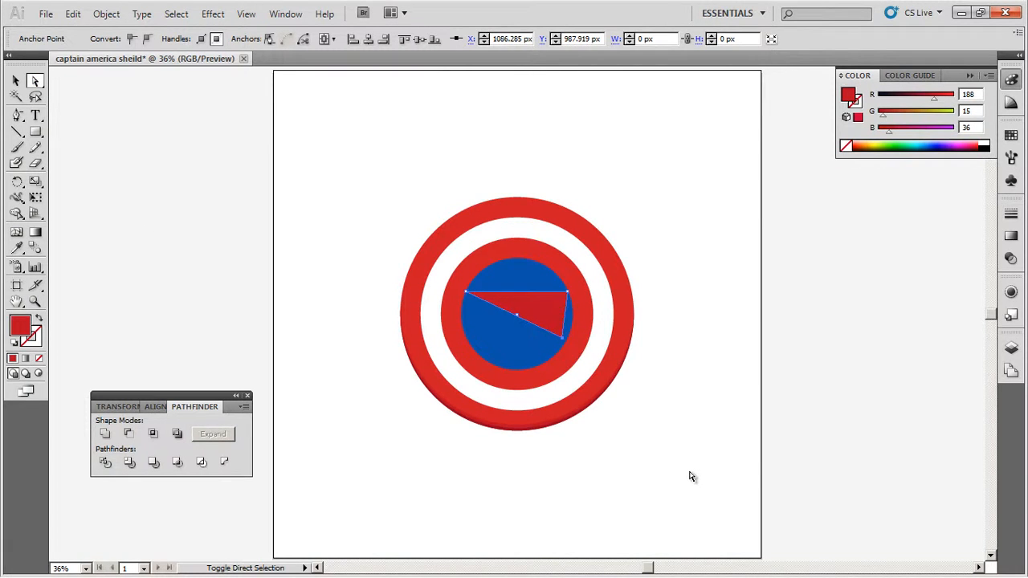
pyautogui.hotkey('shift', 'Left')
pyautogui.hotkey('shift', 'Left')
pyautogui.hotkey('shift', 'Left')
pyautogui.hotkey('shift', 'Left')
pyautogui.hotkey('shift', 'Left')
pyautogui.hotkey('shift', 'Left')
pyautogui.hotkey('shift', 'Left')
pyautogui.hotkey('shift', 'Left')
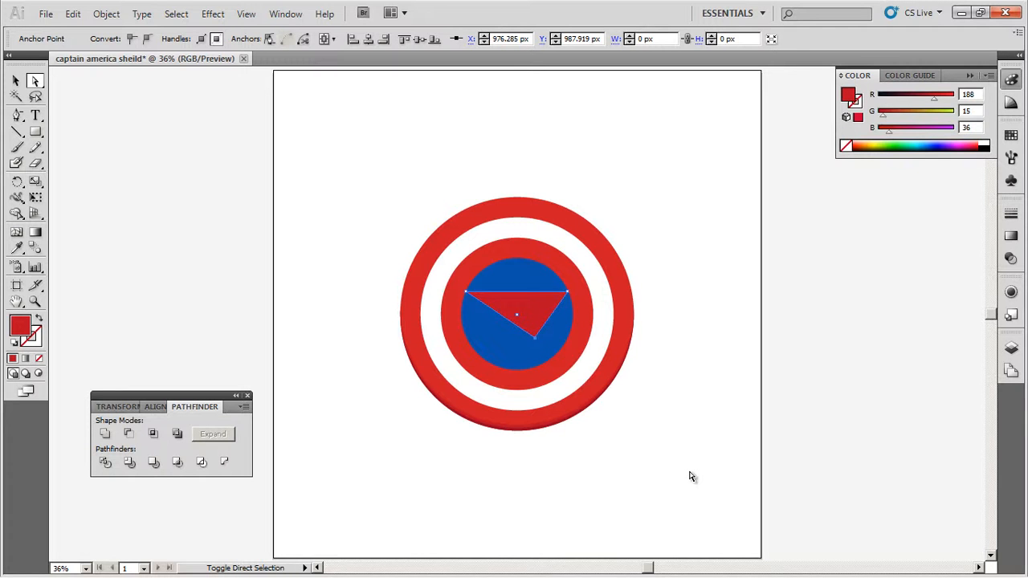
pyautogui.hotkey('shift', 'Left')
pyautogui.hotkey('shift', 'Left')
pyautogui.hotkey('shift', 'Left')
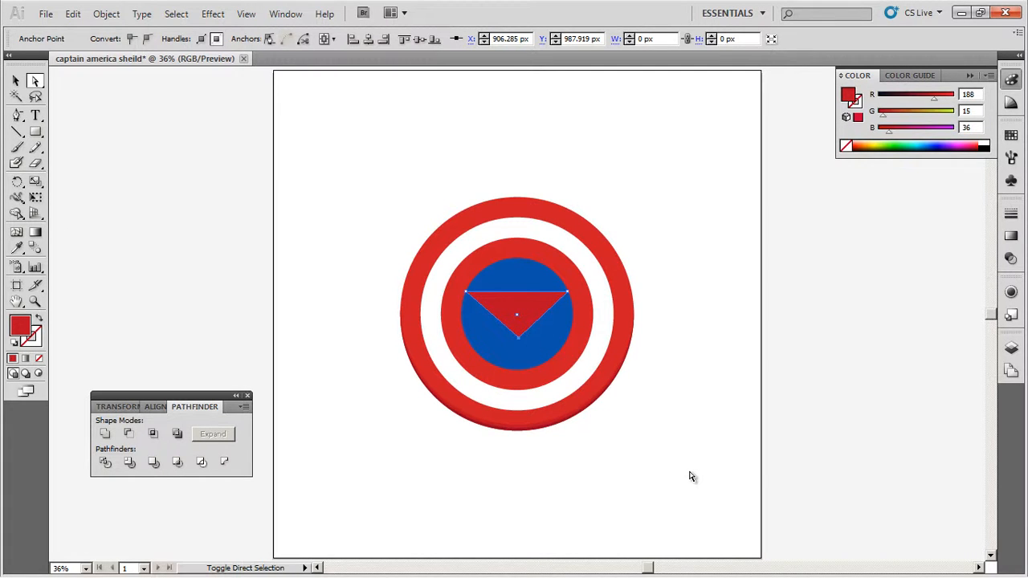
pyautogui.click(688, 476)
# - Fill the wide downward-pointing triangle with white (RGB 255, 255, 255) and deselect it
pyautogui.click(15, 80)
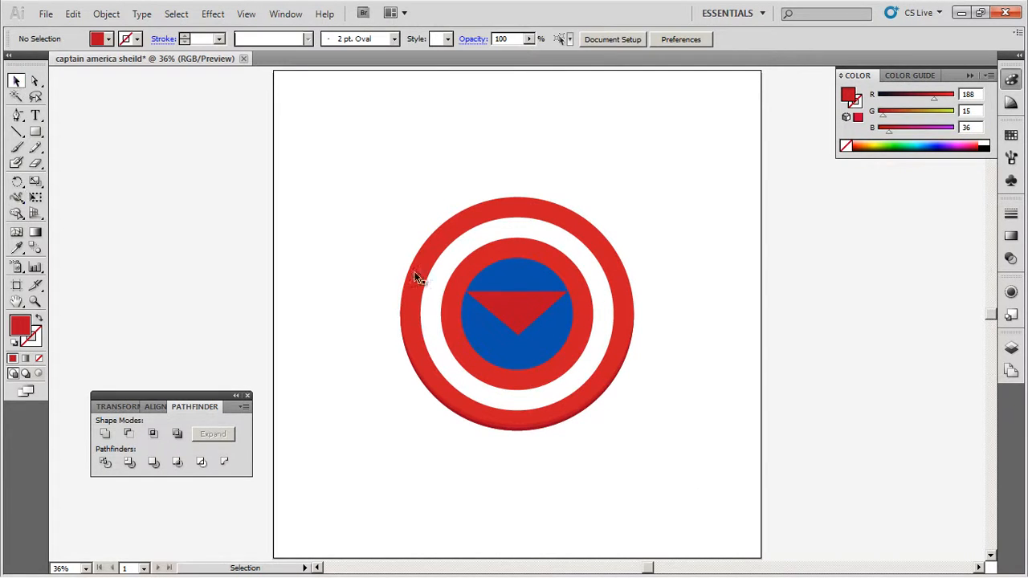
pyautogui.click(499, 316)
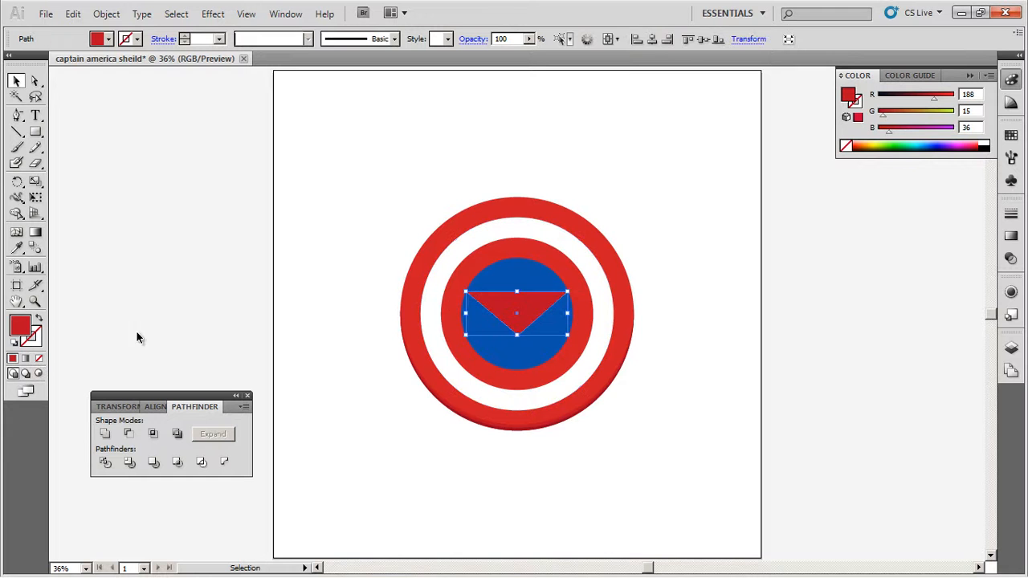
pyautogui.doubleClick(23, 330)
pyautogui.moveTo(359, 220); pyautogui.dragTo(313, 192)
pyautogui.click(668, 204)
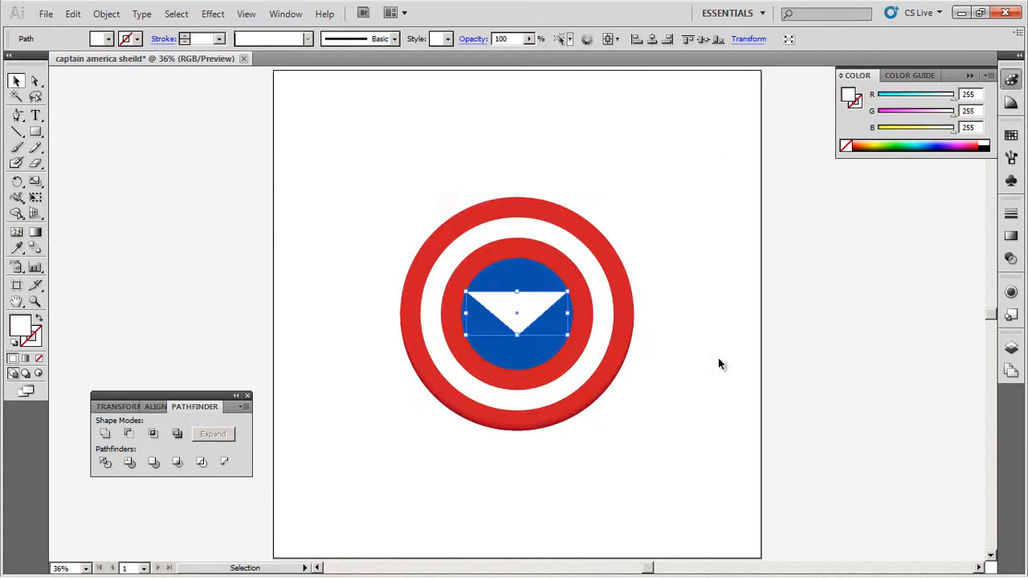
pyautogui.click(723, 383)
# - Draw a tall white rectangle over the blue center circle and delete its upper-left anchor point to form a triangle
pyautogui.click(35, 134)
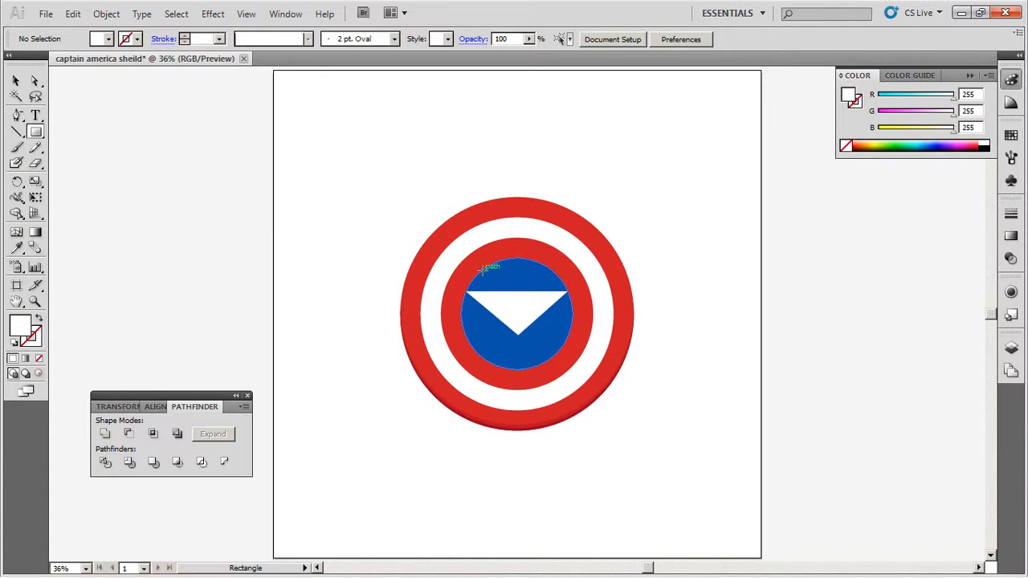
pyautogui.moveTo(480, 270); pyautogui.dragTo(553, 356)
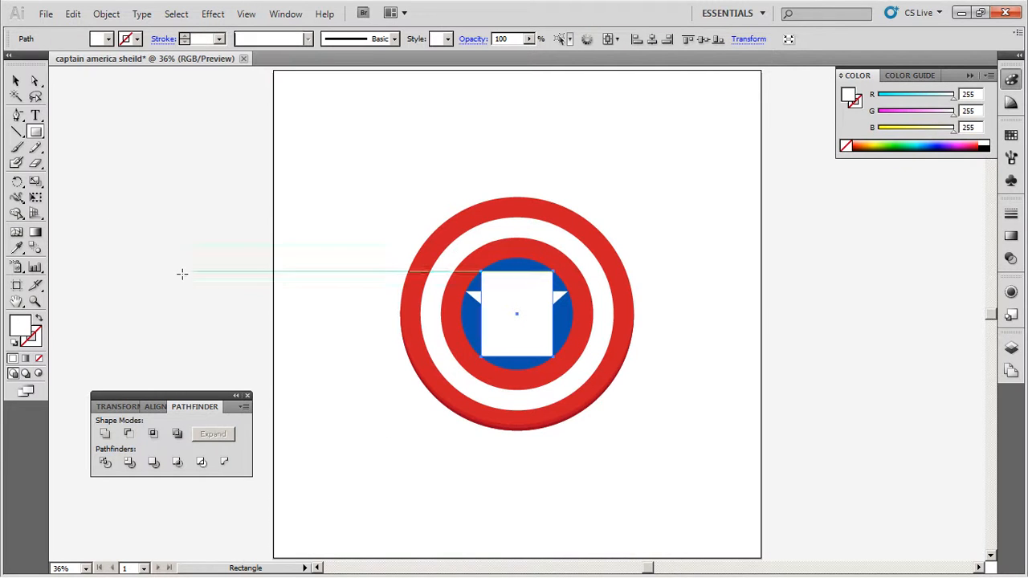
pyautogui.click(20, 116)
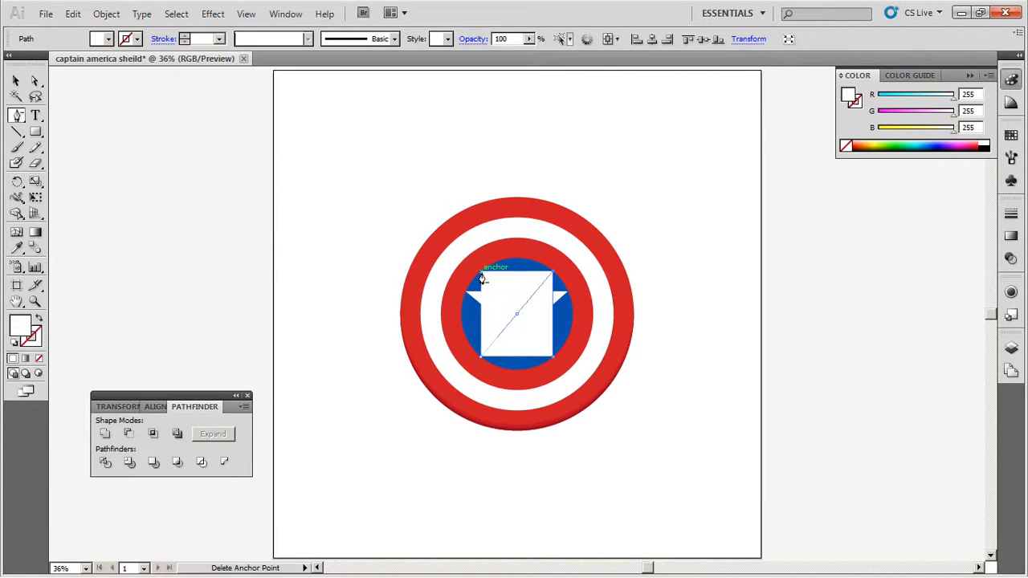
pyautogui.click(482, 278)
# - Move the tall triangle's top anchor point to the top center of the blue circle and deselect it
pyautogui.click(34, 82)
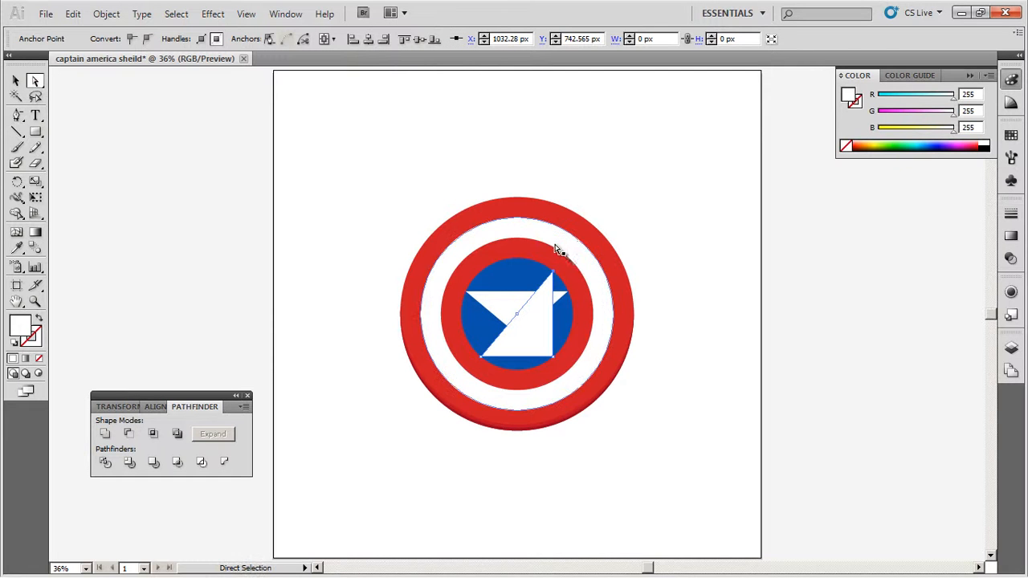
pyautogui.moveTo(553, 273); pyautogui.dragTo(517, 258)
pyautogui.click(655, 446)
# - Add midpoint anchor points to every side of the tall white triangle
pyautogui.click(532, 345)
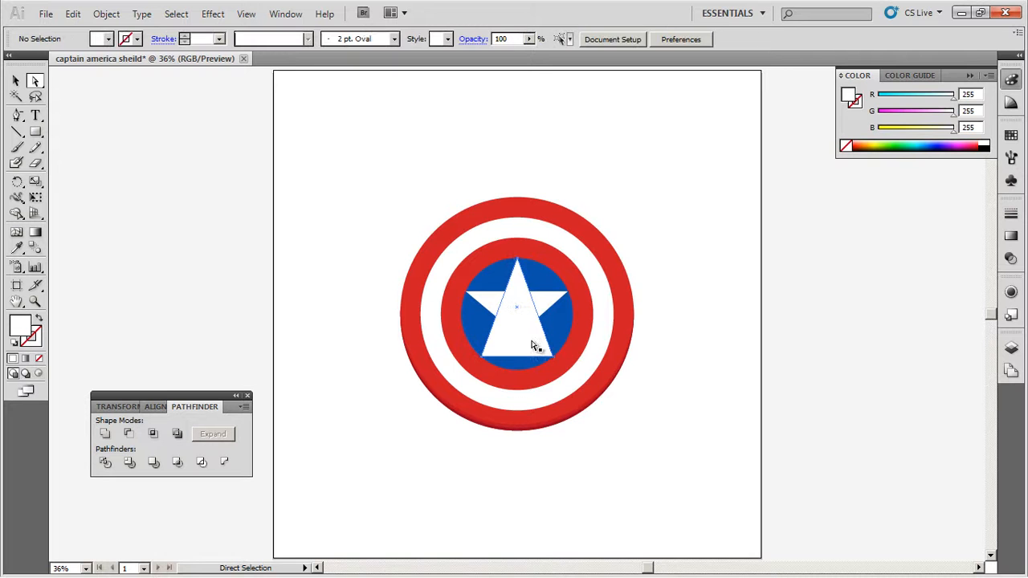
pyautogui.click(108, 15)
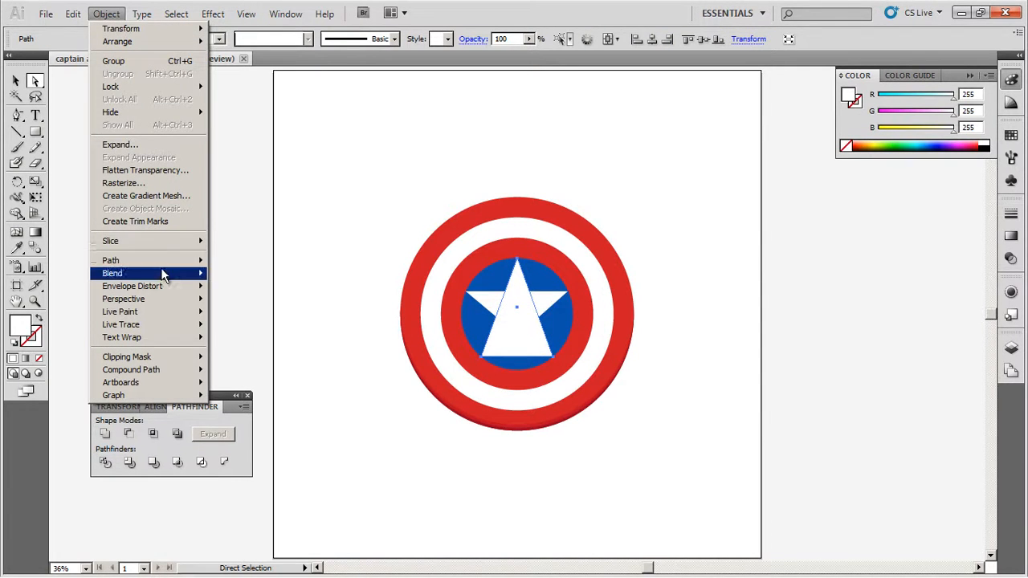
pyautogui.moveTo(162, 265)
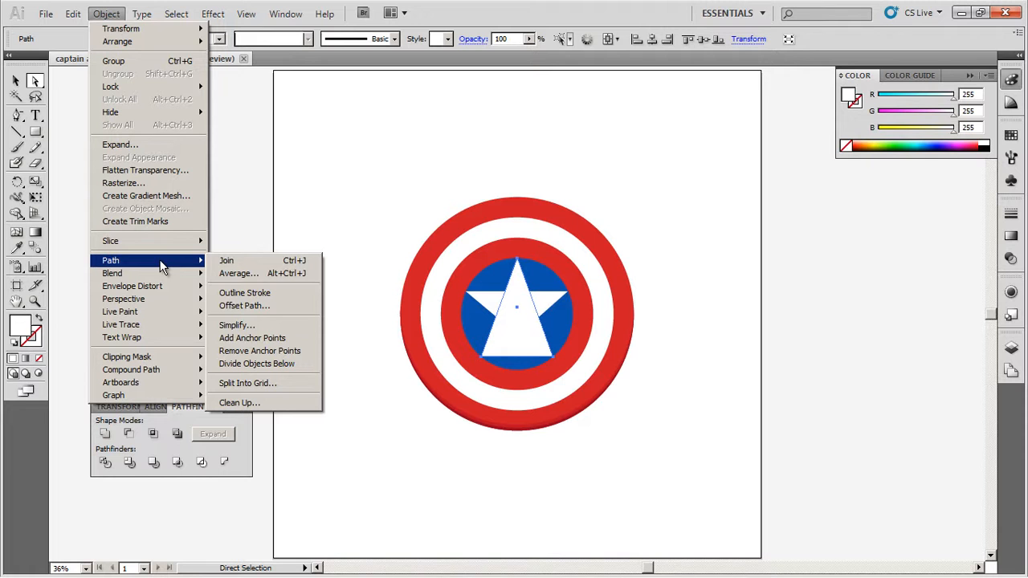
pyautogui.click(284, 337)
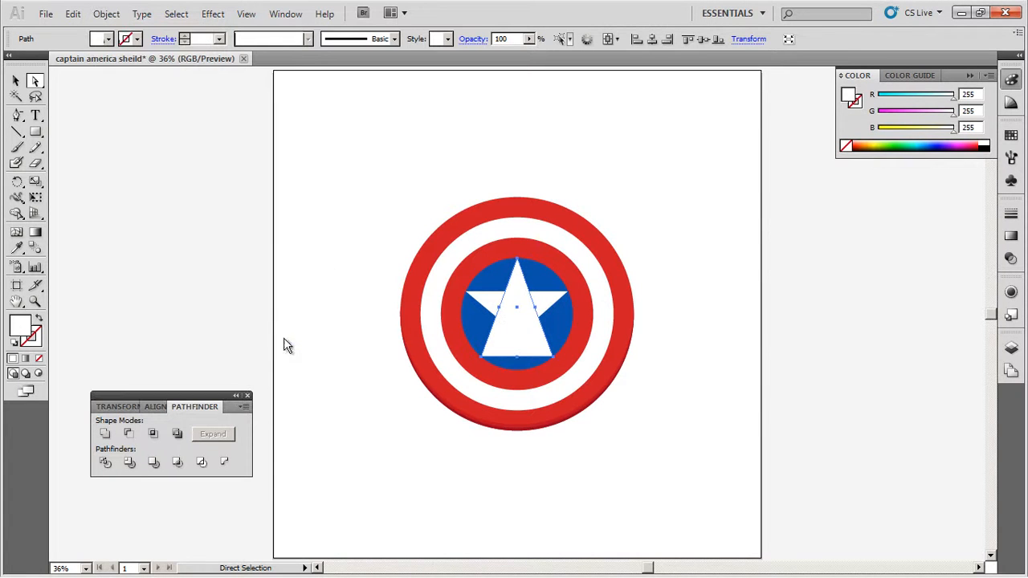
# - Raise the midpoint anchor of the tall triangle's base to the wide triangle's lower tip, notching the star's underside, and deselect
pyautogui.click(519, 360)
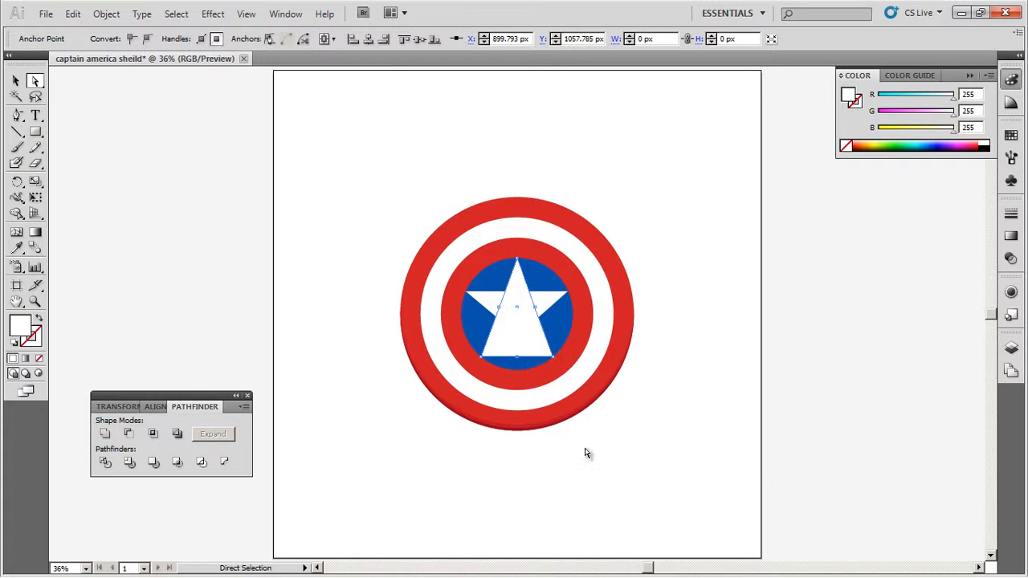
pyautogui.hotkey('shift', 'Up')
pyautogui.hotkey('shift', 'Up')
pyautogui.hotkey('shift', 'Up')
pyautogui.hotkey('shift', 'Up')
pyautogui.hotkey('shift', 'Up')
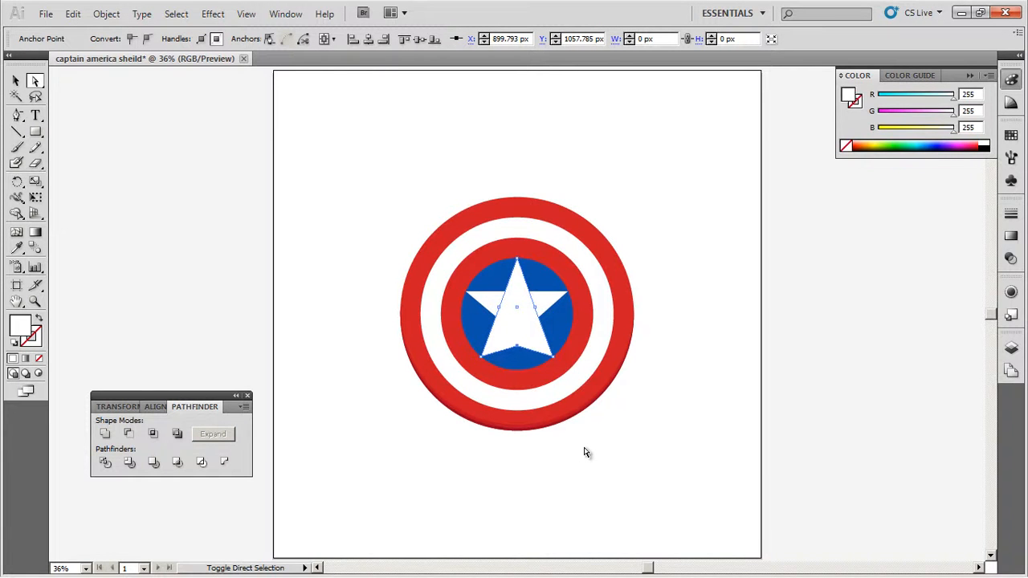
pyautogui.hotkey('shift', 'Up')
pyautogui.hotkey('shift', 'Up')
pyautogui.hotkey('shift', 'Up')
pyautogui.hotkey('shift', 'Up')
pyautogui.hotkey('shift', 'Up')
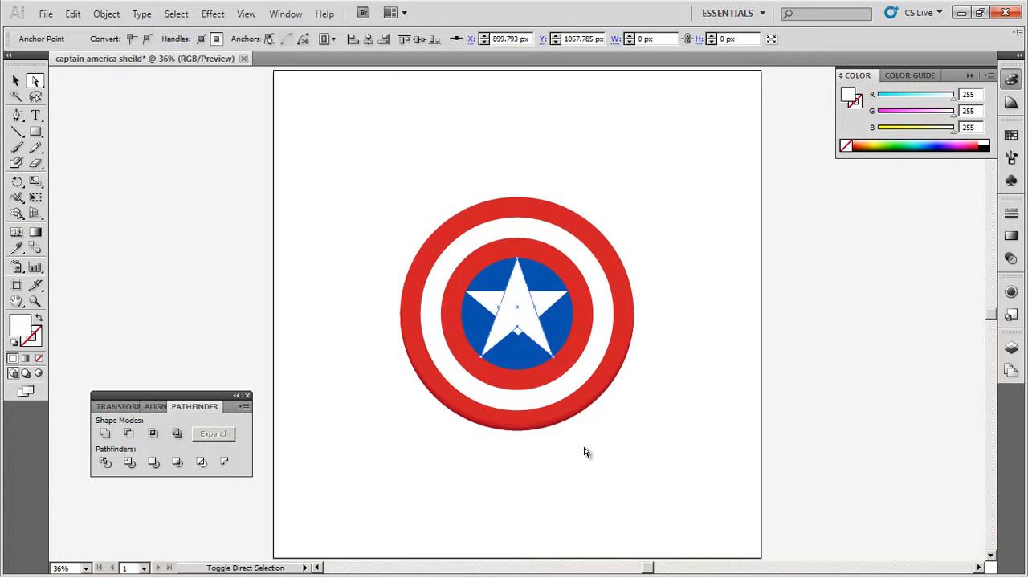
pyautogui.hotkey('shift', 'Up')
pyautogui.hotkey('shift', 'Up')
pyautogui.hotkey('shift', 'Down')
pyautogui.hotkey('shift', 'Down')
pyautogui.hotkey('shift', 'Down')
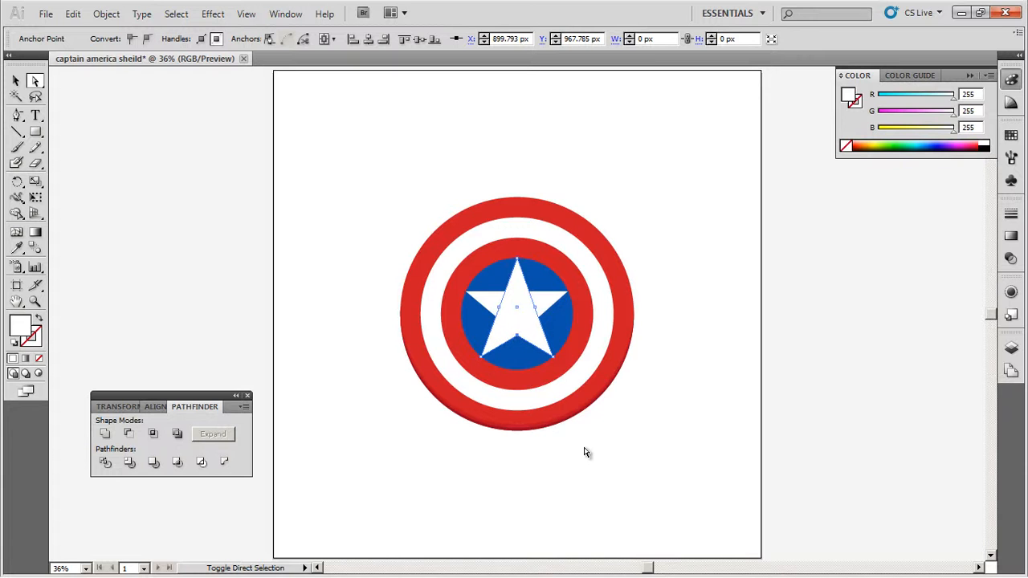
pyautogui.click(586, 453)
# - Nudge the wide white triangle down about 9 px to balance the star's side arms
pyautogui.click(16, 81)
pyautogui.click(551, 306)
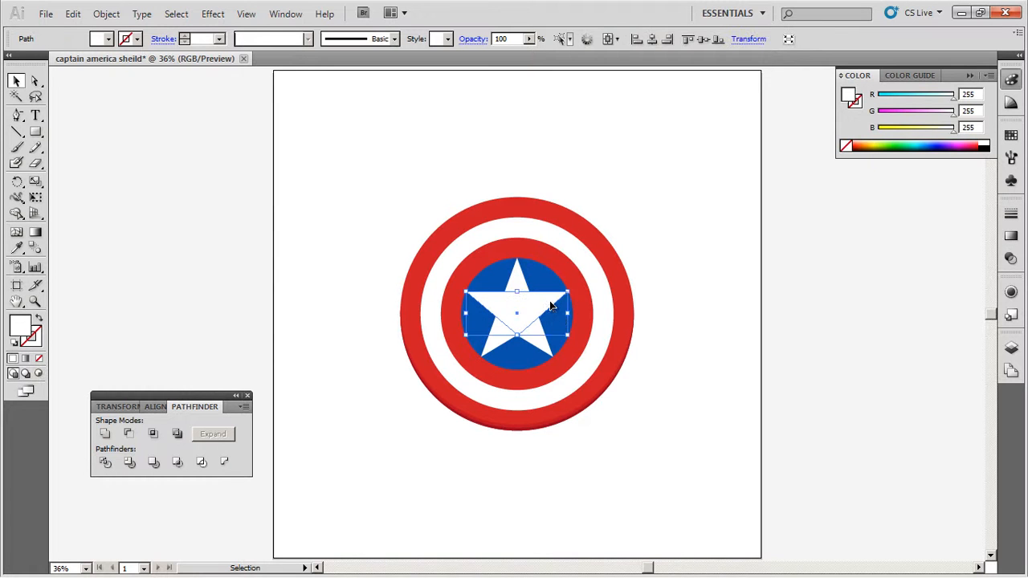
pyautogui.press('Down')
pyautogui.press('Down')
pyautogui.press('Down')
pyautogui.press('Down')
pyautogui.press('Down')
pyautogui.press('Down')
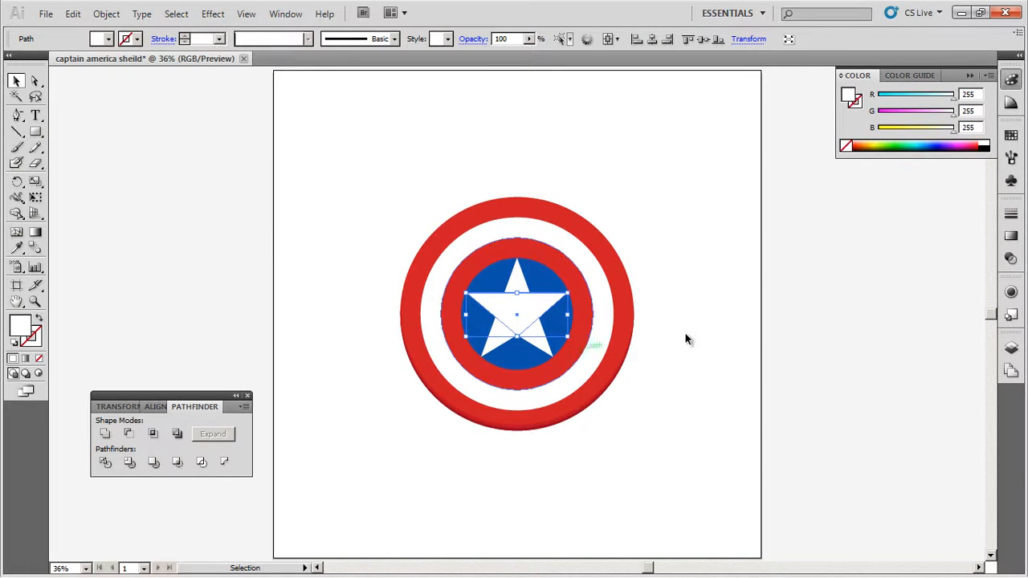
pyautogui.press('Down')
pyautogui.press('Down')
pyautogui.press('Down')
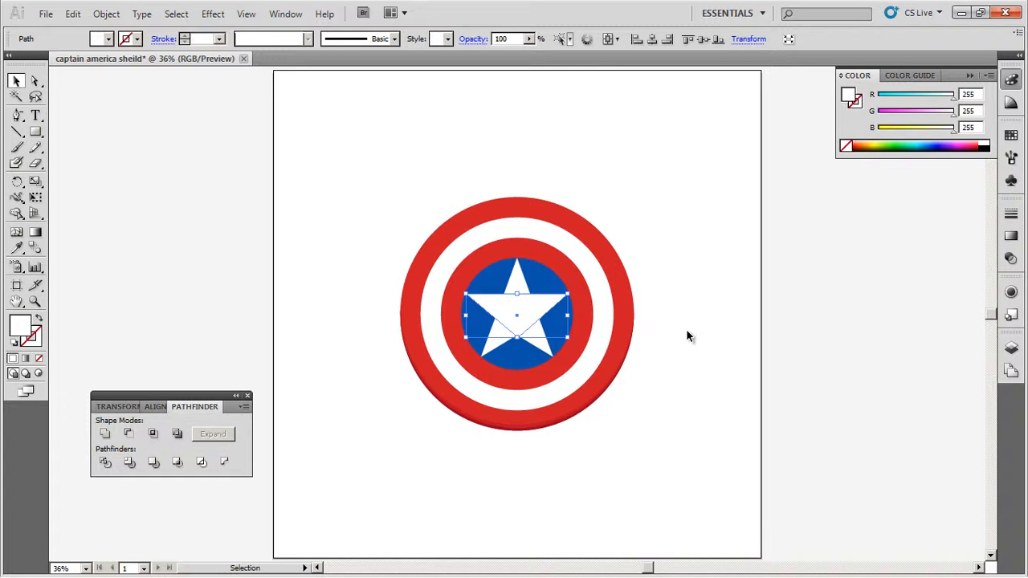
# - Extend the wide triangle's side corners to the blue circle's edge, the left at X 707.543 px and the right at X 1092.285 px
pyautogui.press('z')
pyautogui.moveTo(444, 275); pyautogui.dragTo(635, 367)
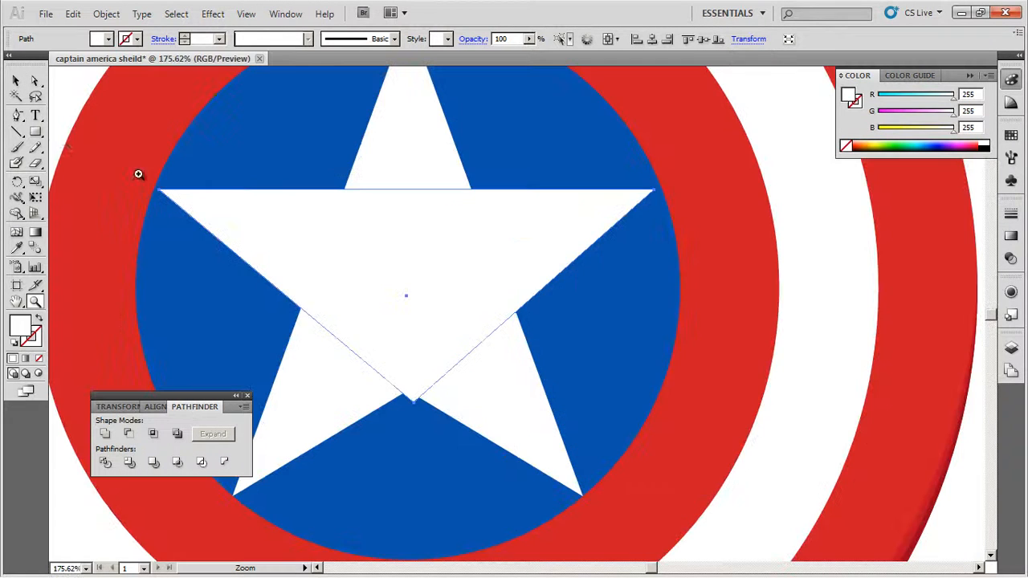
pyautogui.click(35, 80)
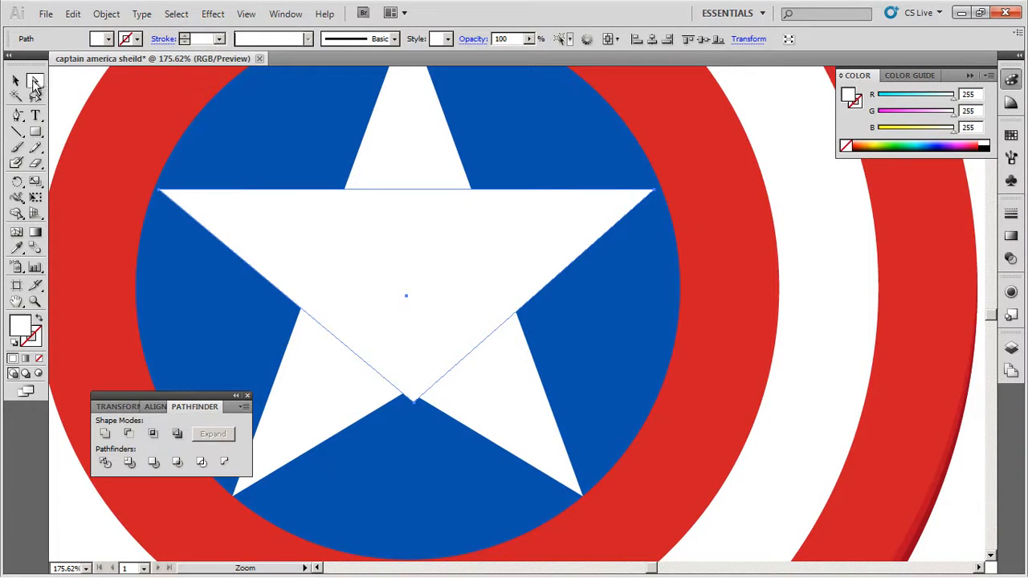
pyautogui.click(161, 192)
pyautogui.hotkey('shift', 'Left')
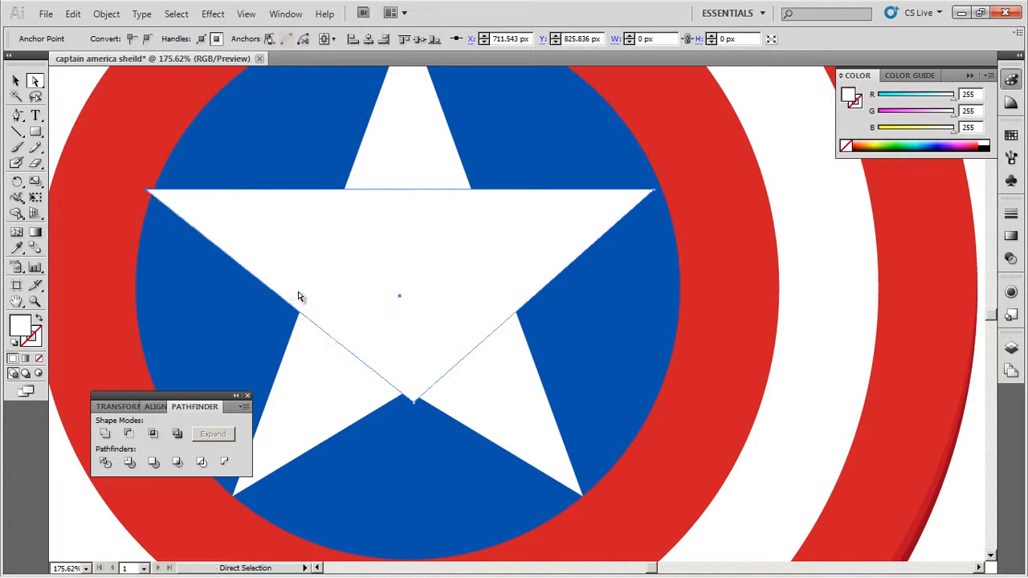
pyautogui.press('Right')
pyautogui.press('Right')
pyautogui.press('Right')
pyautogui.press('Right')
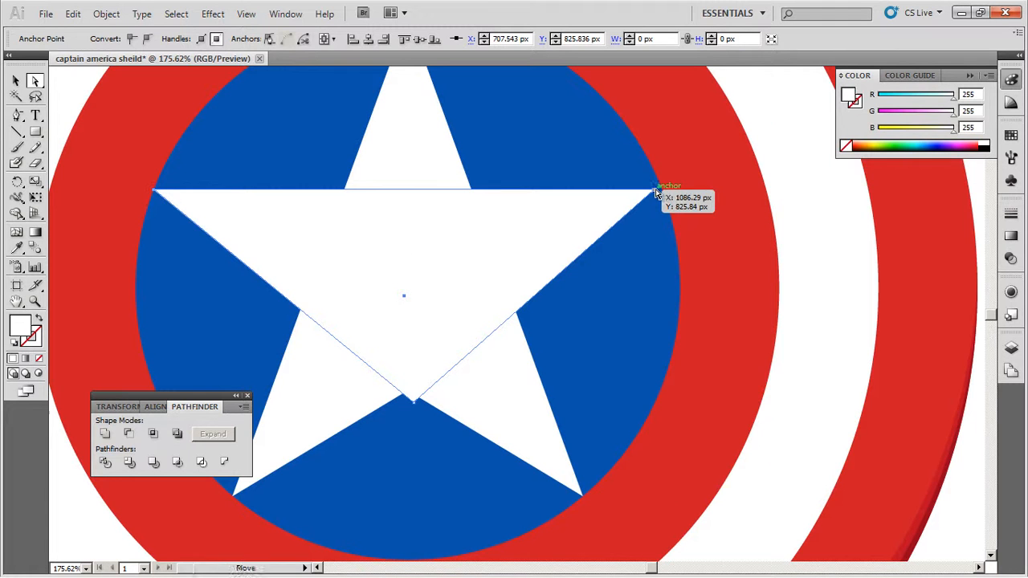
pyautogui.press('Right')
pyautogui.press('Right')
pyautogui.press('Right')
pyautogui.press('Right')
pyautogui.press('Right')
pyautogui.press('Right')
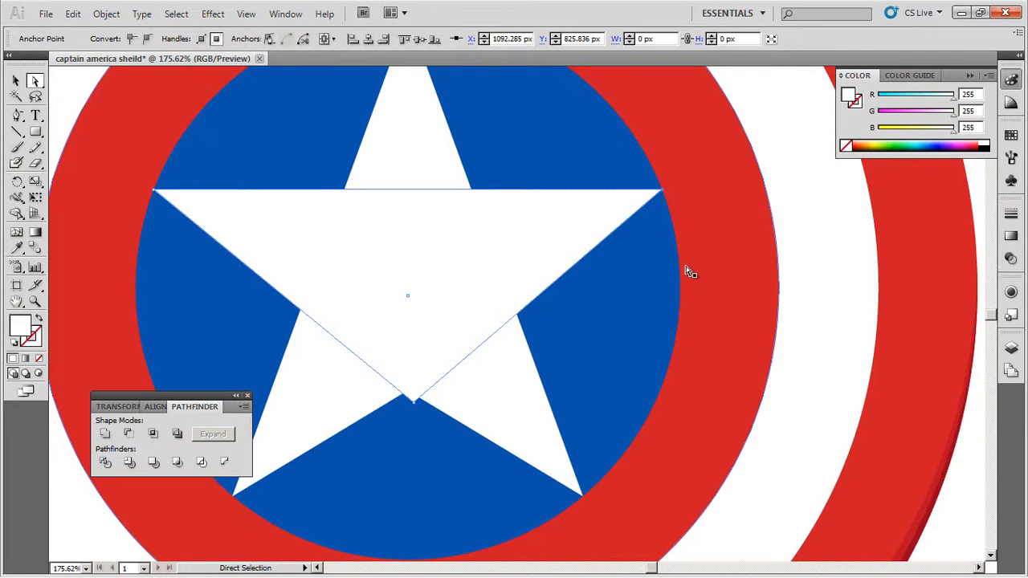
# - Nudge the wide triangle's lower tip left and up so it fits inside the star's bottom notch, and deselect it
pyautogui.click(413, 400)
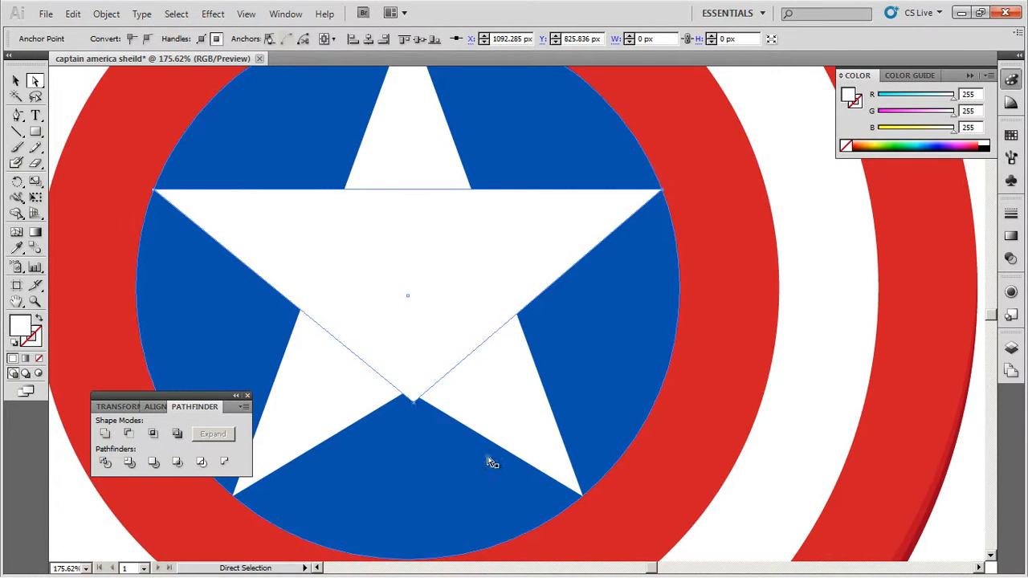
pyautogui.press('Left')
pyautogui.press('Left')
pyautogui.press('Left')
pyautogui.press('Left')
pyautogui.press('Up')
pyautogui.press('Up')
pyautogui.press('Up')
pyautogui.press('Up')
pyautogui.press('Up')
pyautogui.press('Up')
pyautogui.press('Up')
pyautogui.click(464, 414)
# - Unite the two white triangles into a single star shape with Pathfinder and deselect it
pyautogui.press('v')
pyautogui.hotkey('ctrl', '0')
pyautogui.click(16, 82)
pyautogui.click(352, 236)
pyautogui.click(519, 322)
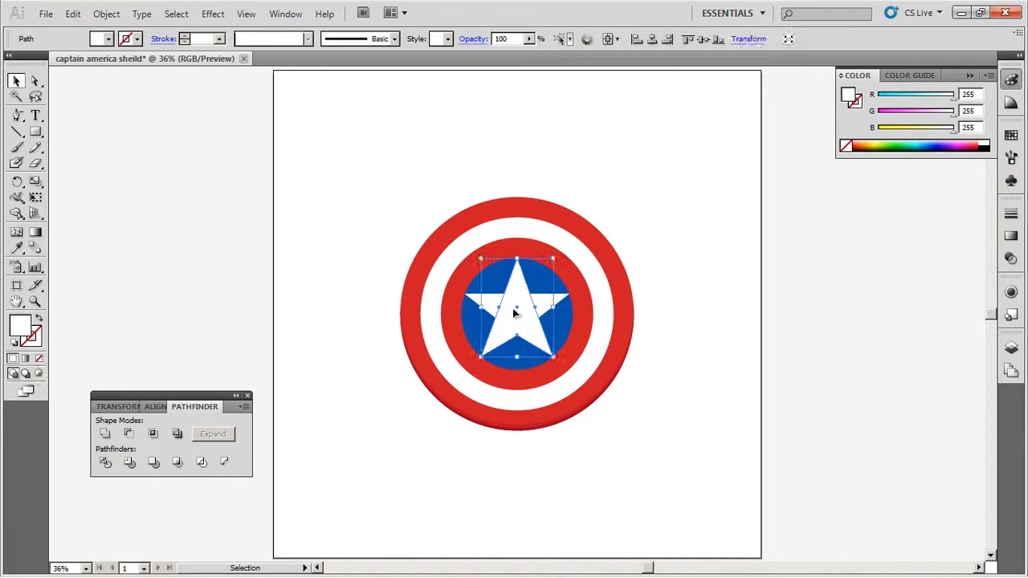
pyautogui.click(106, 438)
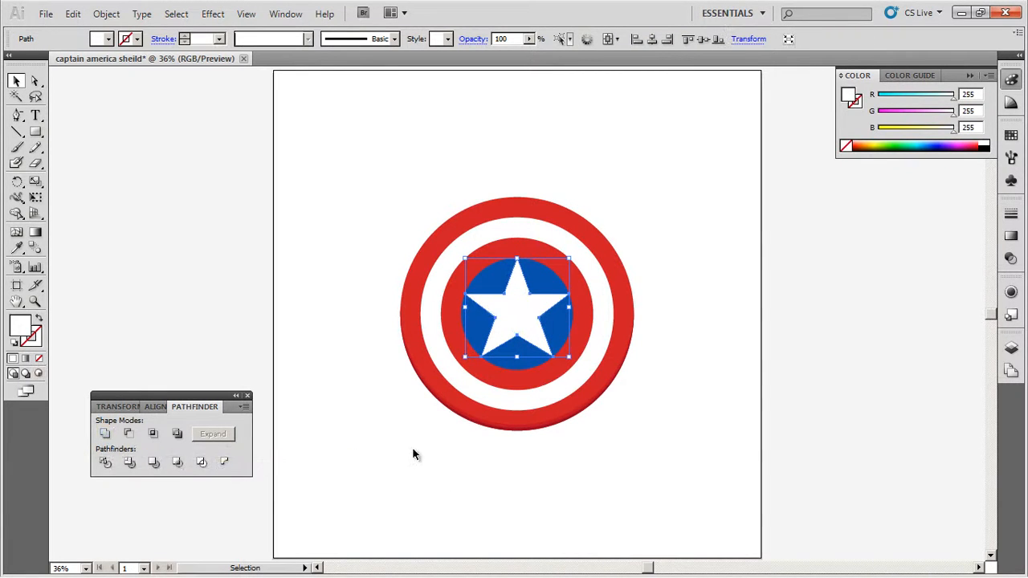
pyautogui.click(440, 477)
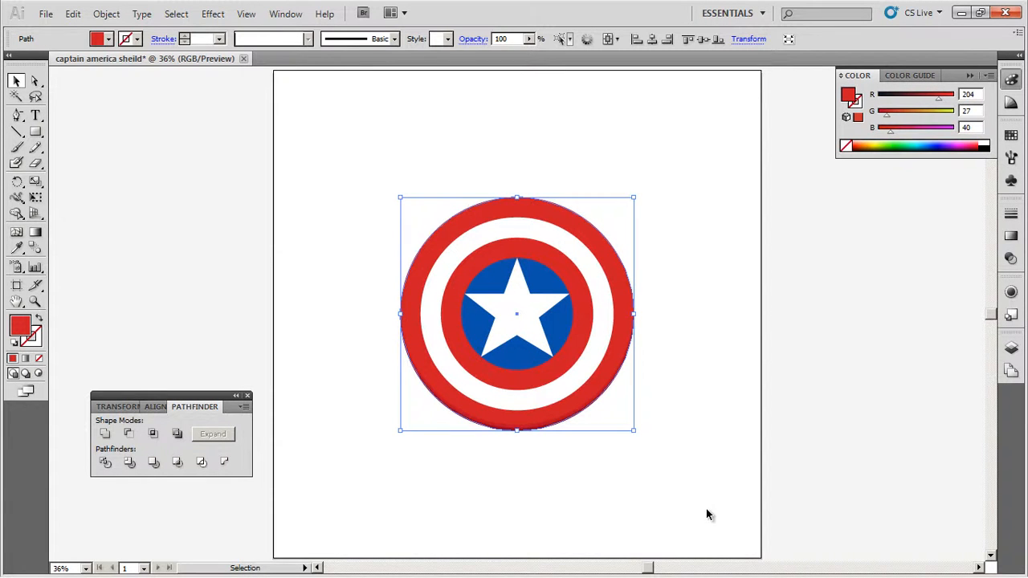
# - Copy the outer red circle in place and move the copy to the top of Layer 1's stacking order
pyautogui.hotkey('ctrl', 'c')
pyautogui.click(1011, 347)
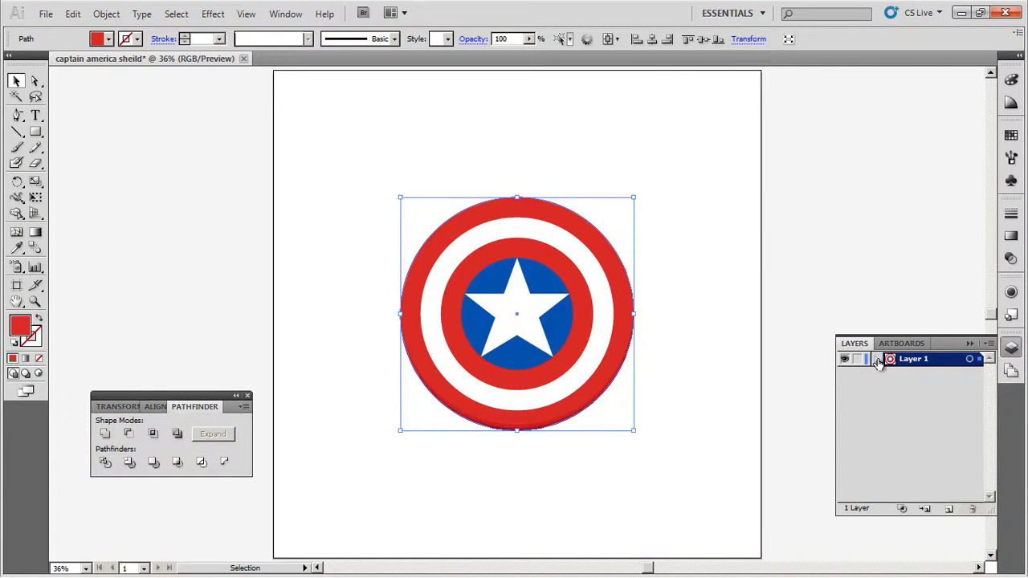
pyautogui.click(877, 359)
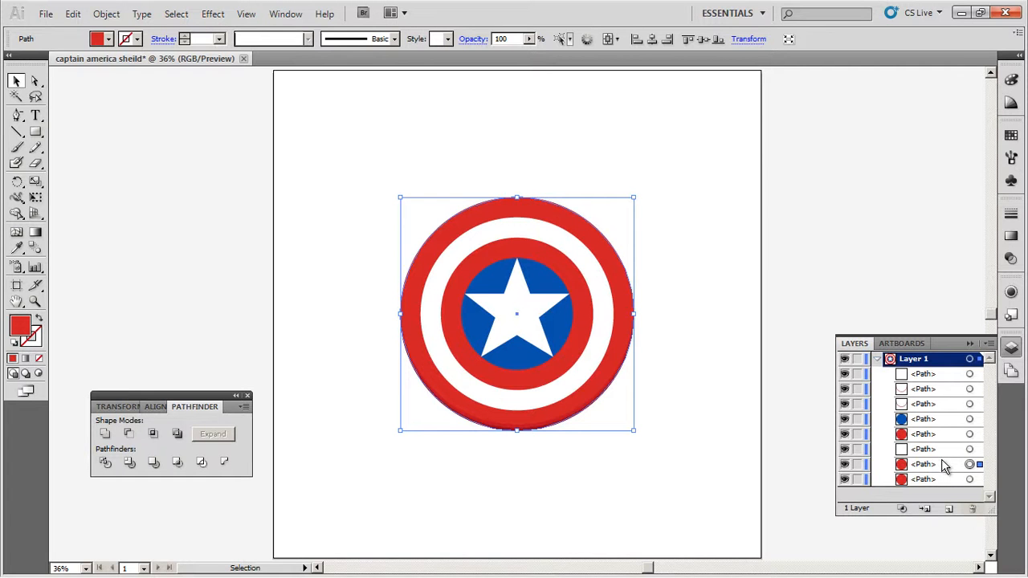
pyautogui.click(927, 465)
pyautogui.moveTo(929, 472); pyautogui.dragTo(928, 373)
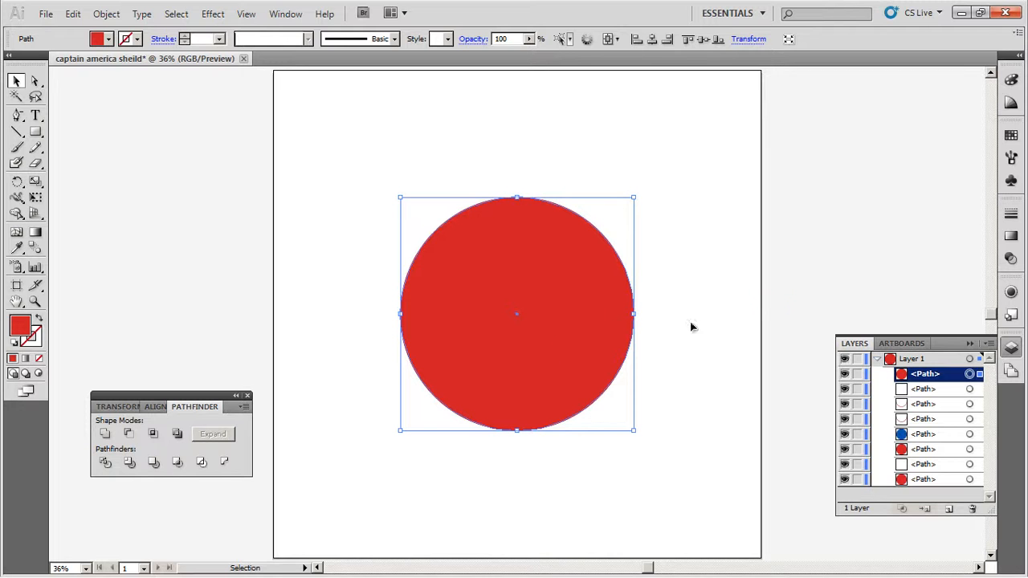
# - Fill the copied circle on top of the shield with a white-to-black radial gradient
pyautogui.click(1010, 235)
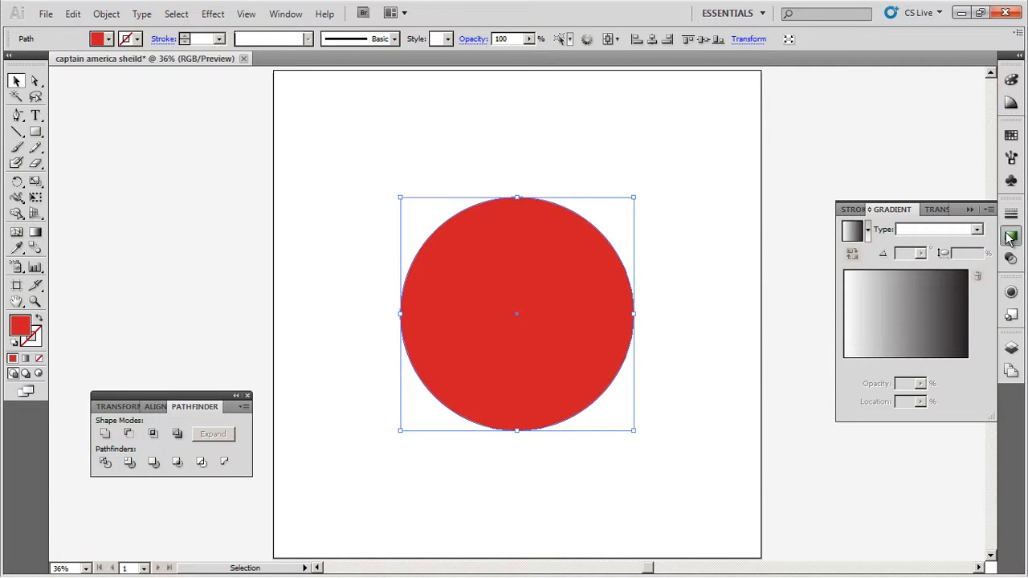
pyautogui.click(895, 314)
pyautogui.click(929, 231)
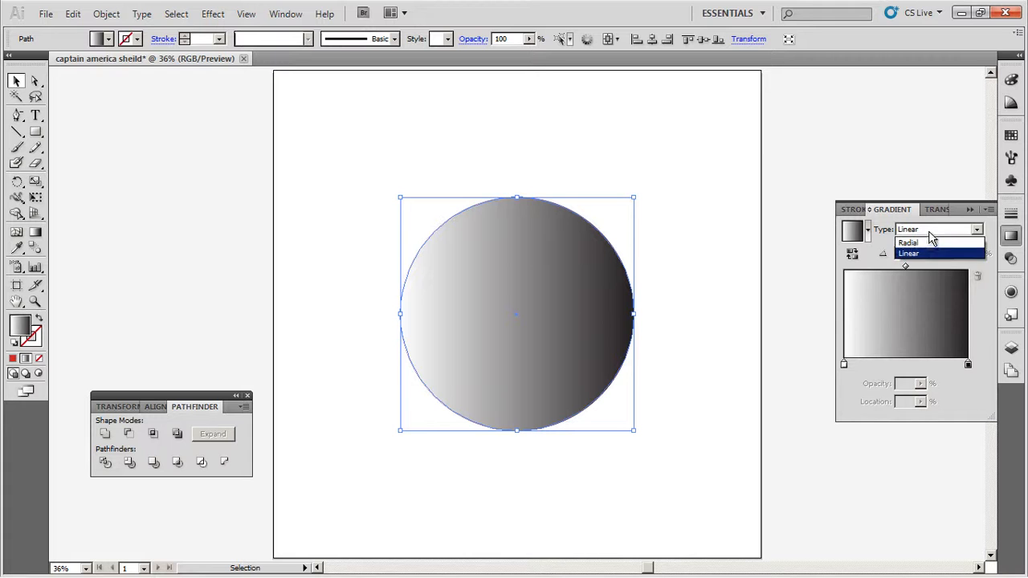
pyautogui.click(925, 244)
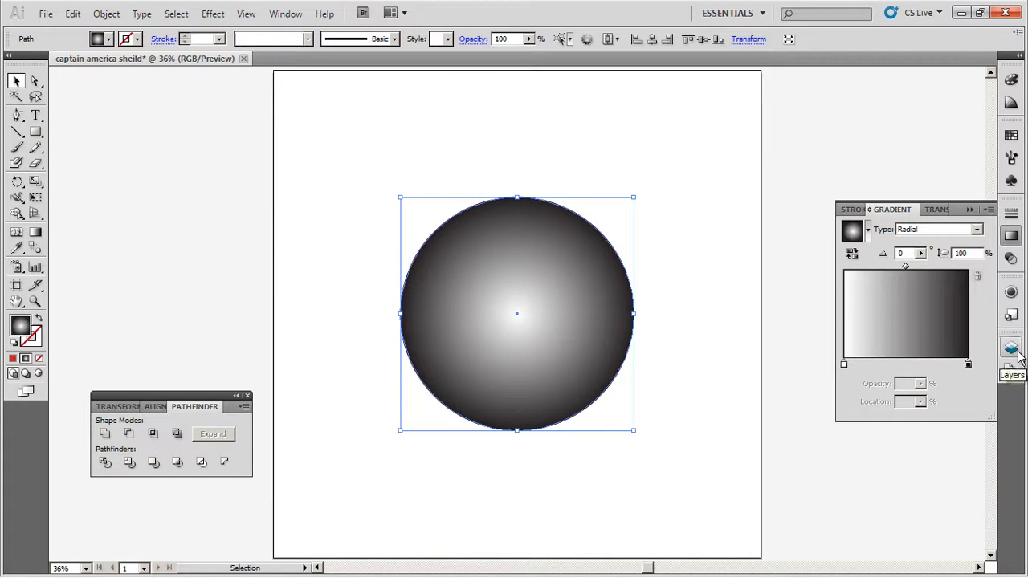
# - Create a new layer above Layer 1 and move the gradient circle onto it
pyautogui.click(1012, 352)
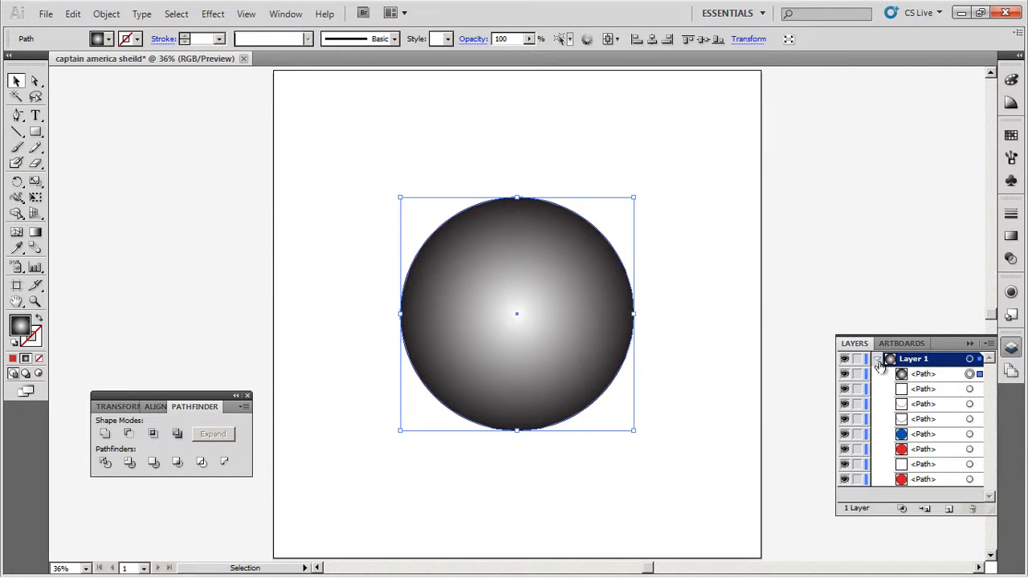
pyautogui.click(948, 515)
pyautogui.click(929, 394)
pyautogui.moveTo(929, 396); pyautogui.dragTo(916, 362)
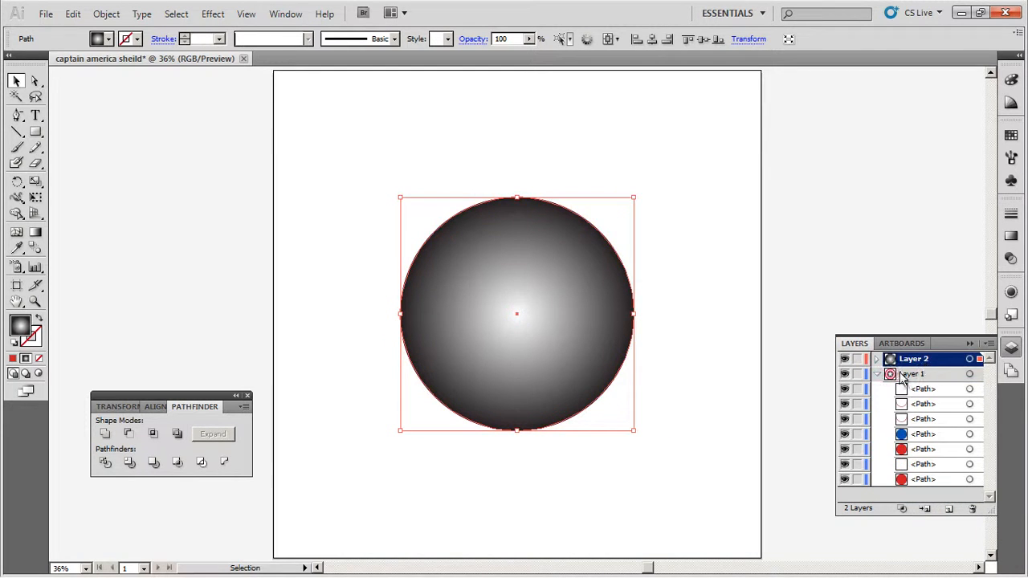
pyautogui.click(877, 375)
pyautogui.click(877, 359)
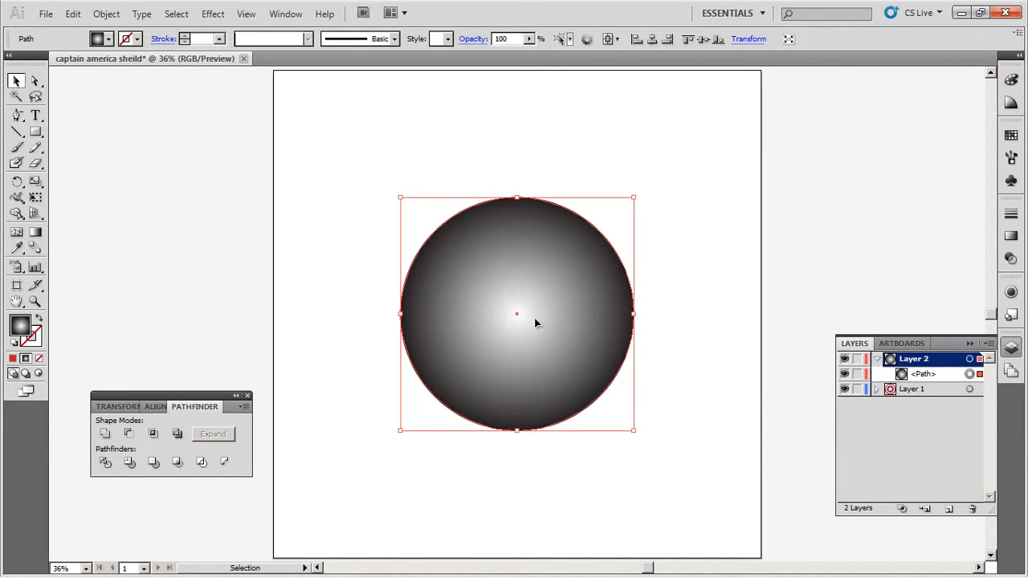
# - Move the gradient circle up and left off the shield and expand its fill to a gradient mesh
pyautogui.moveTo(530, 321); pyautogui.dragTo(337, 297)
pyautogui.moveTo(271, 252); pyautogui.dragTo(271, 252)
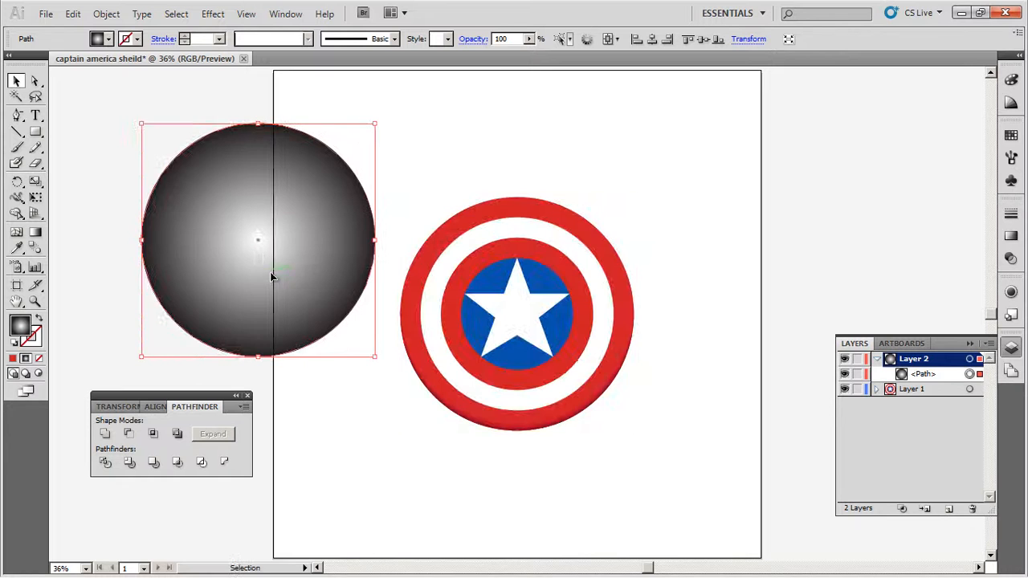
pyautogui.click(106, 13)
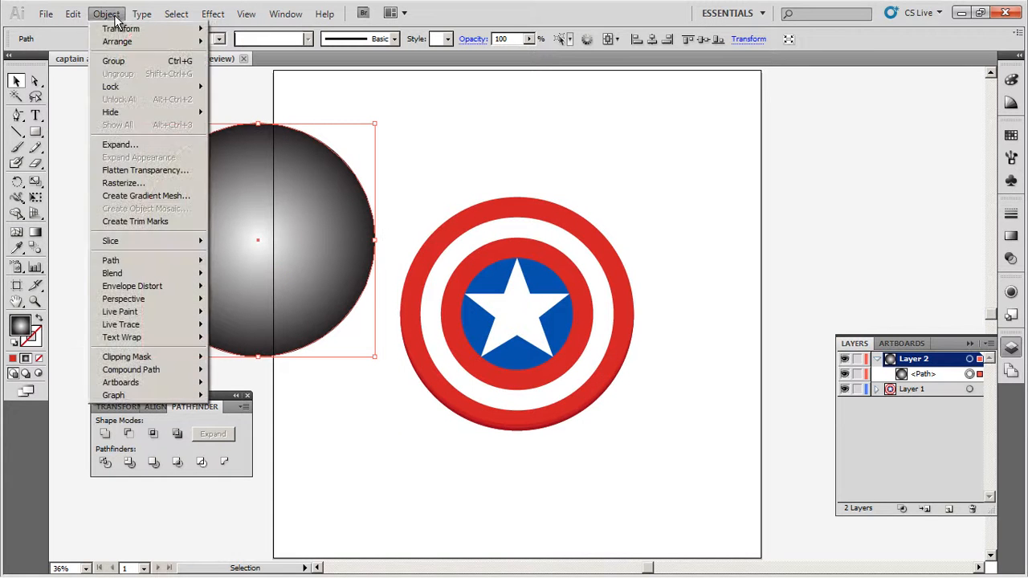
pyautogui.click(120, 143)
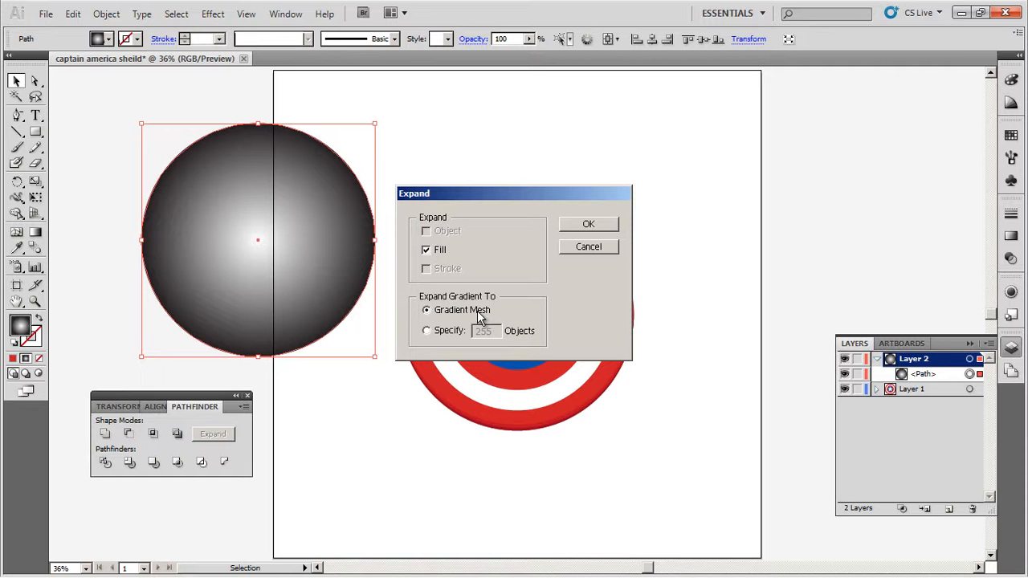
pyautogui.click(593, 227)
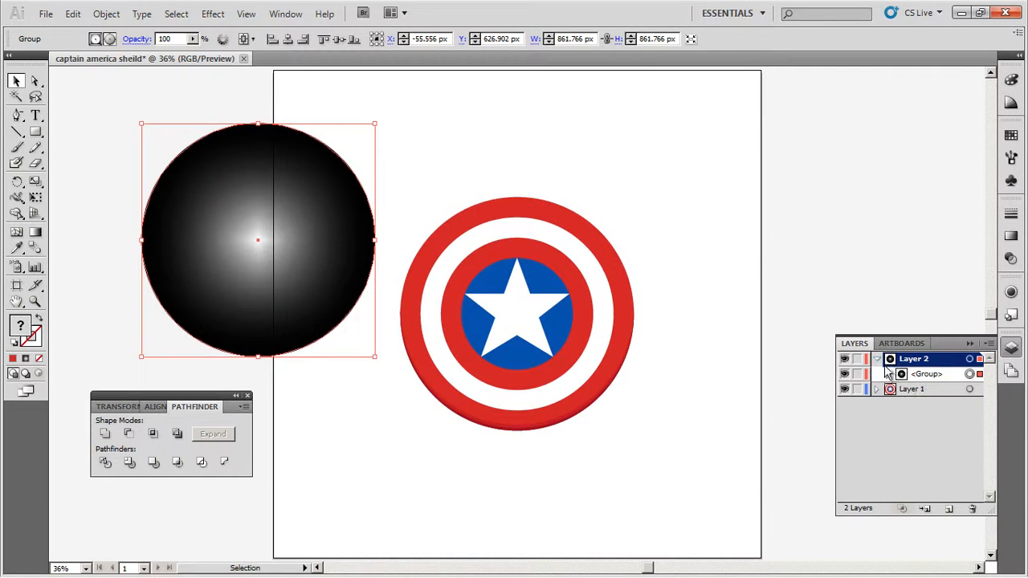
# - Ungroup the expanded gradient circle once so a single group holds the clipping path and mesh
pyautogui.click(888, 374)
pyautogui.click(899, 389)
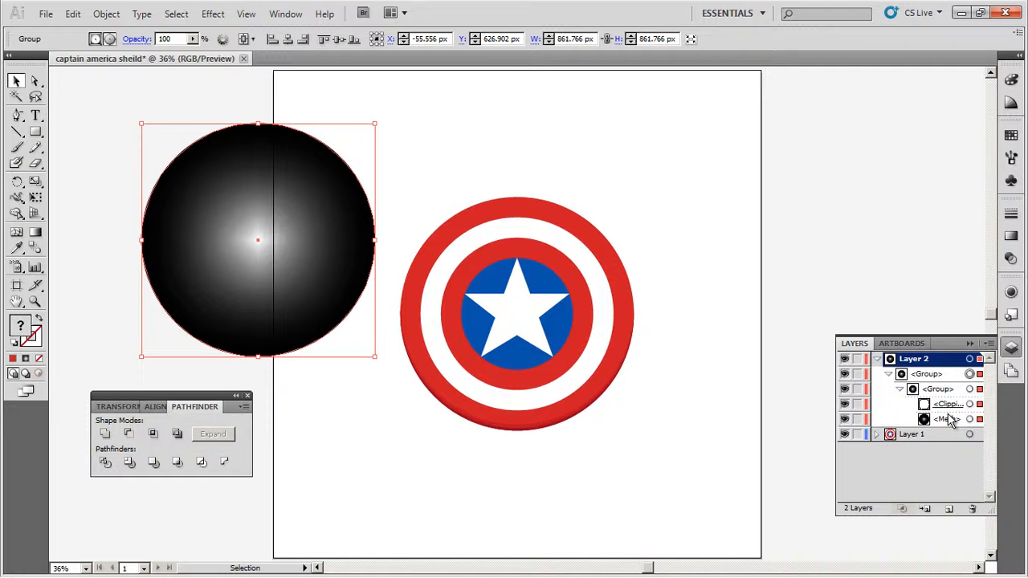
pyautogui.click(118, 17)
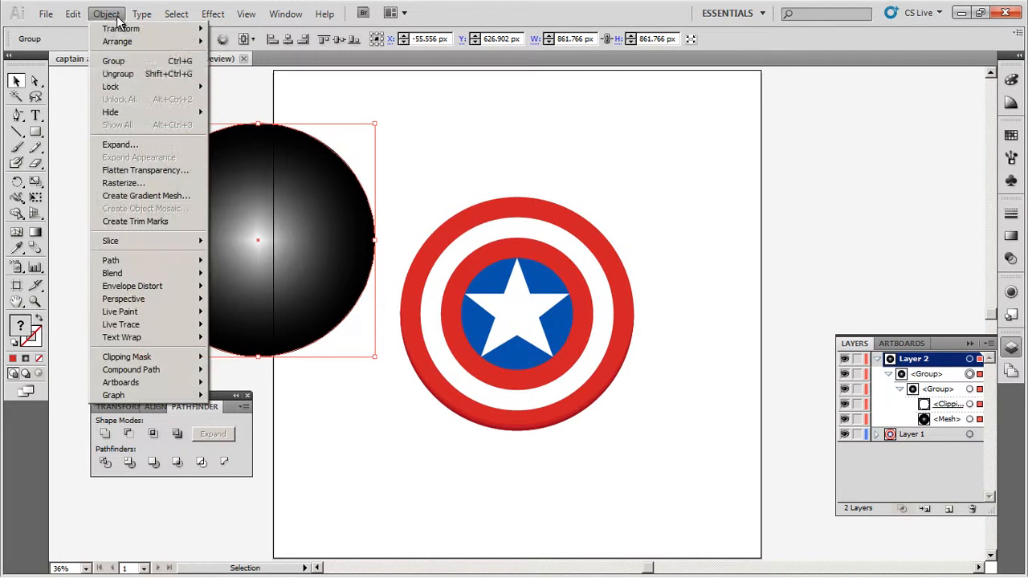
pyautogui.click(122, 77)
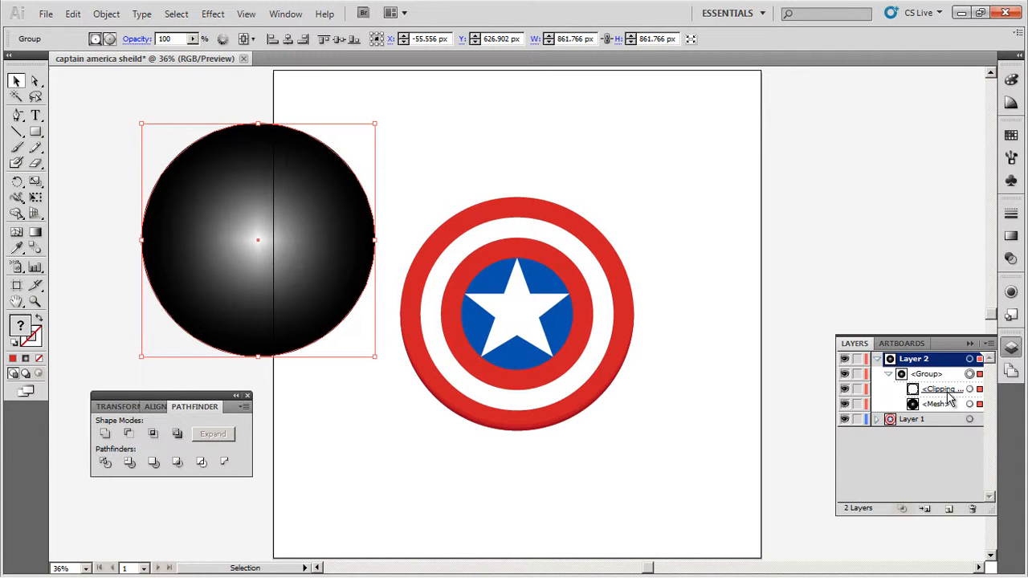
# - Release the gradient circle's clipping mask and delete the leftover clipping path from Layer 2
pyautogui.click(107, 14)
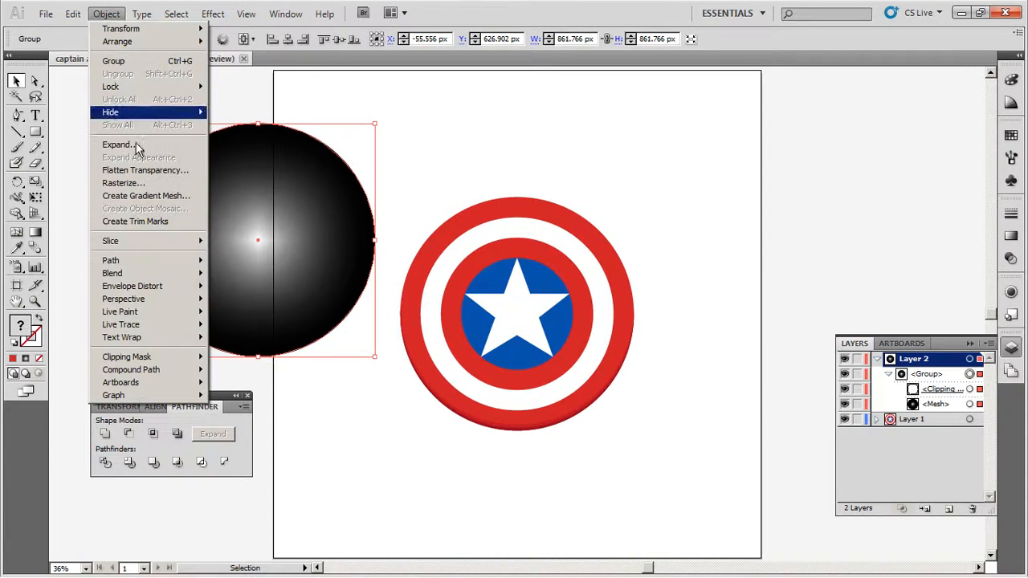
pyautogui.moveTo(129, 357)
pyautogui.click(249, 369)
pyautogui.click(437, 143)
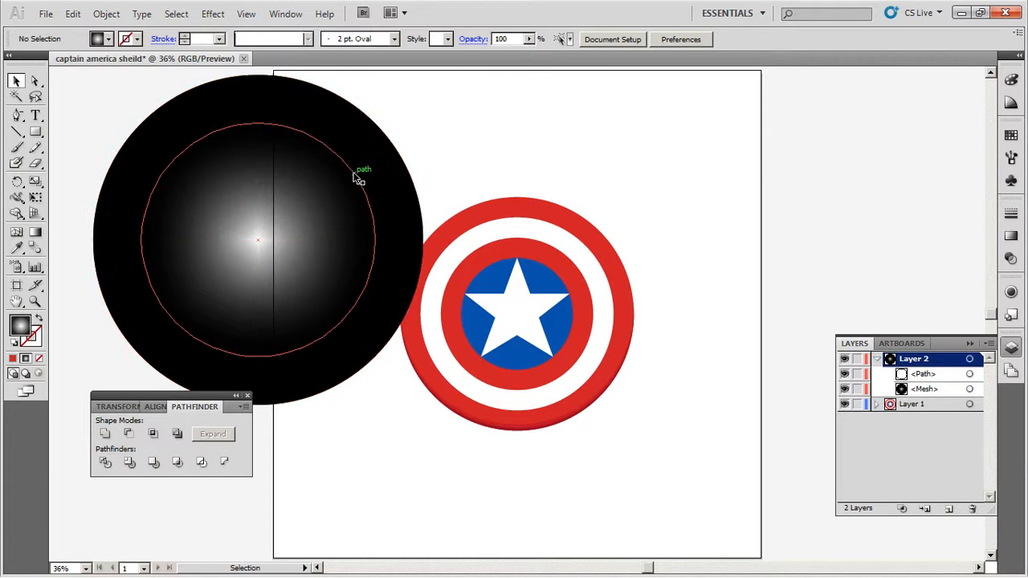
pyautogui.click(923, 376)
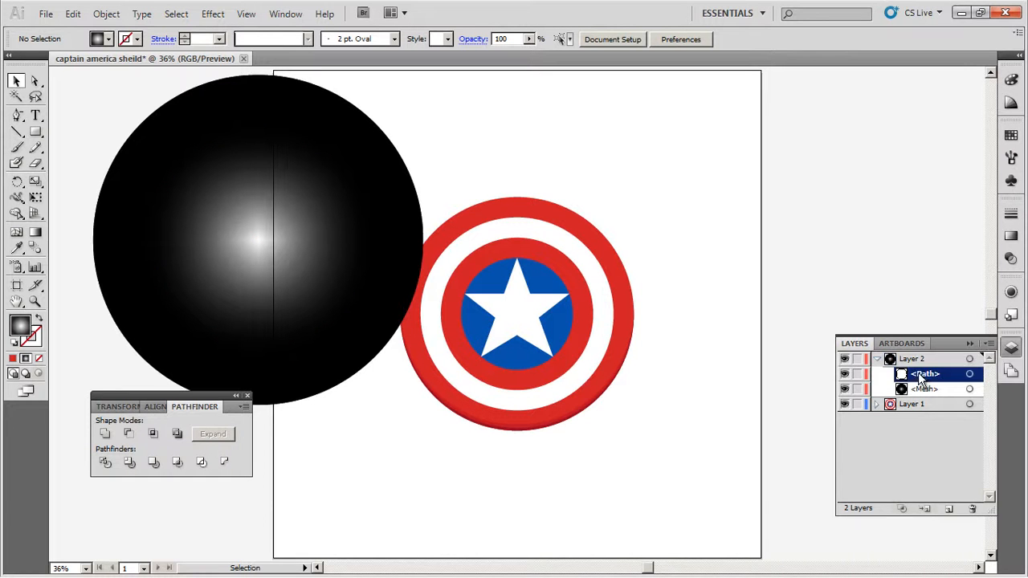
pyautogui.click(972, 509)
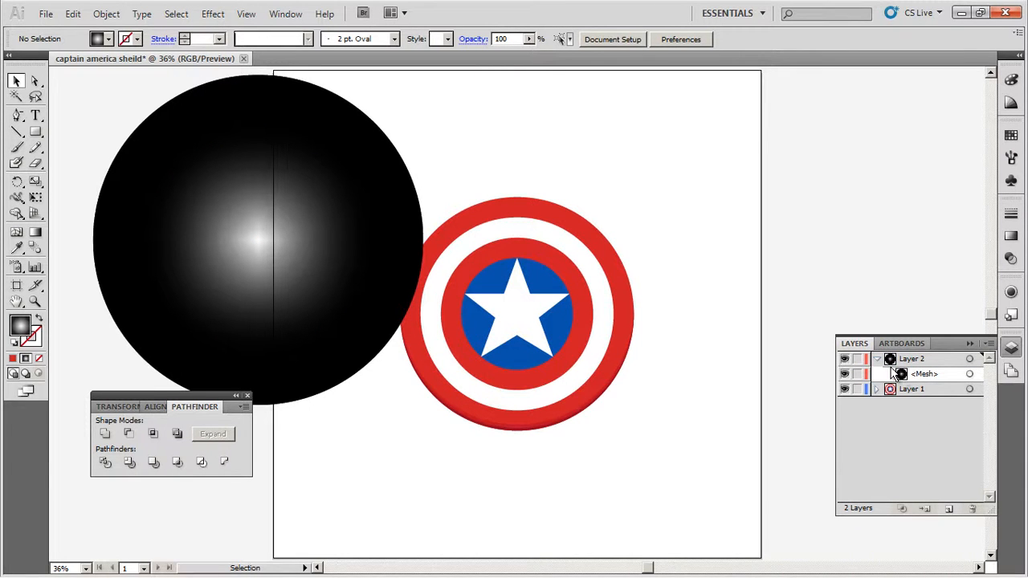
# - Add four mesh points on the mesh circle's outer edge, midway between the existing horizontal and vertical spokes
pyautogui.click(359, 180)
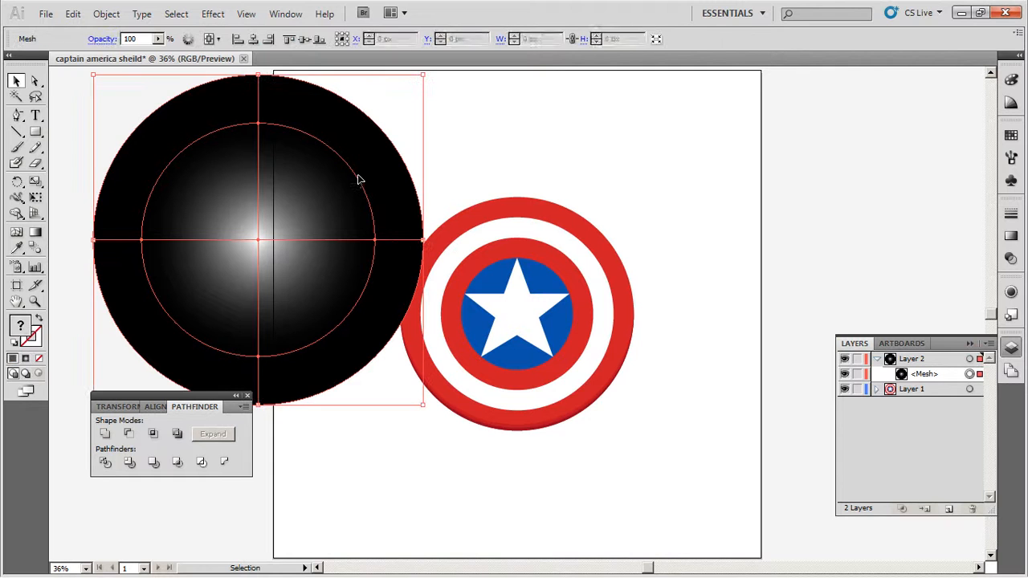
pyautogui.click(19, 235)
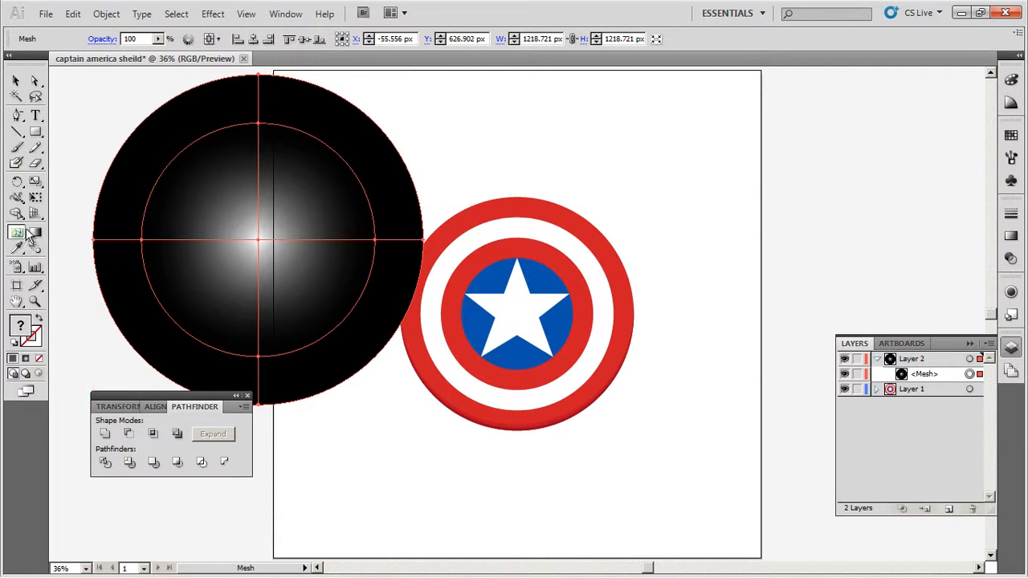
pyautogui.click(148, 121)
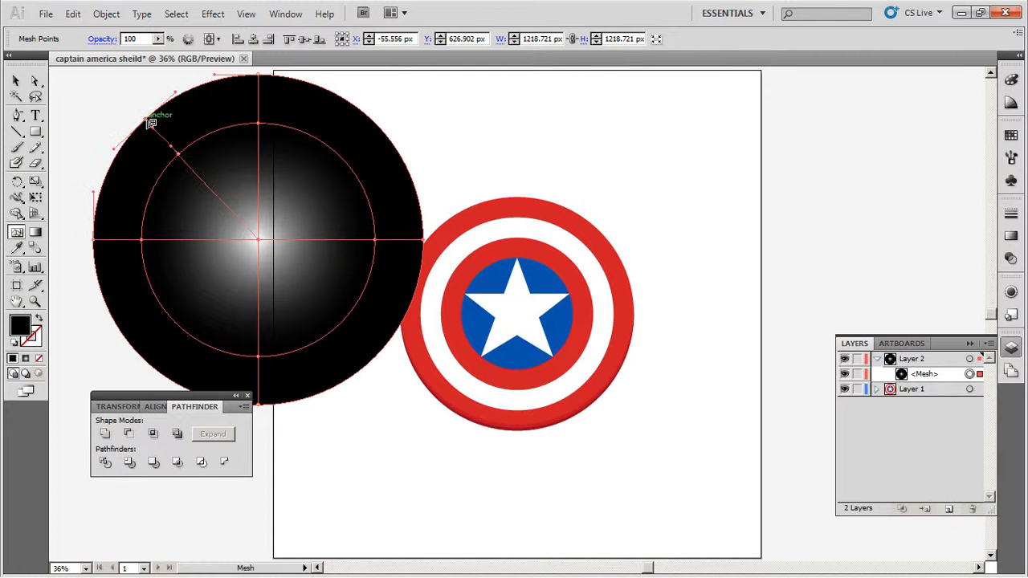
pyautogui.click(376, 124)
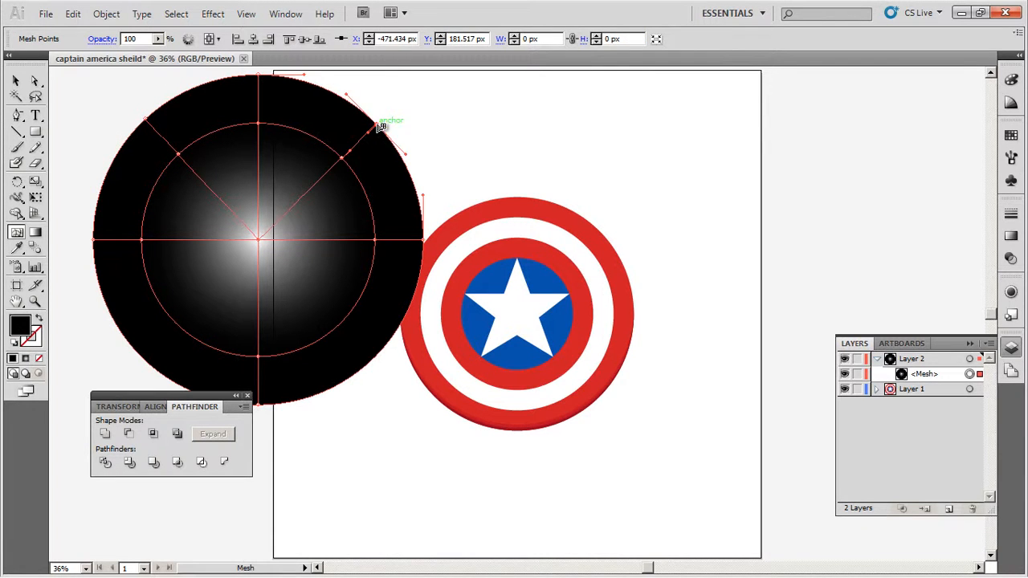
pyautogui.click(371, 356)
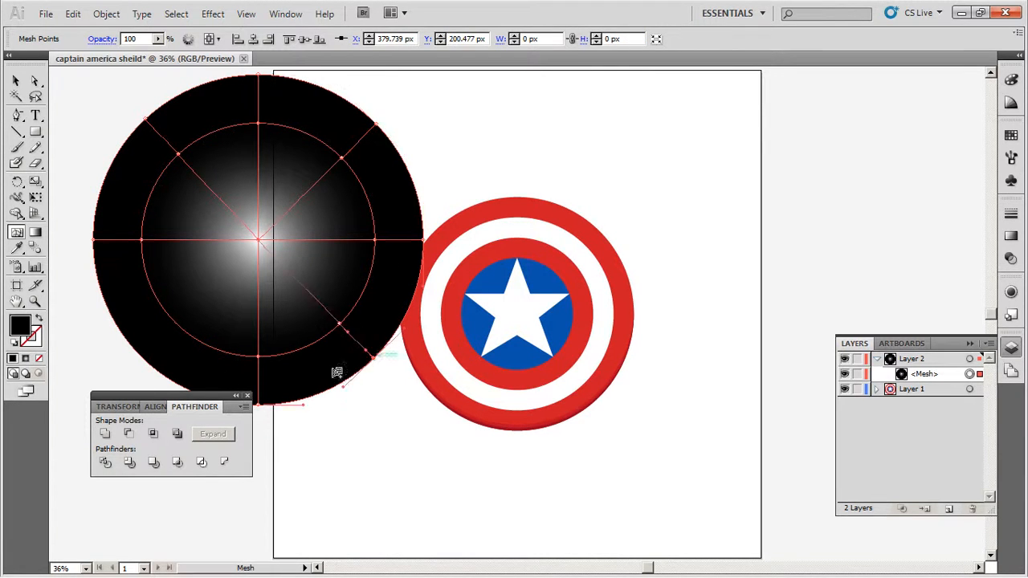
pyautogui.click(145, 359)
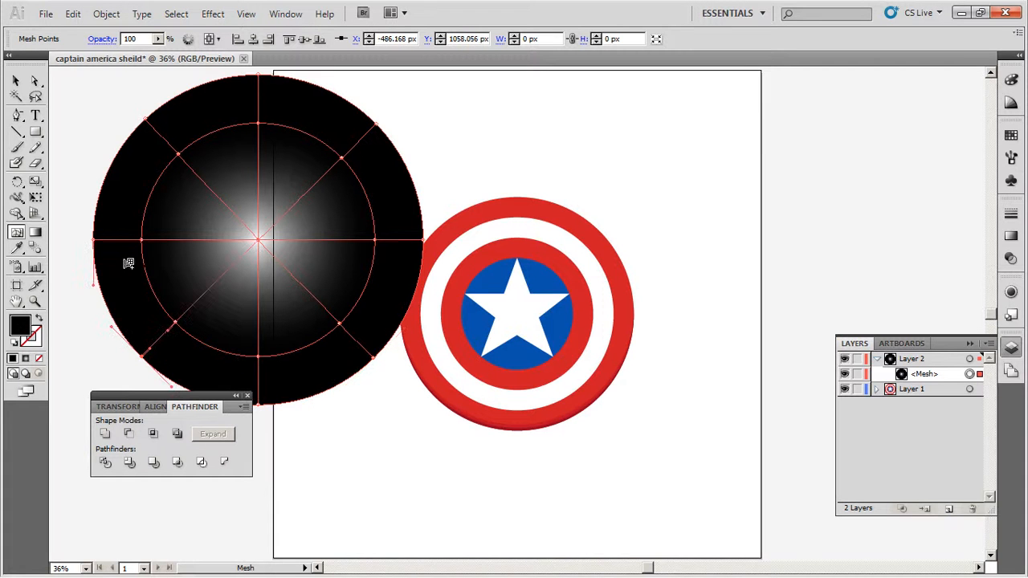
# - Shift the whole mesh circle left to X -155.556 px so it clears the shield
pyautogui.click(16, 81)
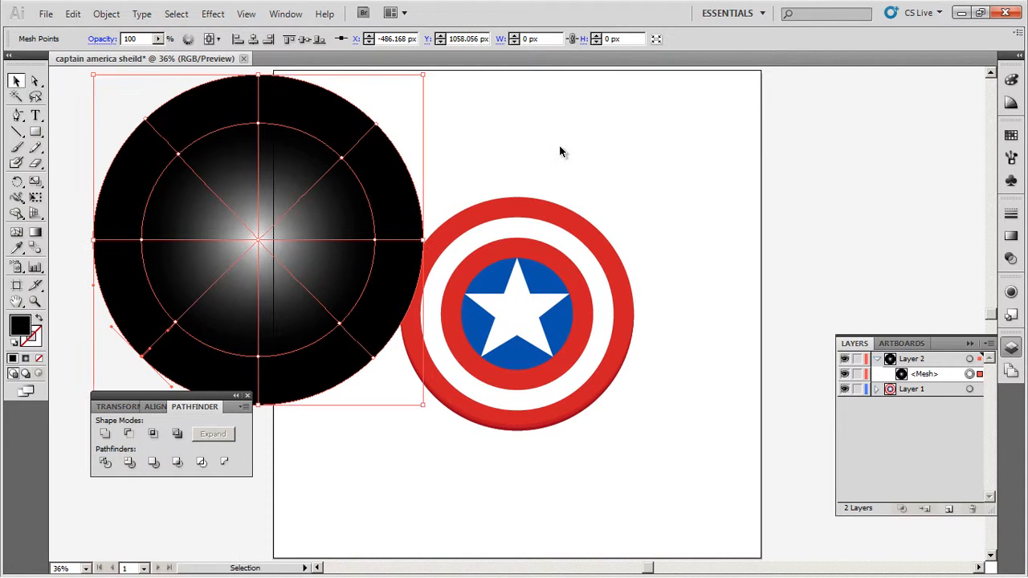
pyautogui.click(552, 138)
pyautogui.moveTo(341, 215); pyautogui.dragTo(539, 241)
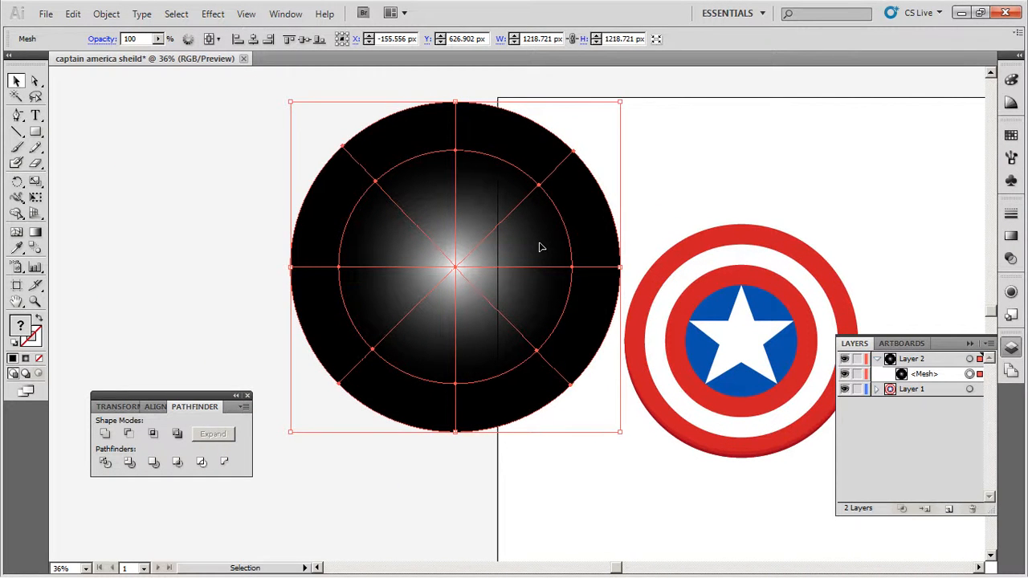
# - Recolor the four inner diagonal mesh points plus the lower-left and upper-right outer ones mid-gray, K 51.37%
pyautogui.click(35, 81)
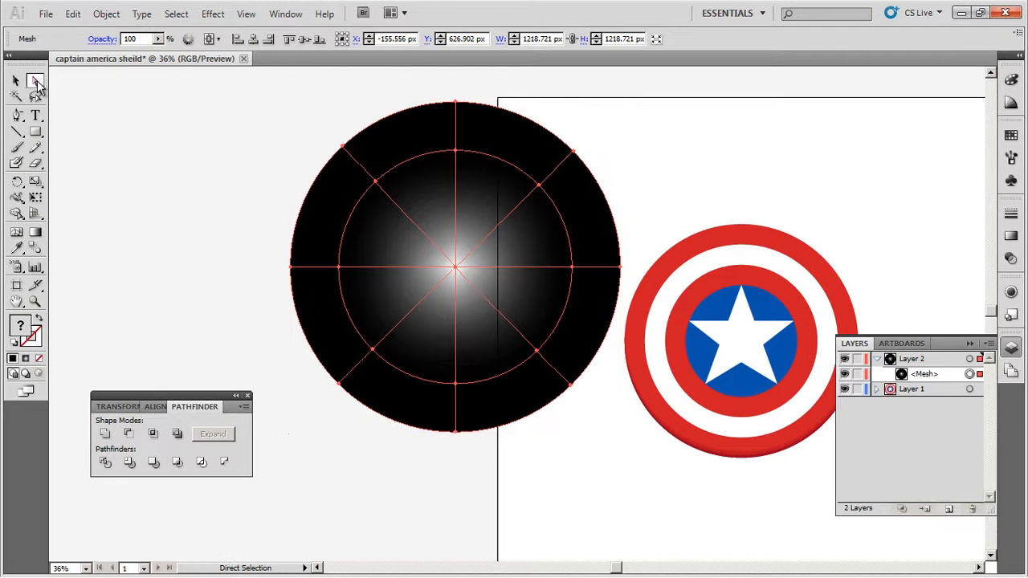
pyautogui.click(375, 185)
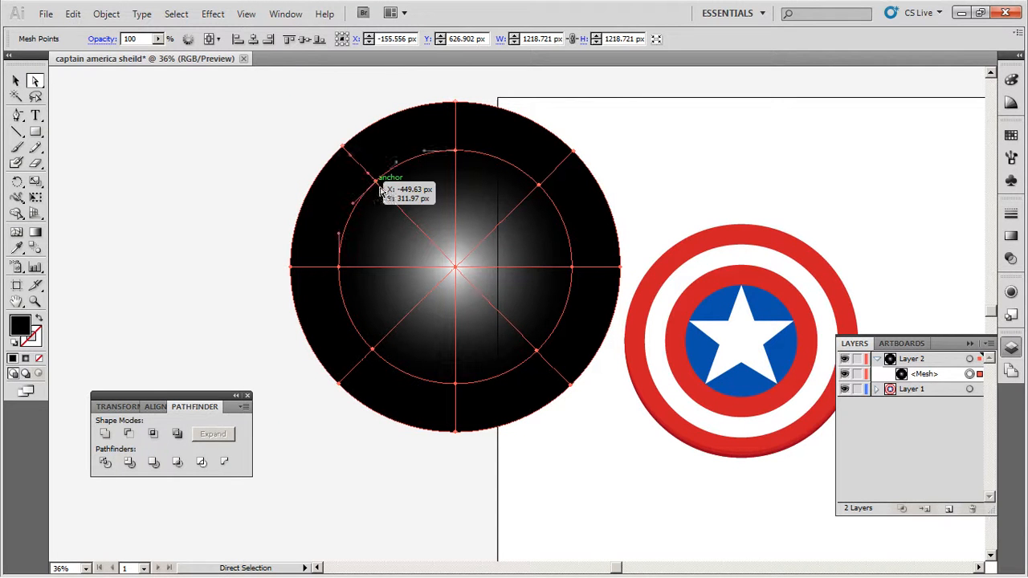
pyautogui.keyDown('shift'); pyautogui.click(537, 353); pyautogui.keyUp('shift')
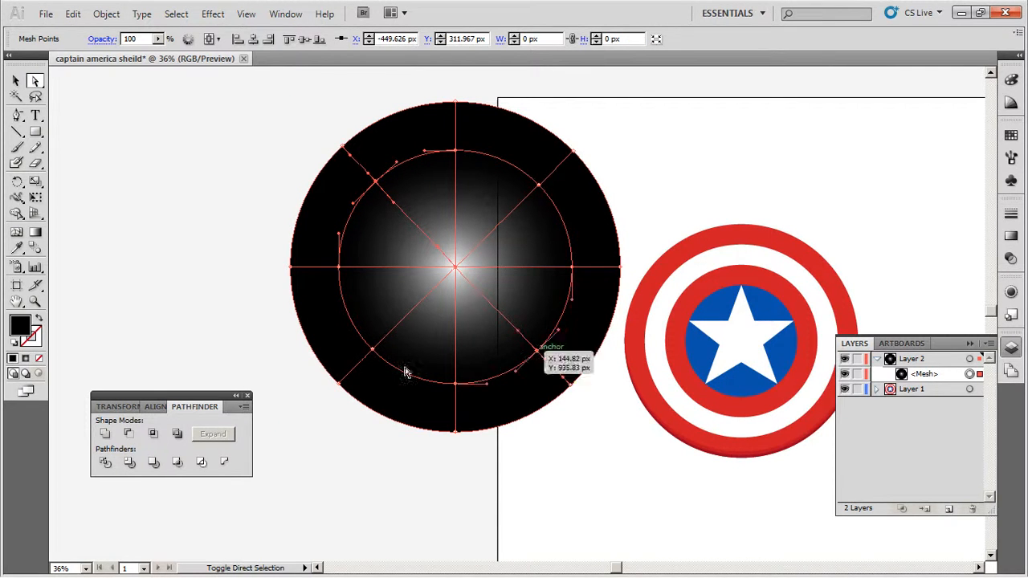
pyautogui.keyDown('shift'); pyautogui.click(340, 383); pyautogui.keyUp('shift')
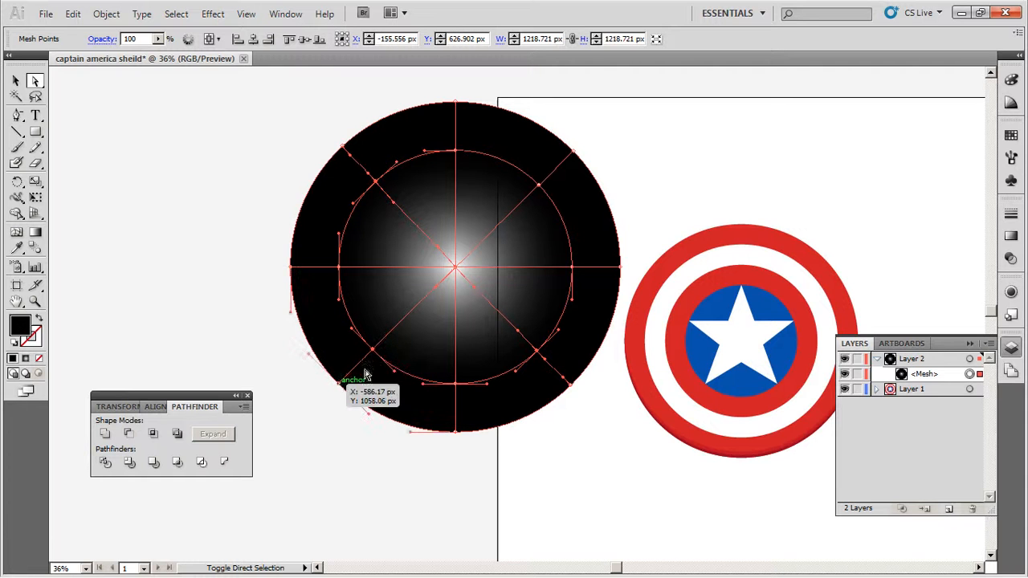
pyautogui.keyDown('shift'); pyautogui.click(574, 153); pyautogui.keyUp('shift')
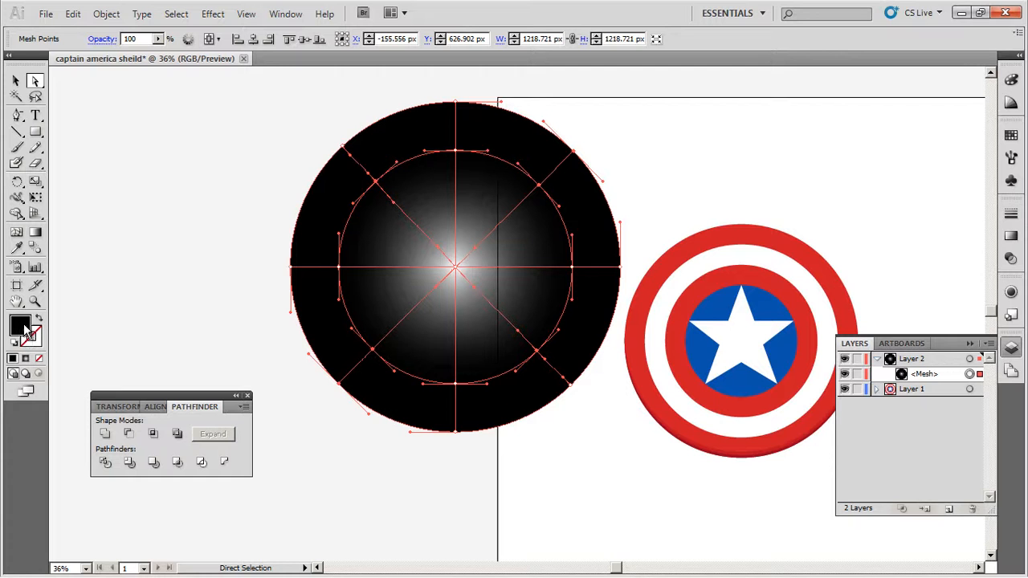
pyautogui.doubleClick(24, 326)
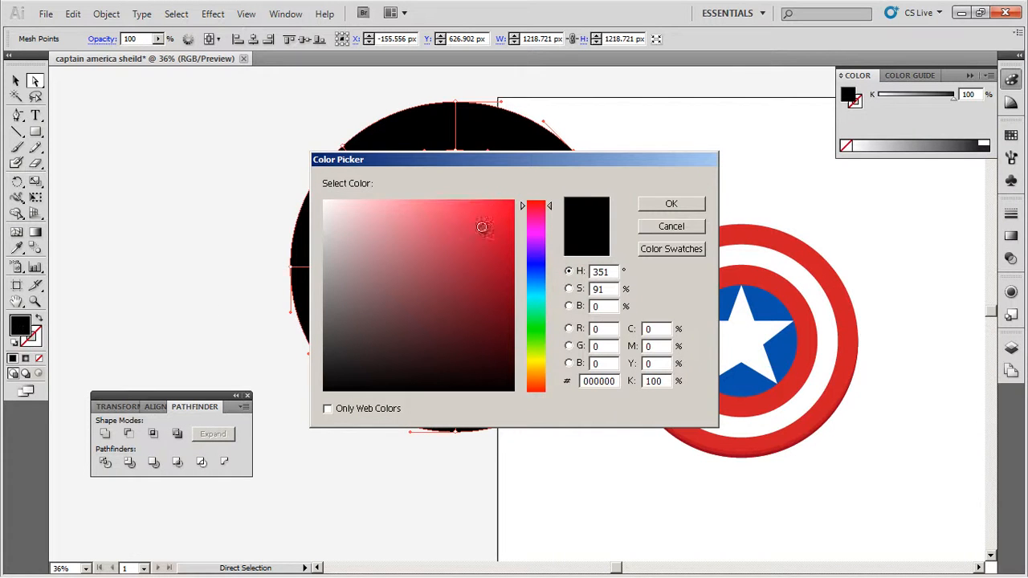
pyautogui.moveTo(502, 166); pyautogui.dragTo(660, 162)
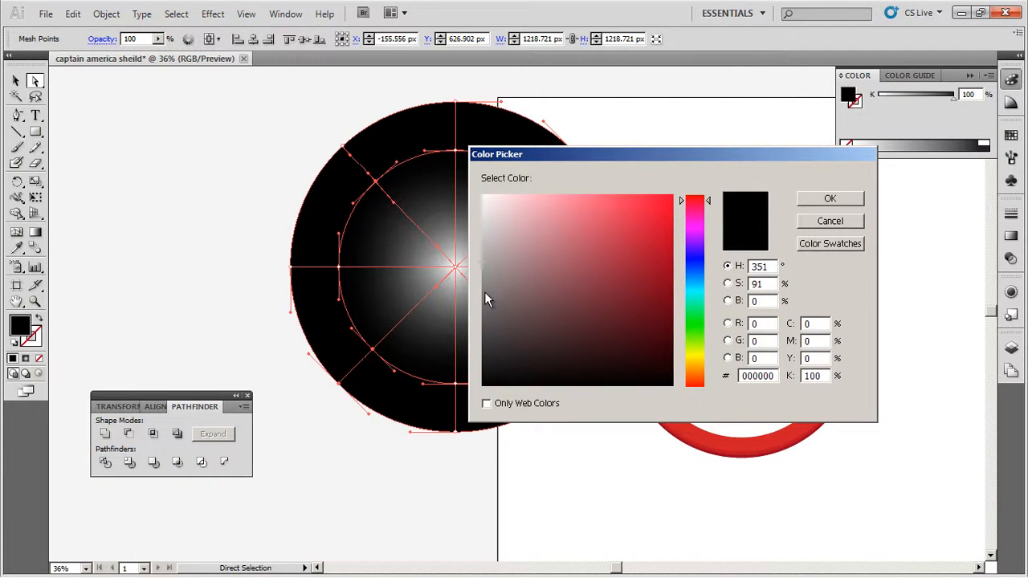
pyautogui.click(485, 293)
pyautogui.click(836, 200)
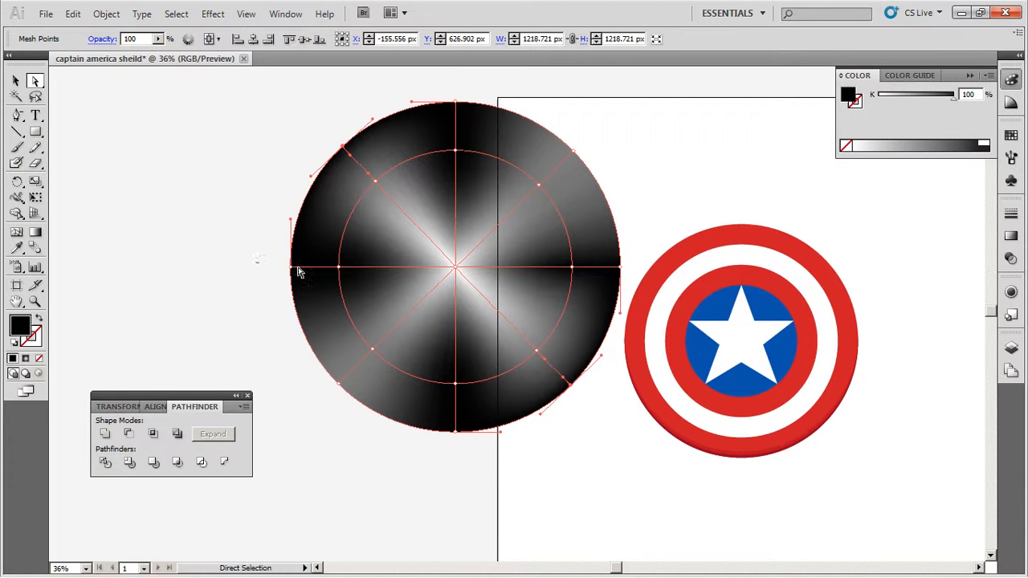
# - Recolor the mesh circle's center and horizontal-spoke mesh points light gray, E8E8E8
pyautogui.moveTo(255, 260); pyautogui.dragTo(636, 283)
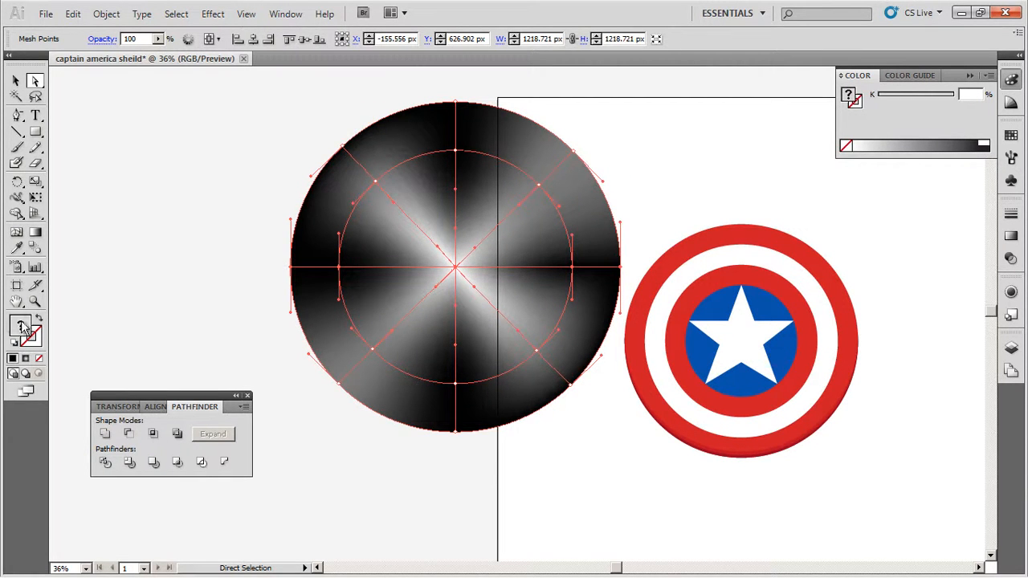
pyautogui.doubleClick(23, 329)
pyautogui.click(322, 216)
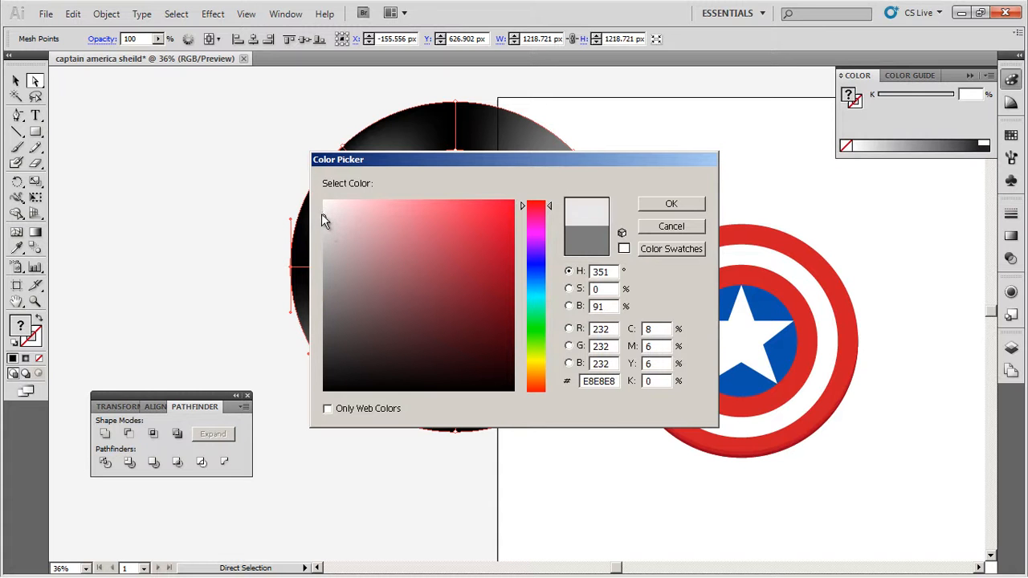
pyautogui.click(670, 204)
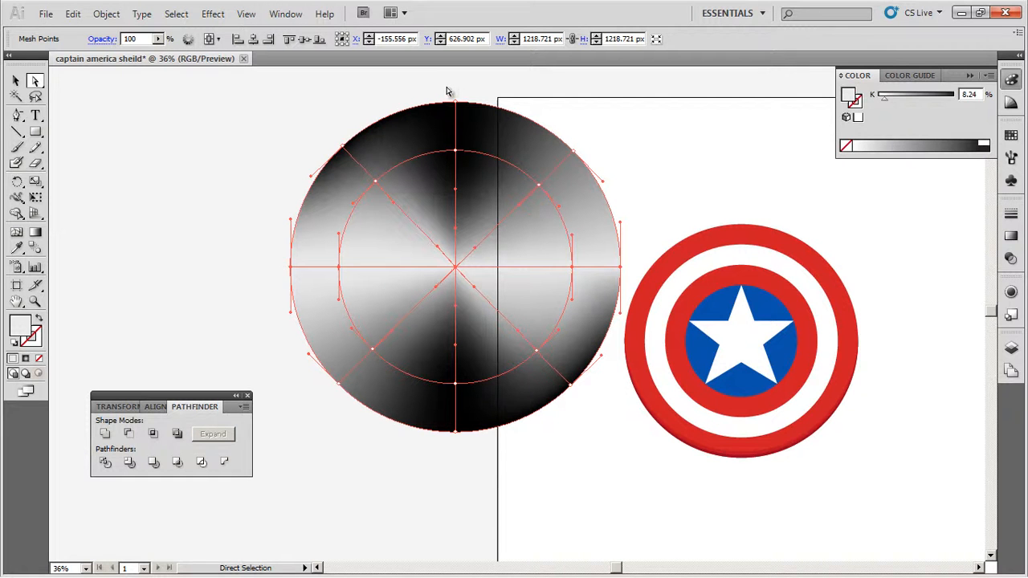
# - Recolor the inner and outer mesh points on the vertical spokes near-white, K 2.35%
pyautogui.moveTo(448, 92); pyautogui.dragTo(474, 210)
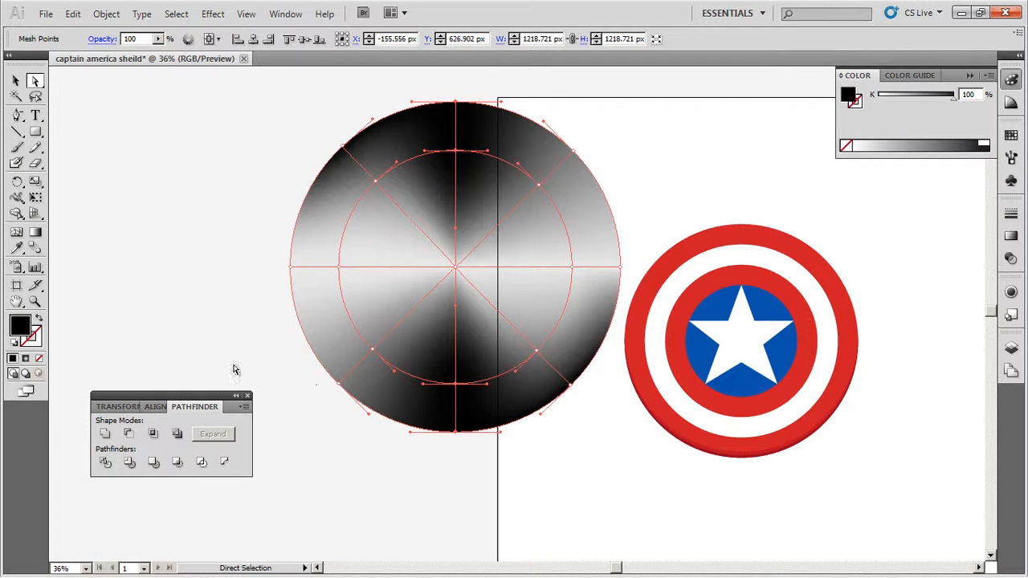
pyautogui.doubleClick(22, 327)
pyautogui.moveTo(335, 223); pyautogui.dragTo(324, 204)
pyautogui.click(672, 205)
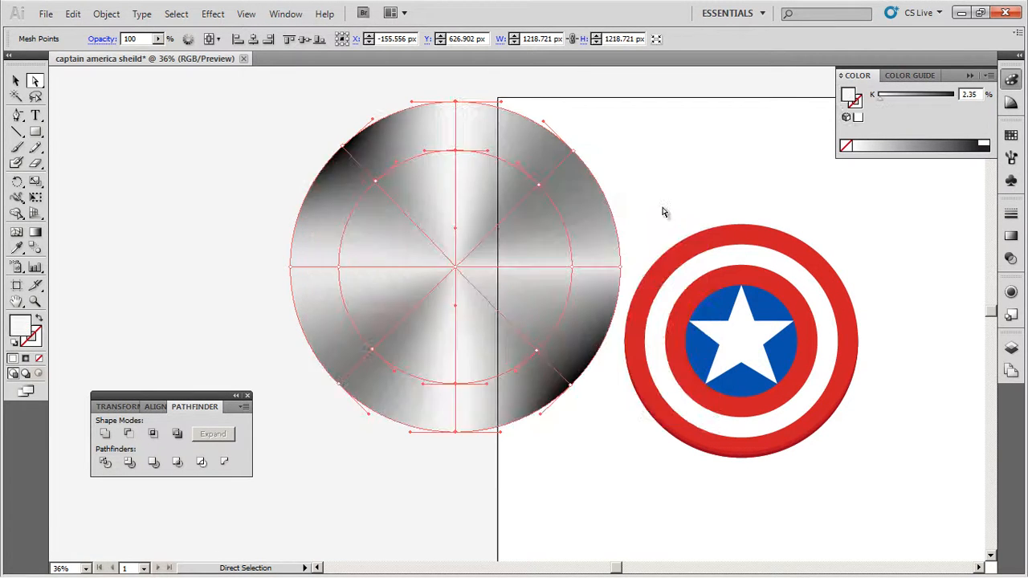
# - Recolor the upper-left and lower-right outer mesh points dark gray, 545454, and deselect the mesh
pyautogui.click(566, 382)
pyautogui.keyDown('shift'); pyautogui.click(342, 147); pyautogui.keyUp('shift')
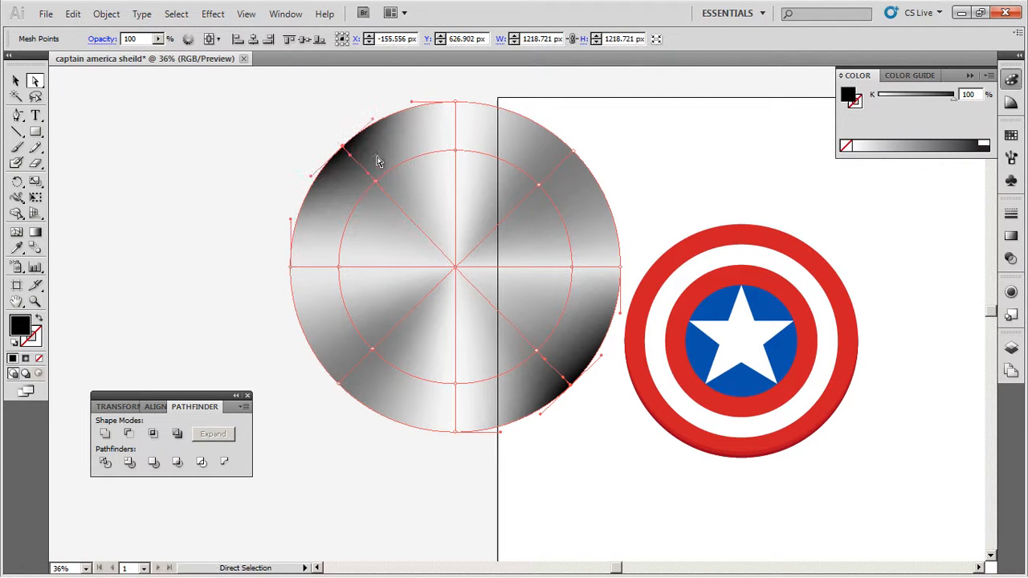
pyautogui.doubleClick(20, 325)
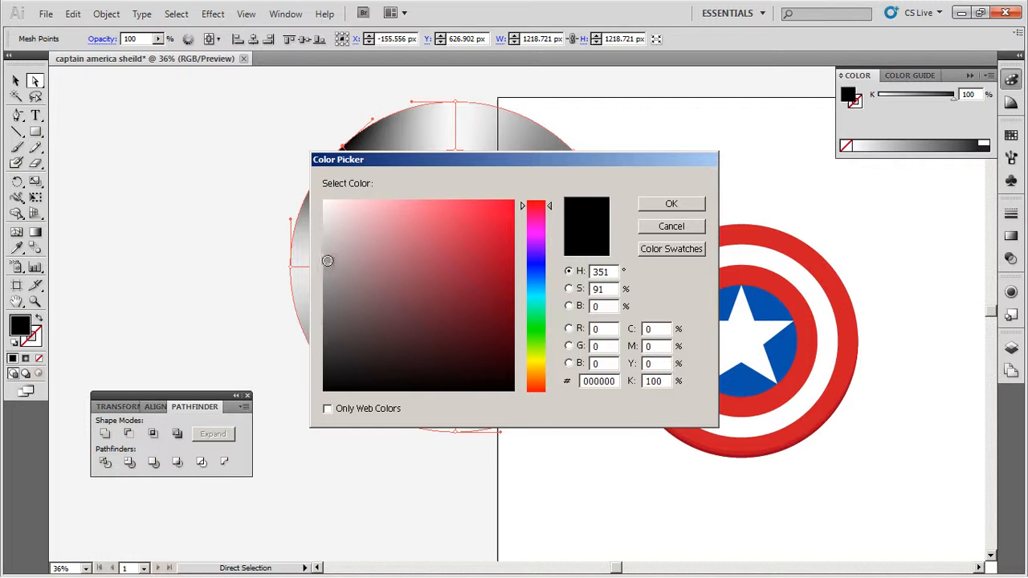
pyautogui.click(323, 328)
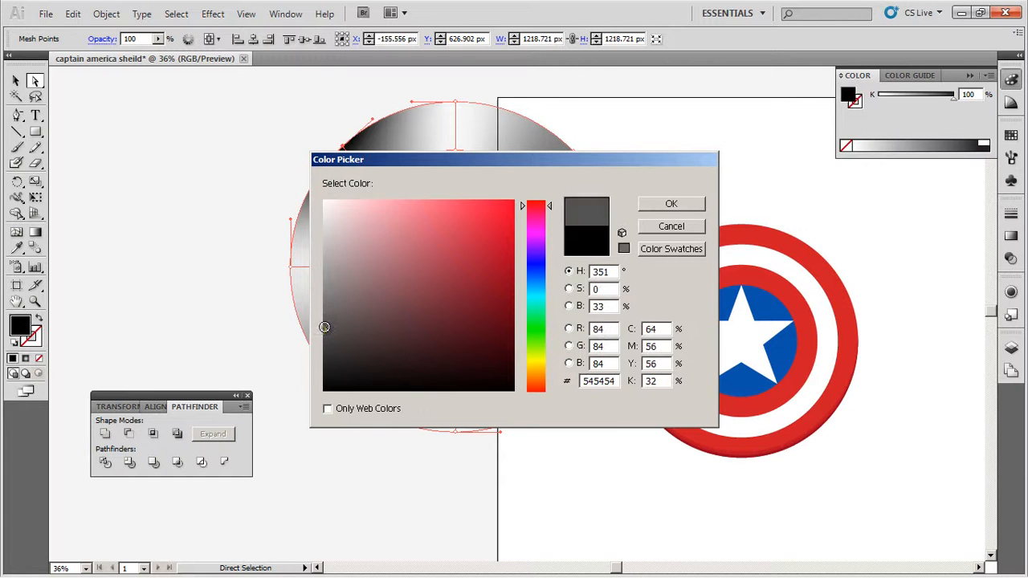
pyautogui.click(671, 205)
pyautogui.click(220, 207)
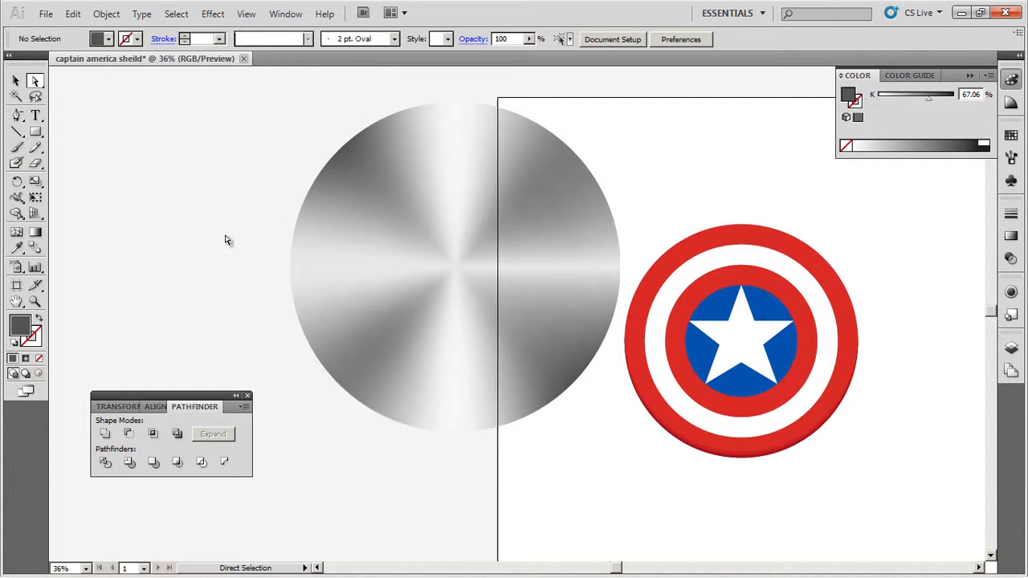
# - Resize the mesh circle to the shield's outer diameter, setting its width and height to 861.766 px
pyautogui.click(15, 80)
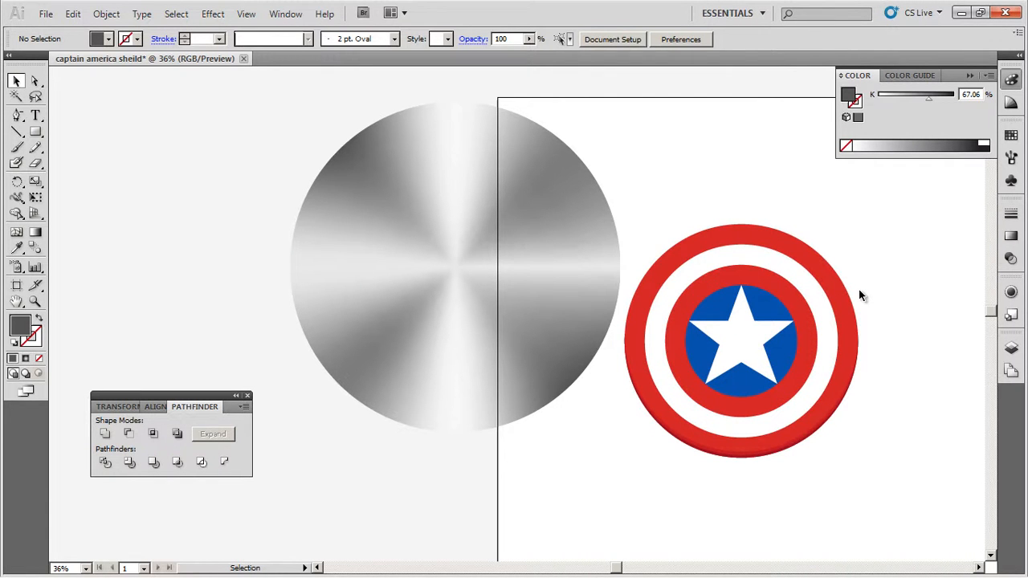
pyautogui.click(833, 277)
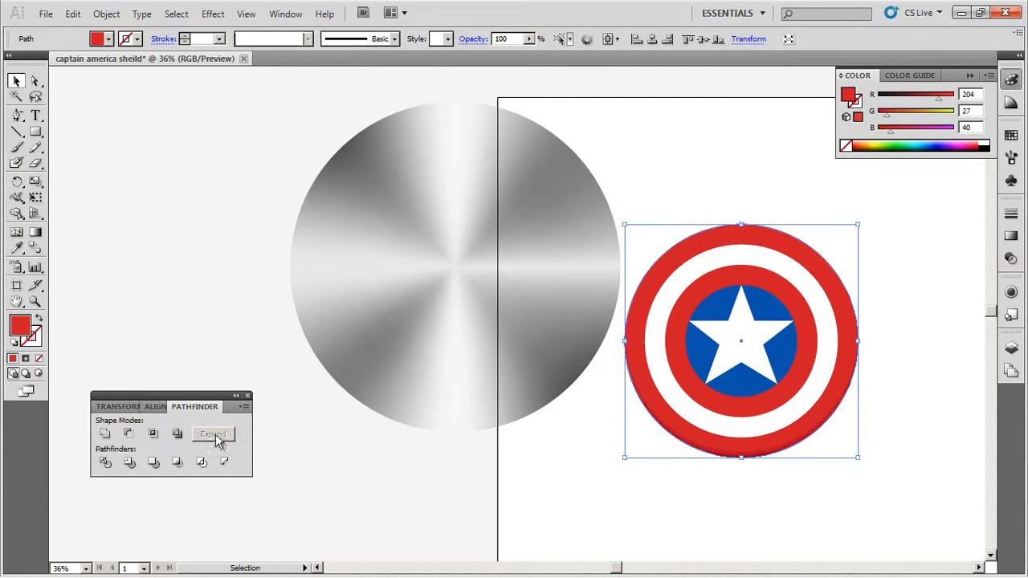
pyautogui.click(132, 408)
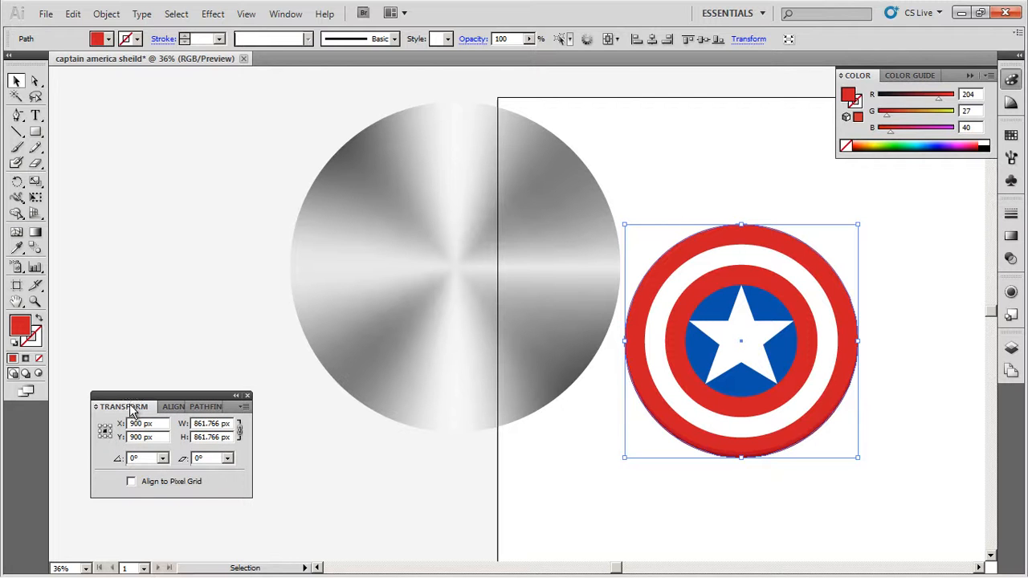
pyautogui.doubleClick(219, 423)
pyautogui.hotkey('ctrl', 'c')
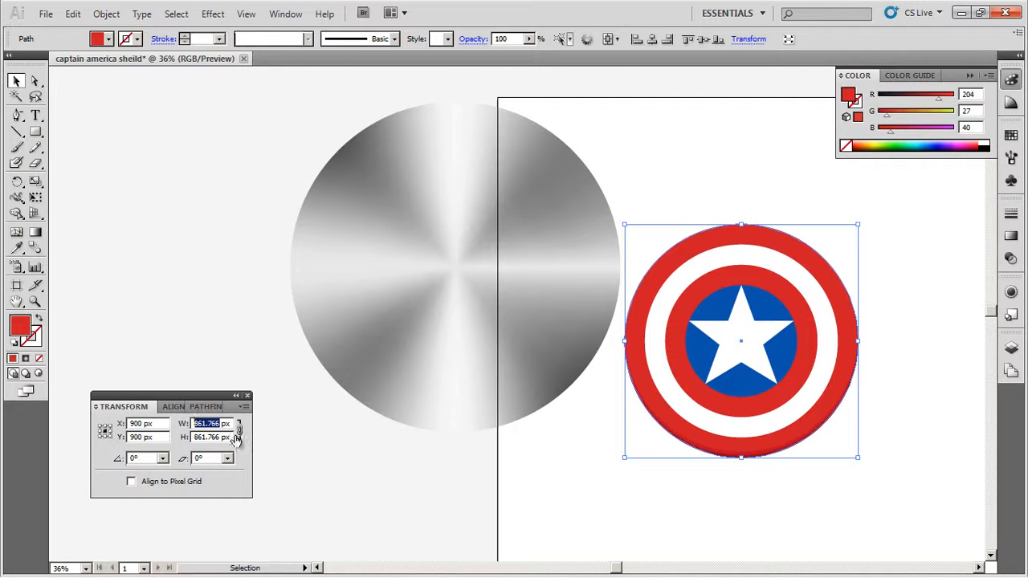
pyautogui.click(339, 293)
pyautogui.moveTo(227, 424); pyautogui.dragTo(172, 424)
pyautogui.hotkey('ctrl', 'v')
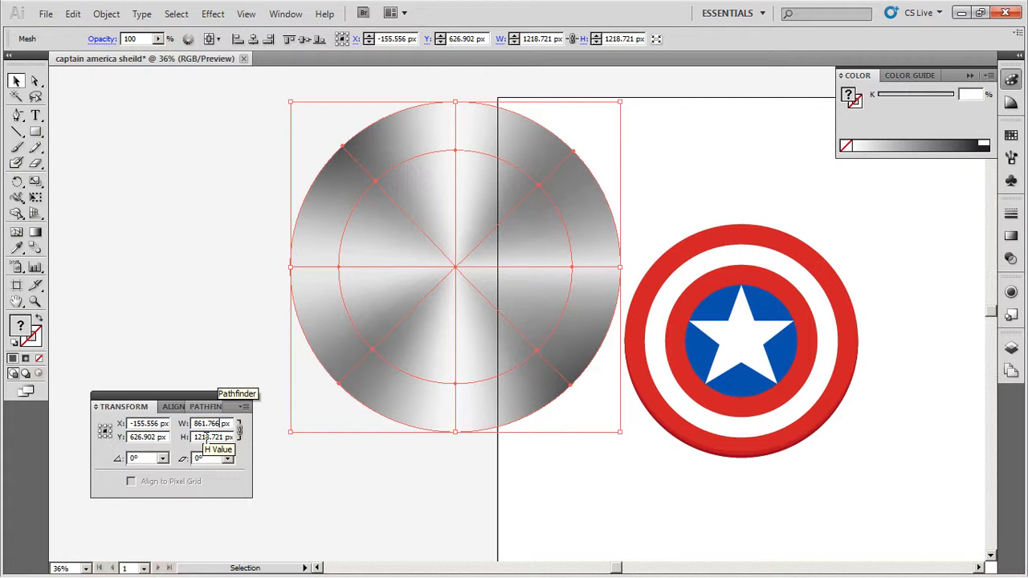
pyautogui.click(208, 434)
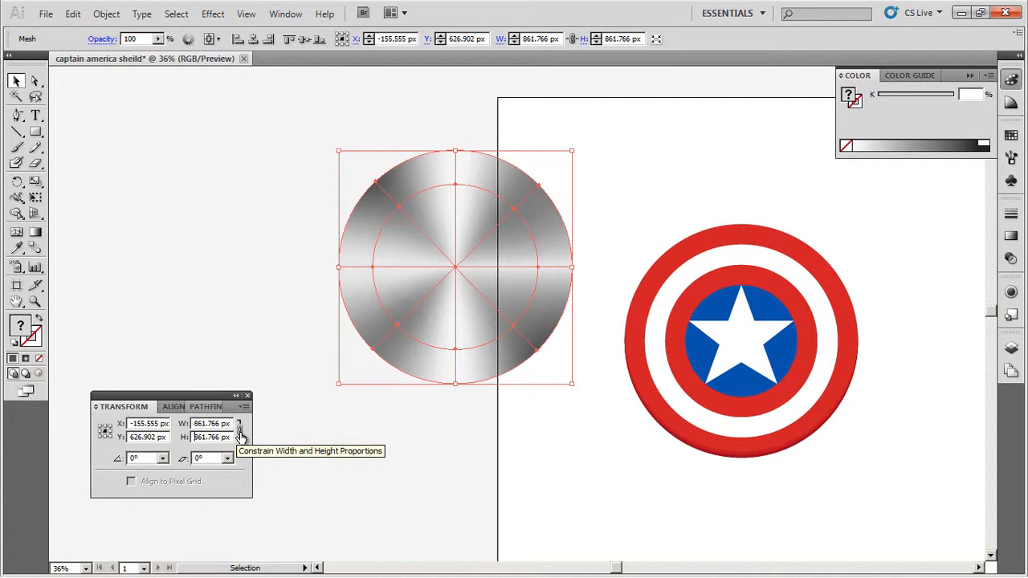
# - Center the mesh circle horizontally and vertically on the artboard so it covers the shield
pyautogui.click(165, 410)
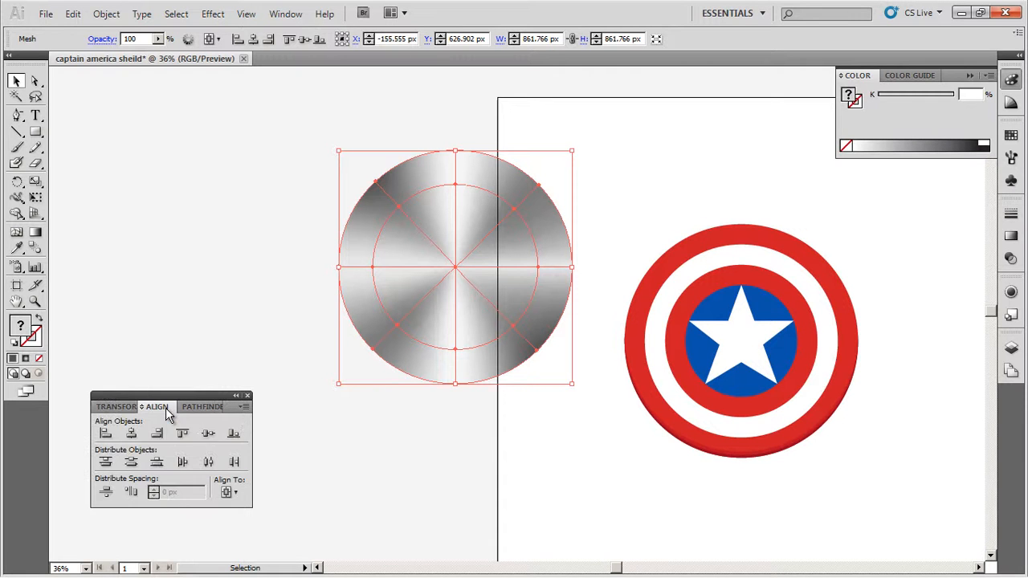
pyautogui.click(131, 434)
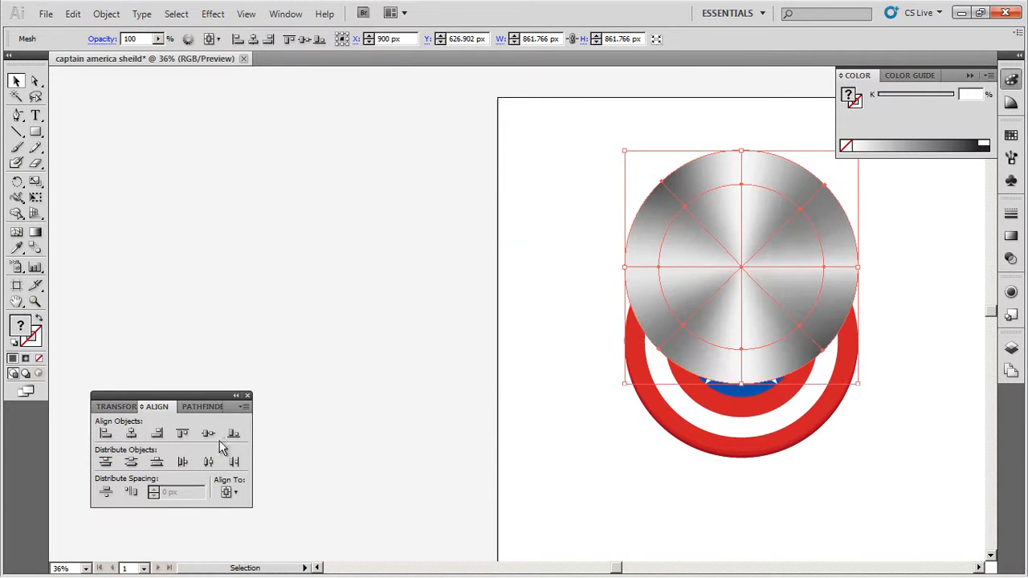
pyautogui.click(209, 434)
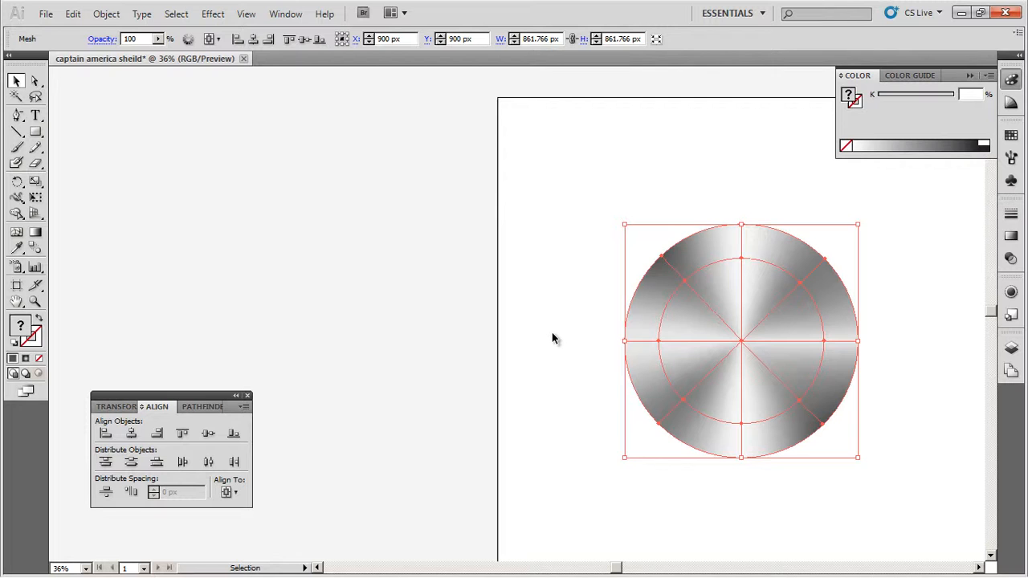
# - Set the mesh circle's blending mode to Multiply over the shield
pyautogui.hotkey('ctrl', '0')
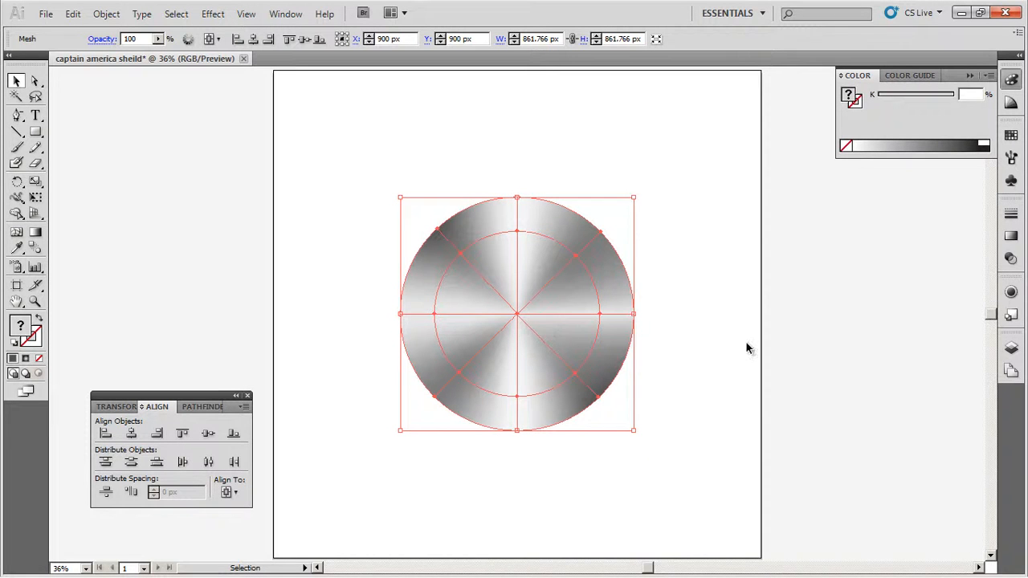
pyautogui.click(1011, 260)
pyautogui.click(899, 228)
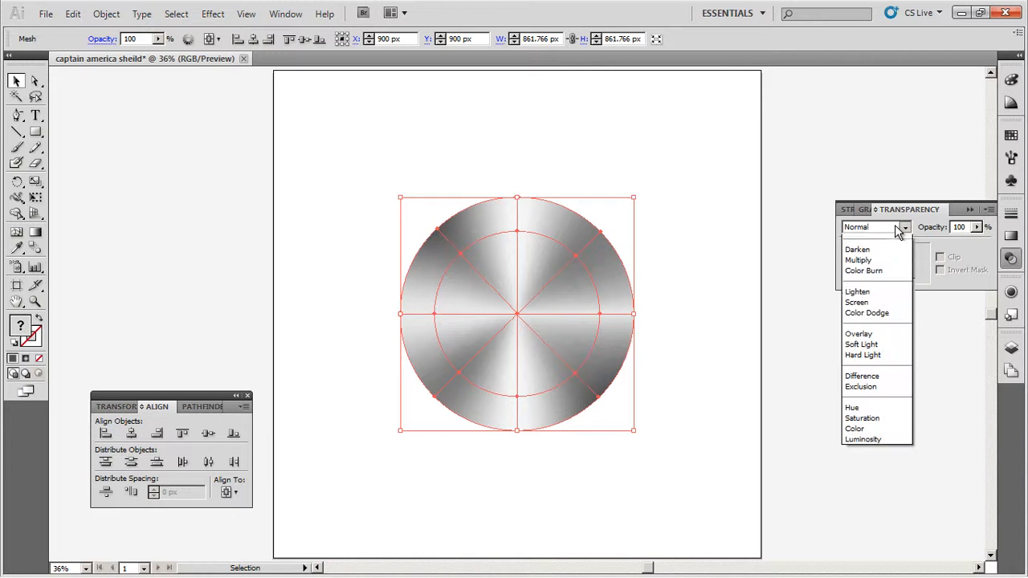
pyautogui.click(866, 265)
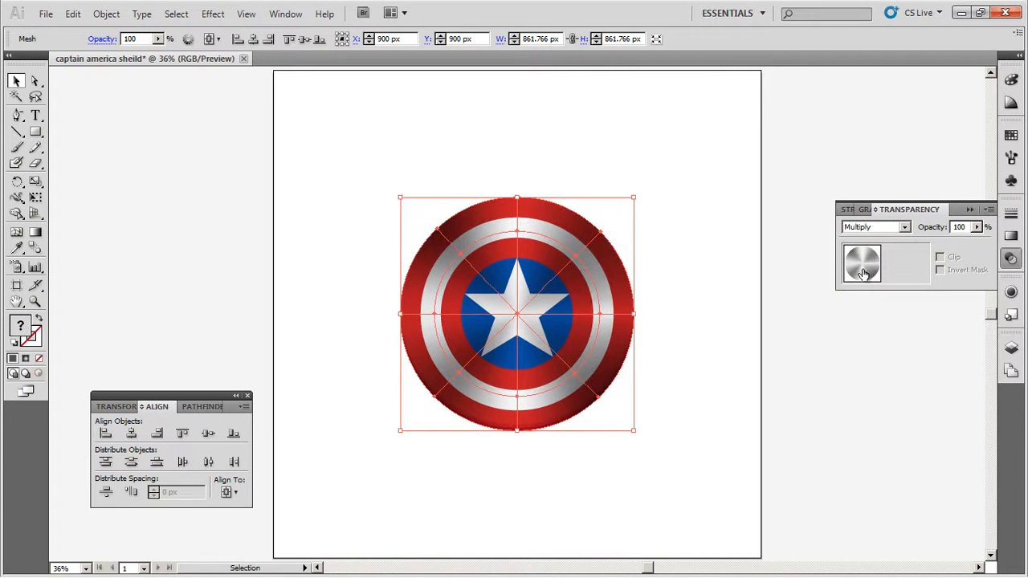
pyautogui.click(696, 319)
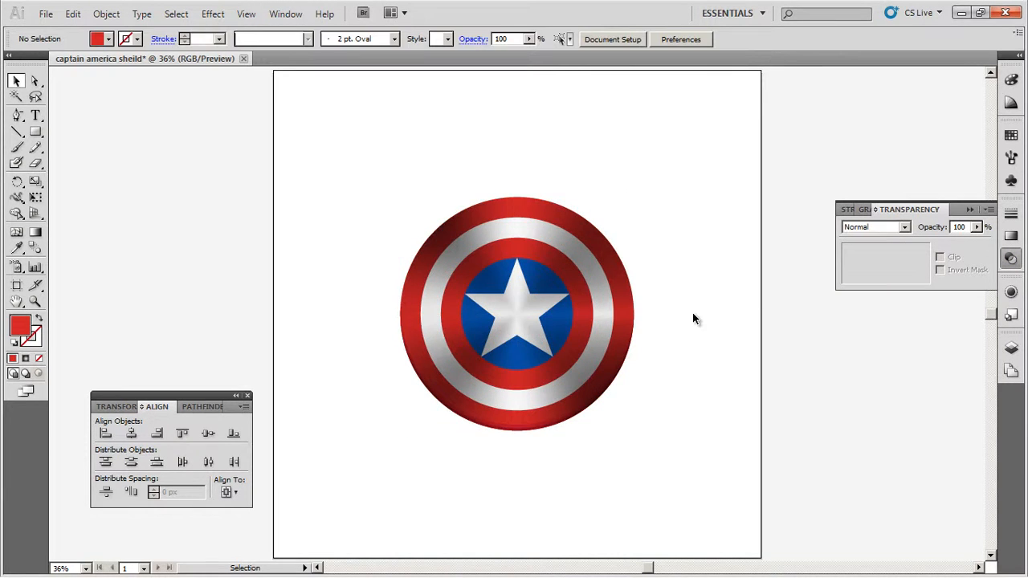
# - Duplicate the Multiply mesh circle in place on top of itself to deepen the metallic shading
pyautogui.moveTo(505, 323); pyautogui.dragTo(685, 232)
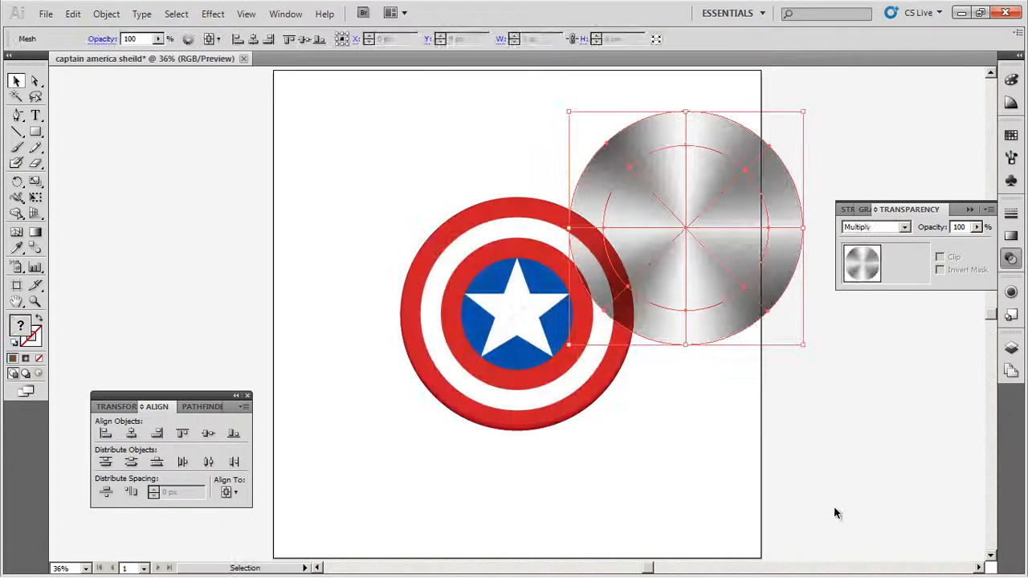
pyautogui.hotkey('ctrl', 'z')
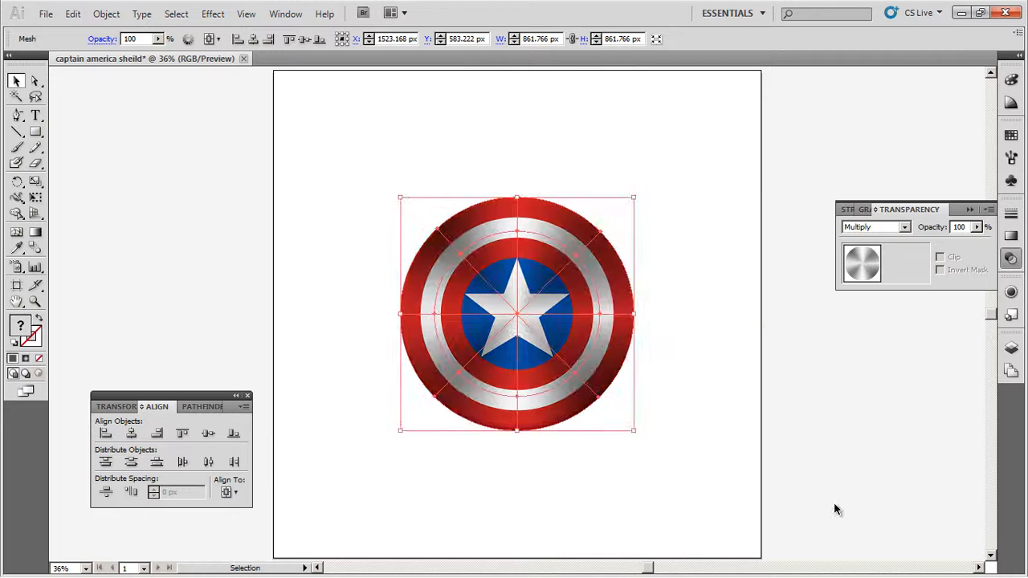
pyautogui.press('a')
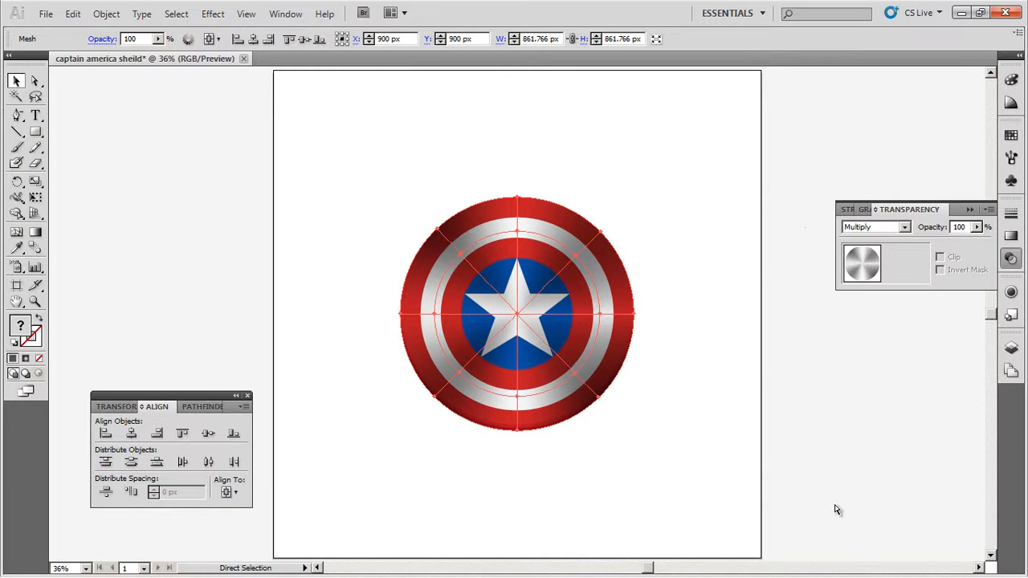
pyautogui.press('v')
pyautogui.click(696, 351)
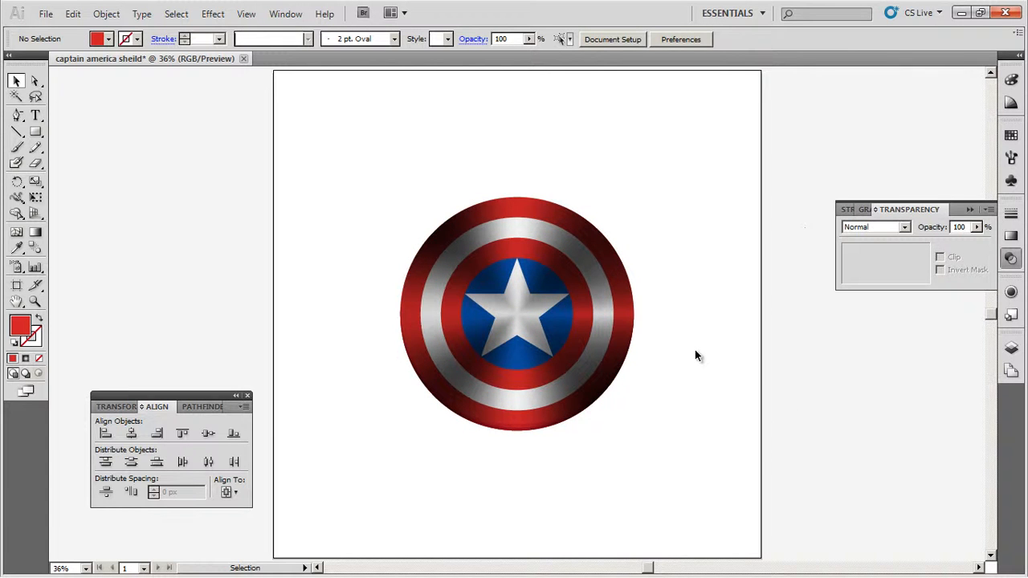
# - Set the opacity of the top mesh circle copy to 50%
pyautogui.click(519, 310)
pyautogui.click(957, 228)
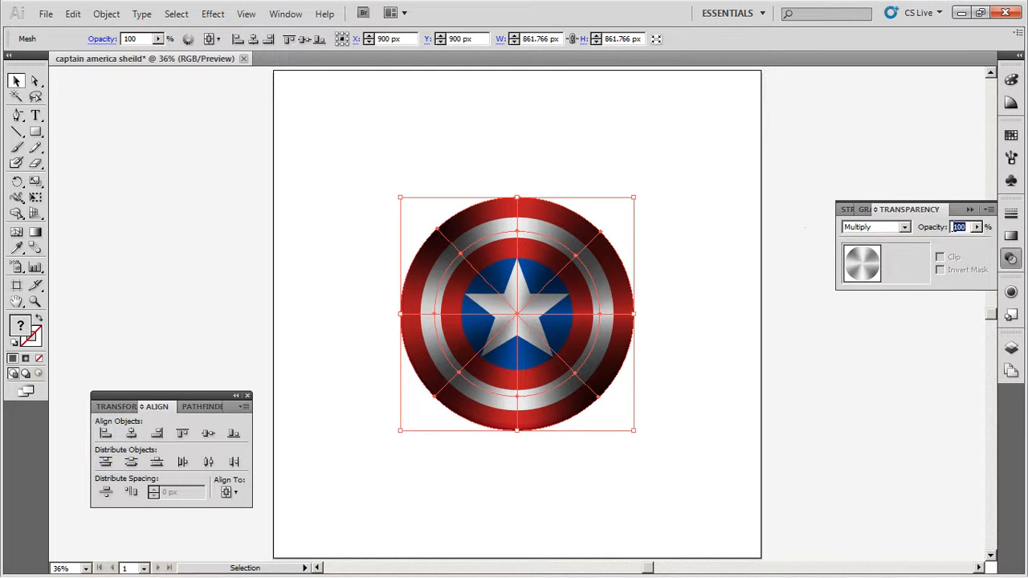
pyautogui.write('50')
pyautogui.press('Return')
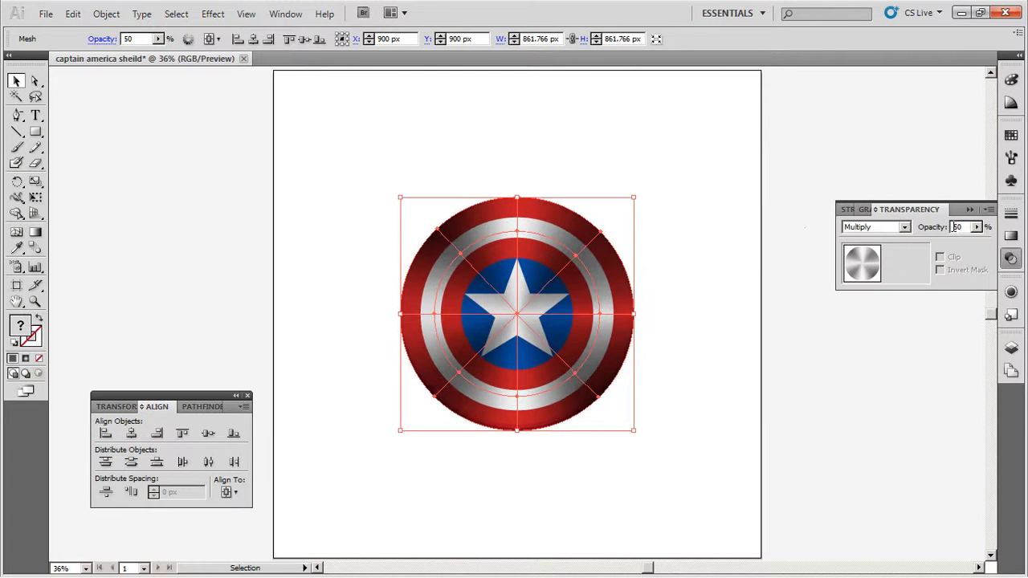
pyautogui.click(713, 267)
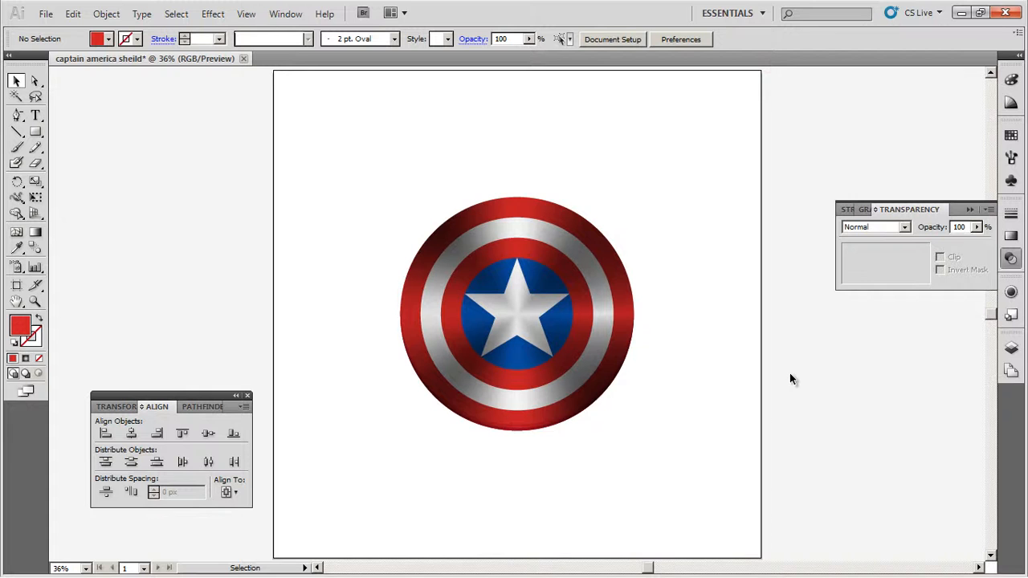
# - Lock every path in Layer 1 except the bottommost large red circle
pyautogui.click(1012, 347)
pyautogui.click(877, 359)
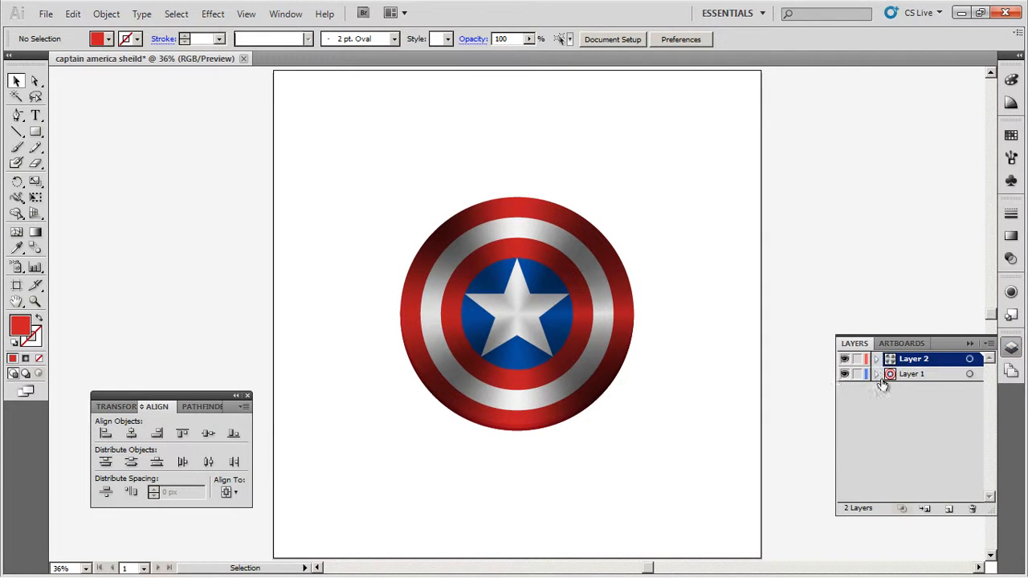
pyautogui.click(877, 374)
pyautogui.click(925, 480)
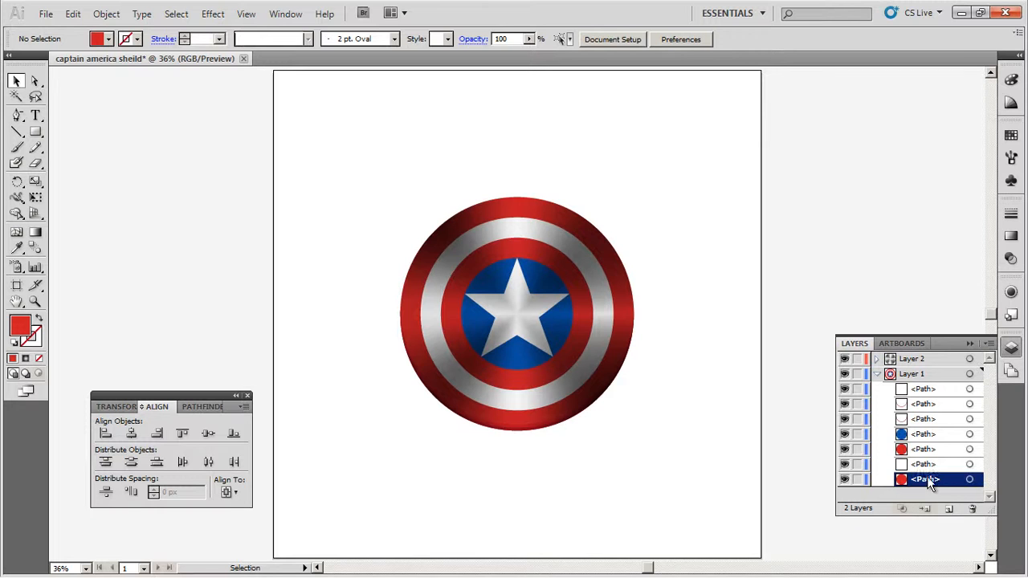
pyautogui.click(928, 466)
pyautogui.keyDown('shift'); pyautogui.click(930, 391); pyautogui.keyUp('shift')
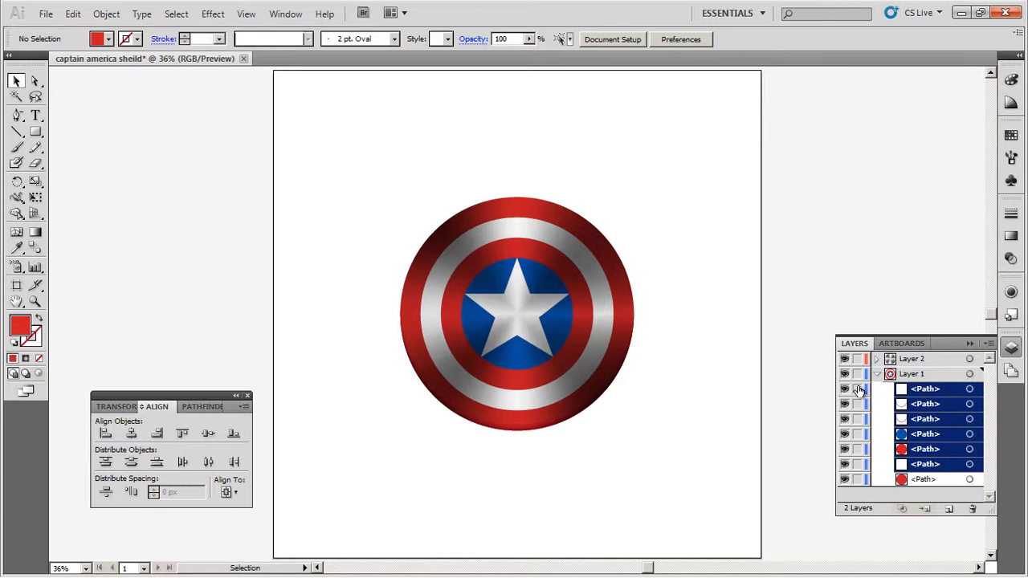
pyautogui.moveTo(859, 389); pyautogui.dragTo(860, 468)
pyautogui.click(927, 481)
# - Lock both meshes in Layer 2 and select the shield's outer red circle
pyautogui.click(565, 261)
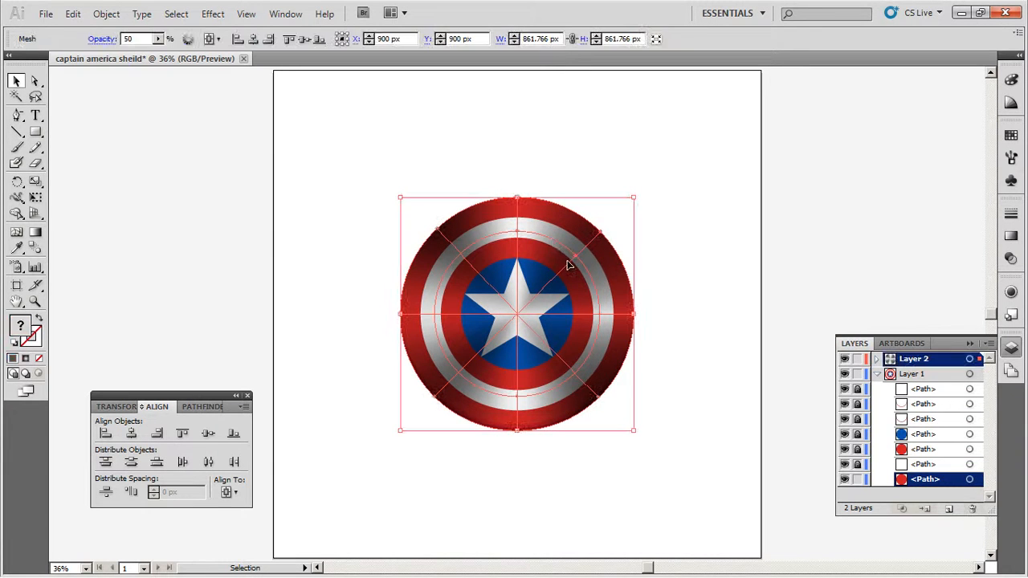
pyautogui.click(877, 359)
pyautogui.moveTo(857, 375); pyautogui.dragTo(857, 389)
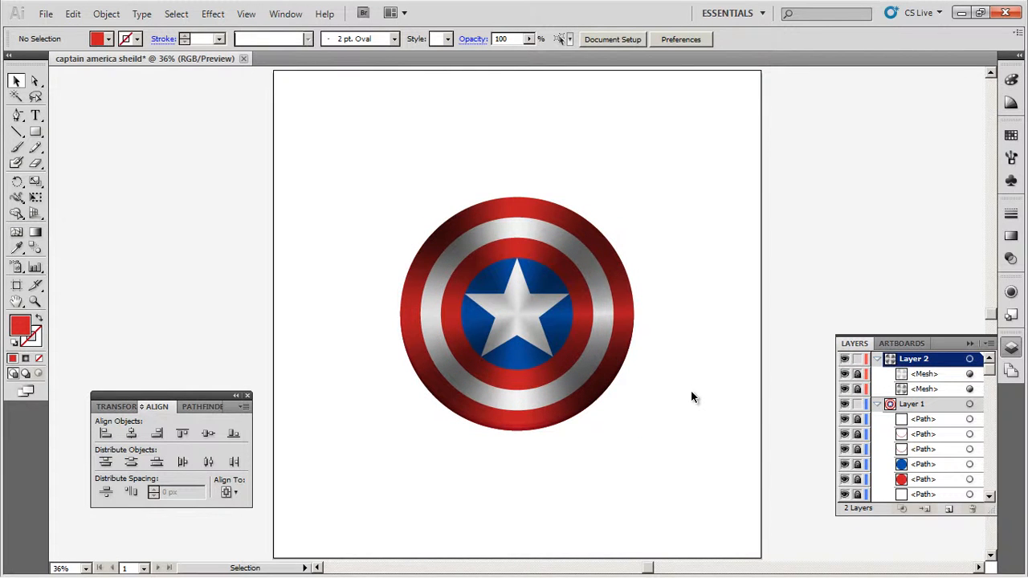
pyautogui.click(544, 210)
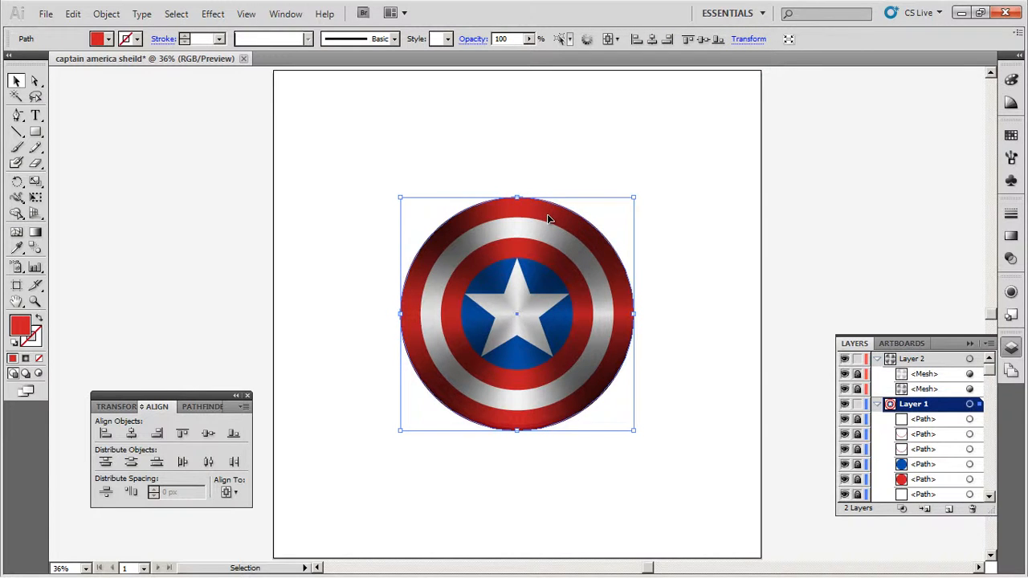
# - Copy the shield's outer red circle to the top of Layer 2, above both meshes, and collapse Layer 1
pyautogui.press('a')
pyautogui.press('v')
pyautogui.scroll(-1, 931, 457)
pyautogui.moveTo(929, 484); pyautogui.dragTo(924, 367)
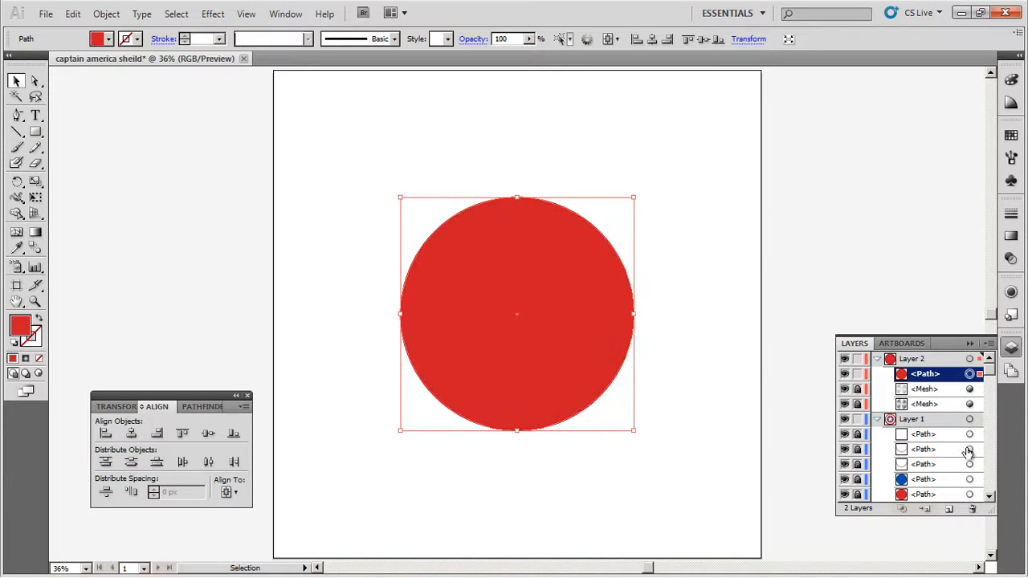
pyautogui.click(878, 420)
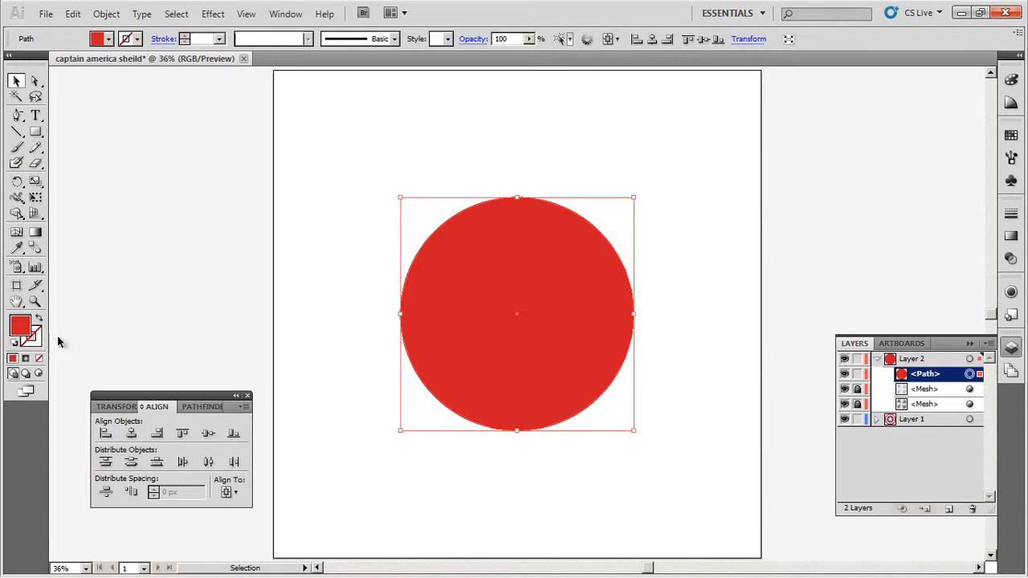
# - Change the fill of the copied circle in Layer 2 to black (000000)
pyautogui.doubleClick(20, 325)
pyautogui.moveTo(472, 354); pyautogui.dragTo(507, 391)
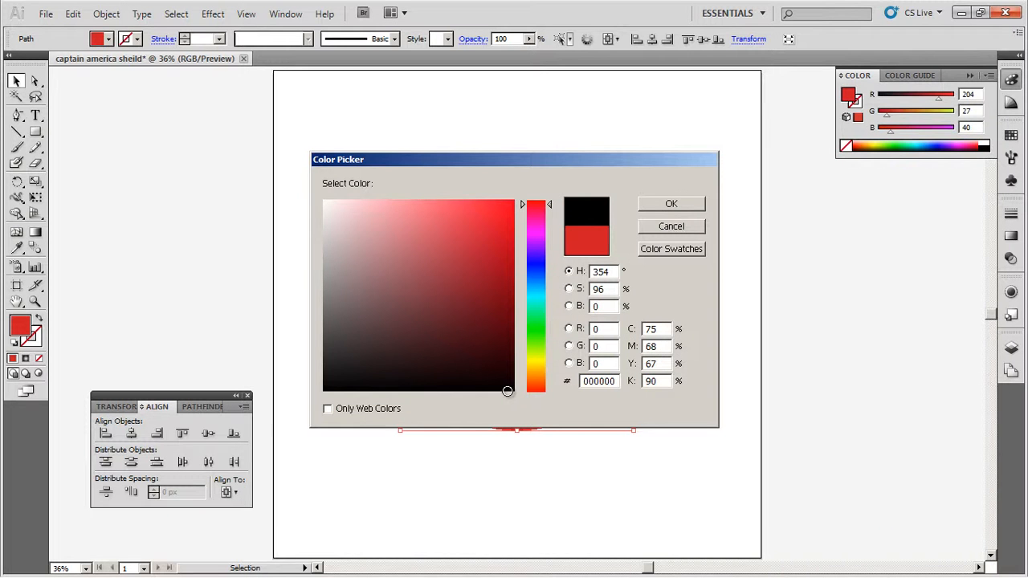
pyautogui.click(674, 203)
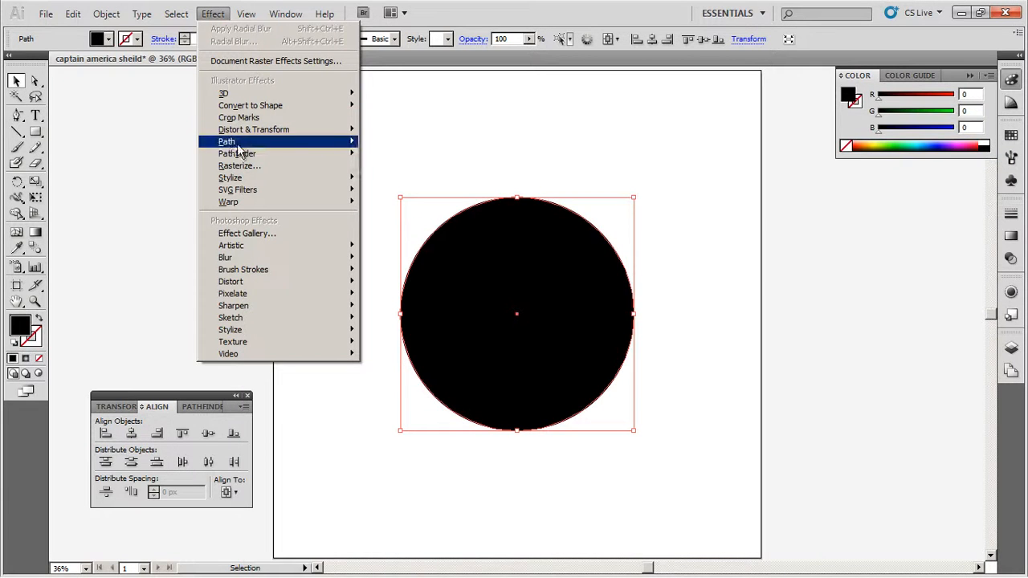
# - Apply an Offset Path effect of -10 with Miter joins and a miter limit of 4 to the black circle
pyautogui.moveTo(232, 141)
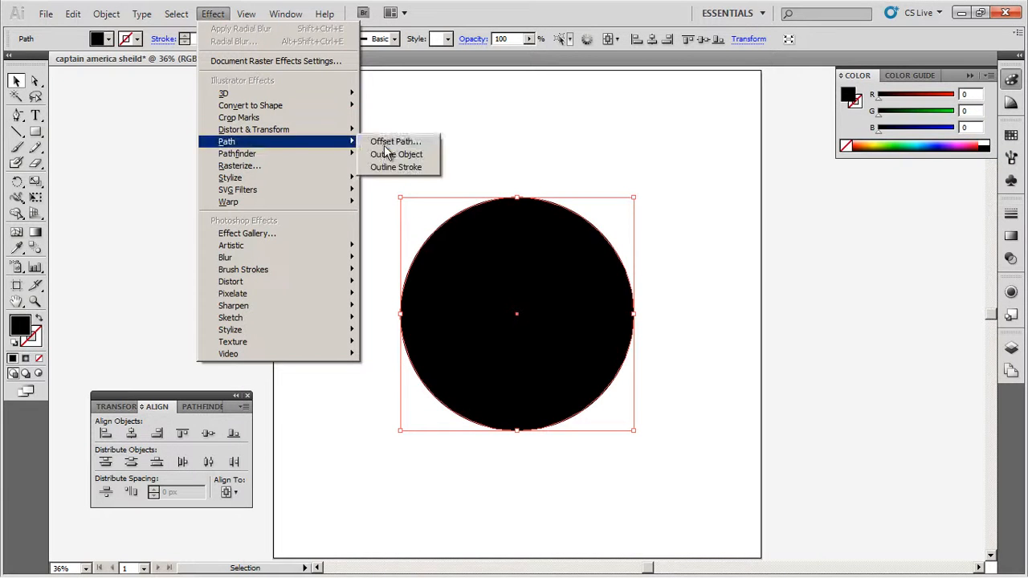
pyautogui.click(384, 143)
pyautogui.write('-10')
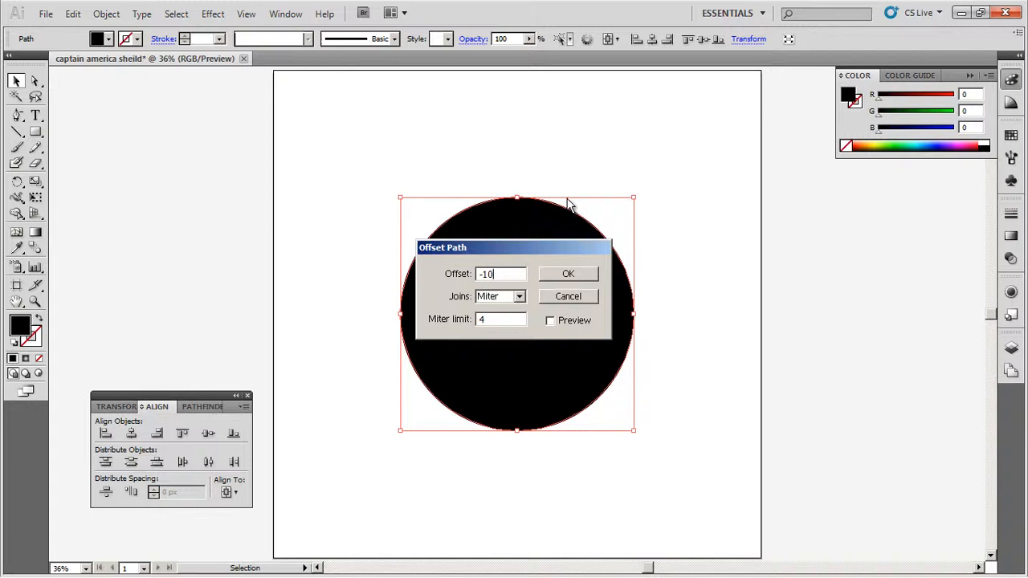
pyautogui.click(589, 276)
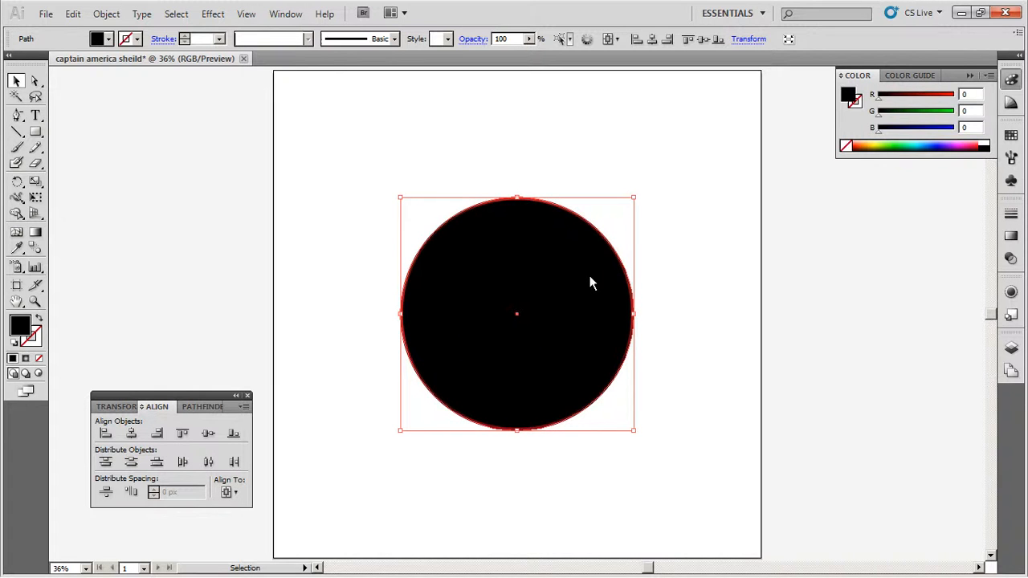
# - Apply a Film Grain effect to the black circle with Grain 20, Highlight Area 0 and Intensity 10
pyautogui.click(213, 13)
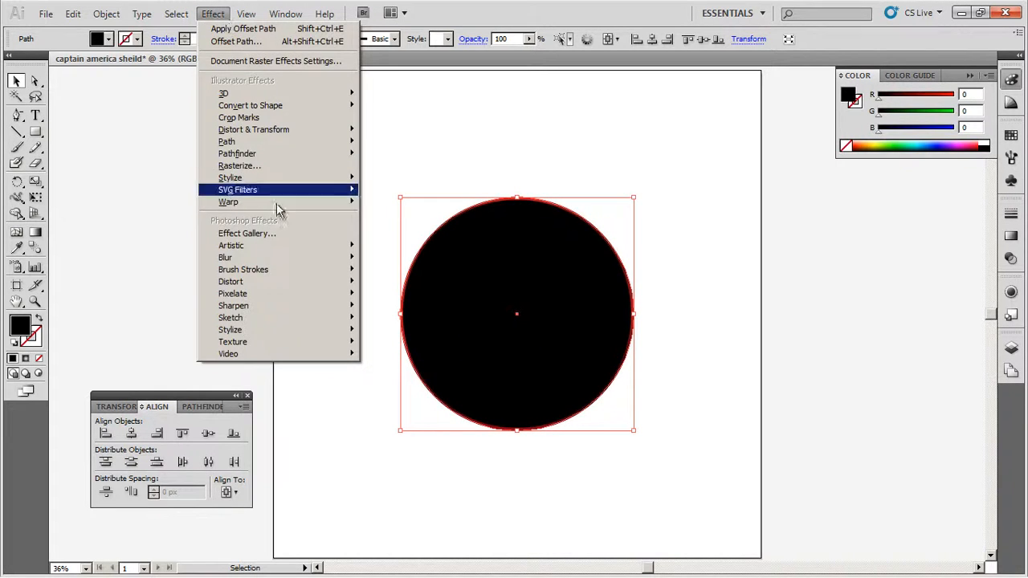
pyautogui.moveTo(273, 249)
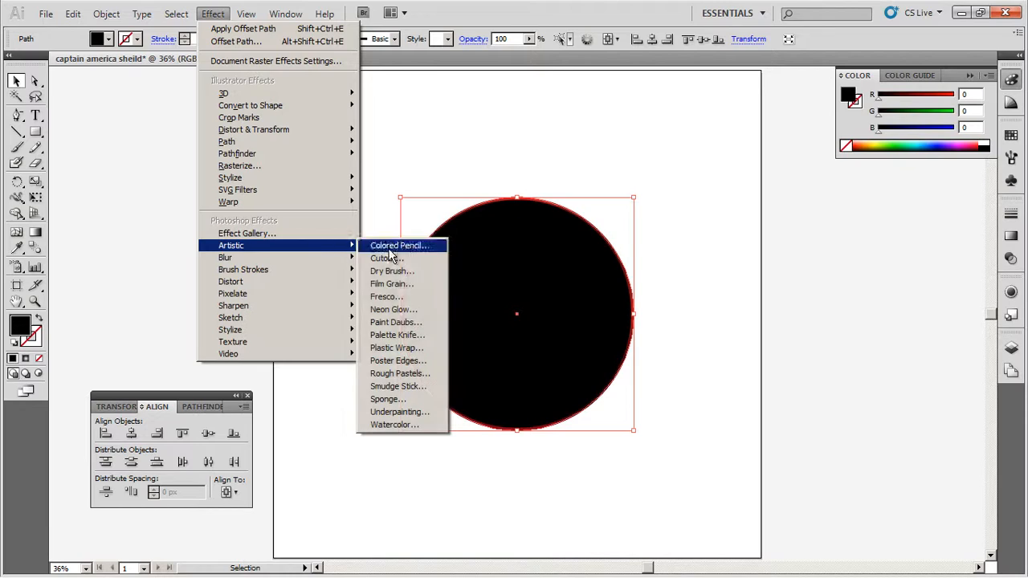
pyautogui.click(392, 285)
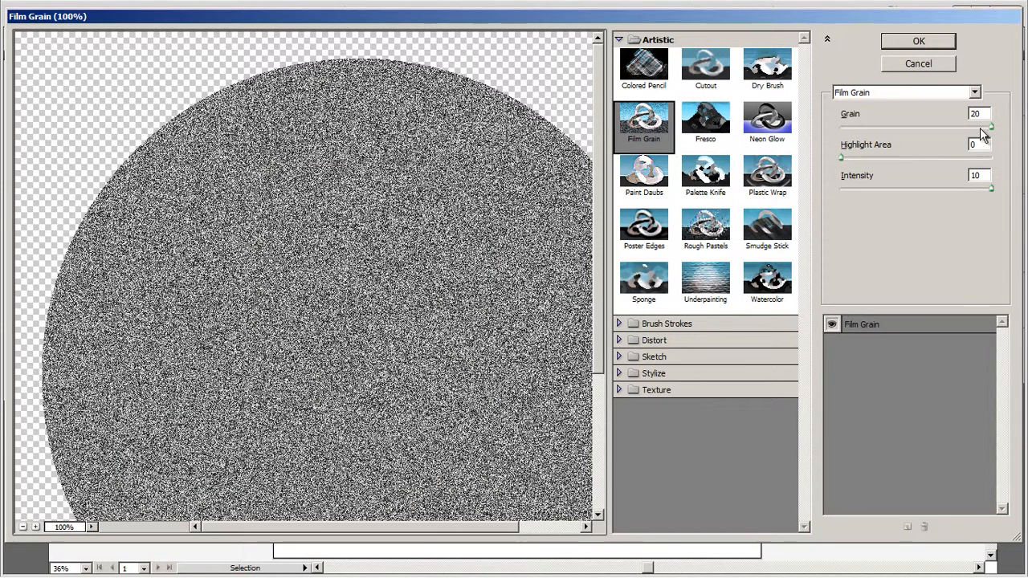
pyautogui.click(985, 143)
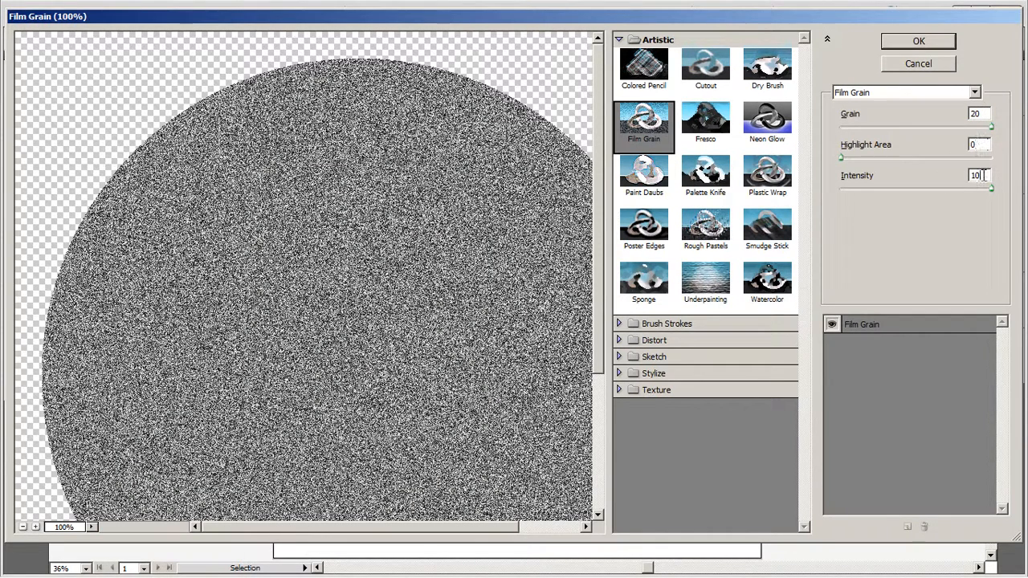
pyautogui.click(930, 42)
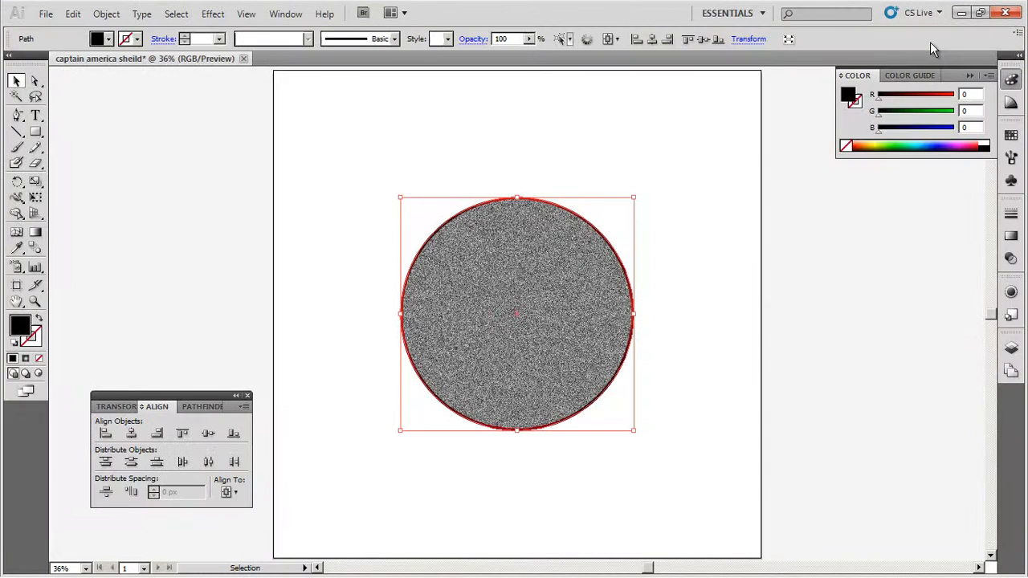
# - Apply a Radial Blur effect to the grainy circle with Amount 100, the Spin method and Best quality
pyautogui.click(213, 13)
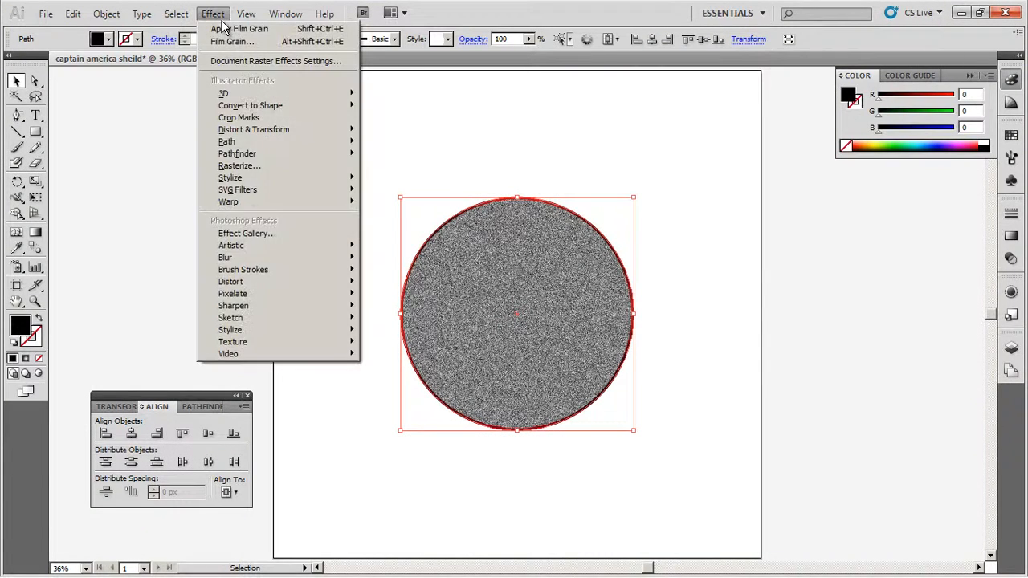
pyautogui.moveTo(331, 258)
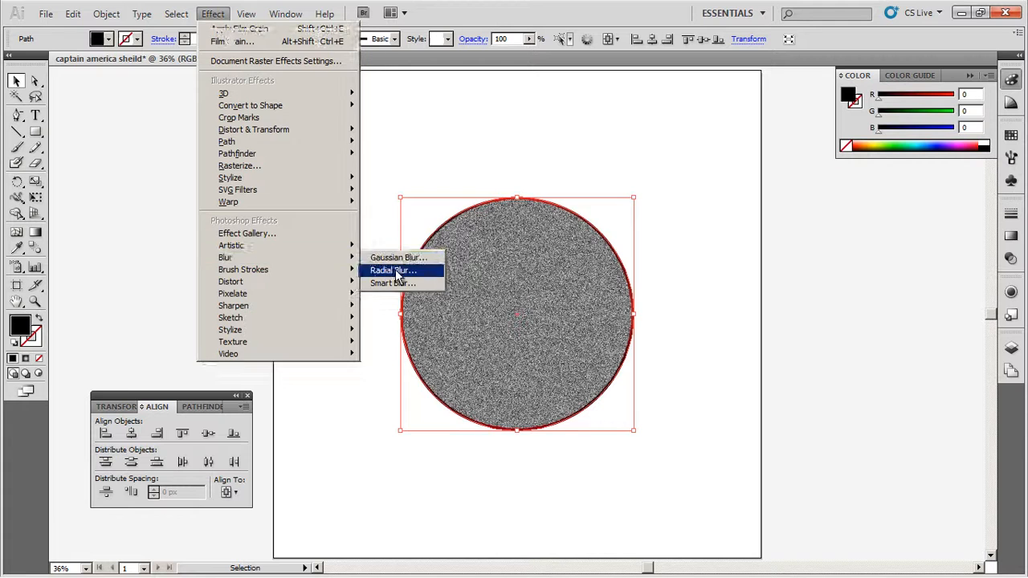
pyautogui.click(394, 271)
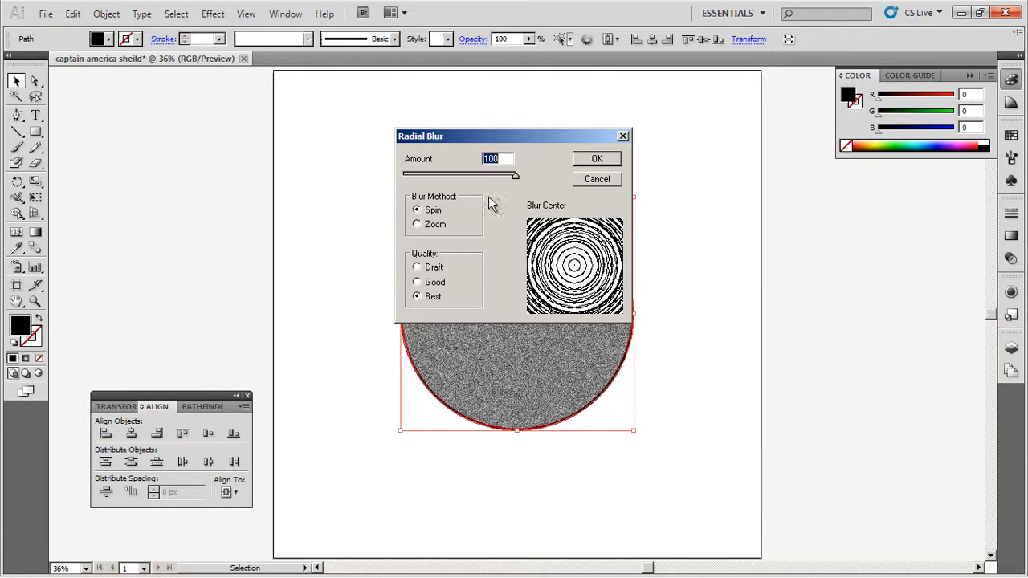
pyautogui.click(436, 213)
pyautogui.click(598, 161)
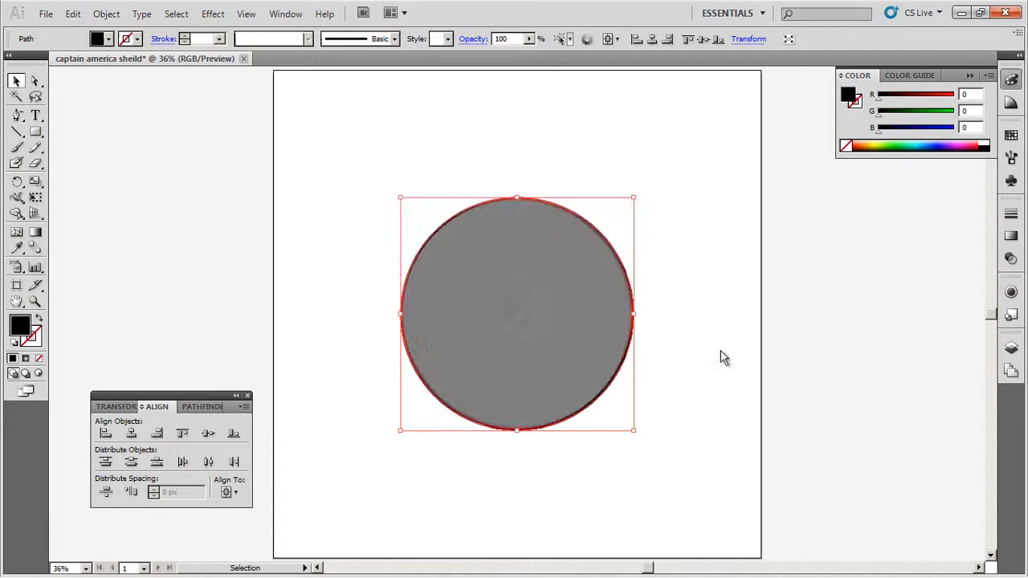
# - Set the blurred grain circle's blending mode to Overlay and deselect it
pyautogui.click(1010, 260)
pyautogui.click(905, 228)
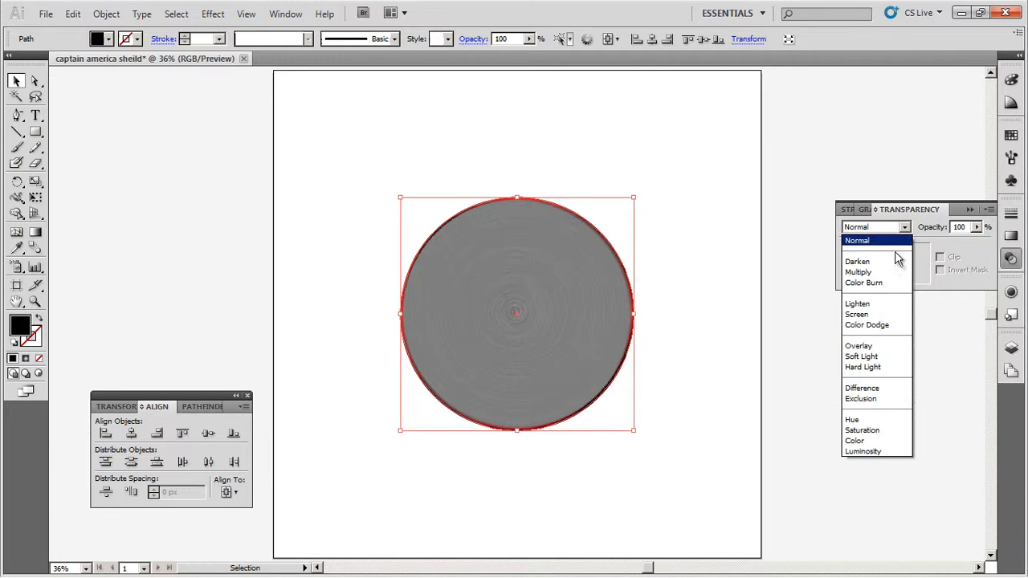
pyautogui.click(869, 346)
pyautogui.click(656, 380)
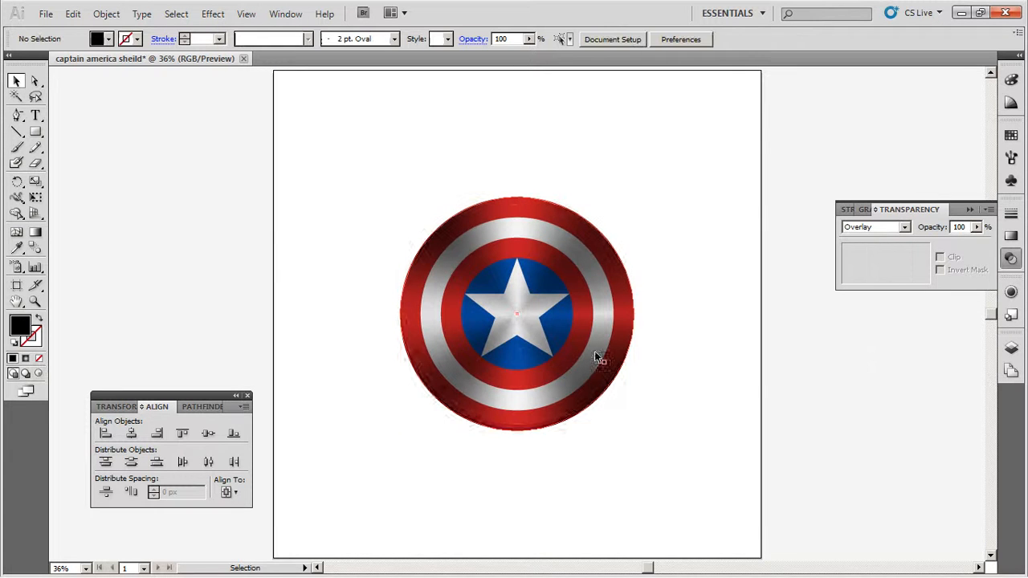
# - Inspect the brushed-metal texture on the shield up close and set the opacity to 90% with nothing selected
pyautogui.press('z')
pyautogui.moveTo(369, 165); pyautogui.dragTo(664, 474)
pyautogui.click(16, 81)
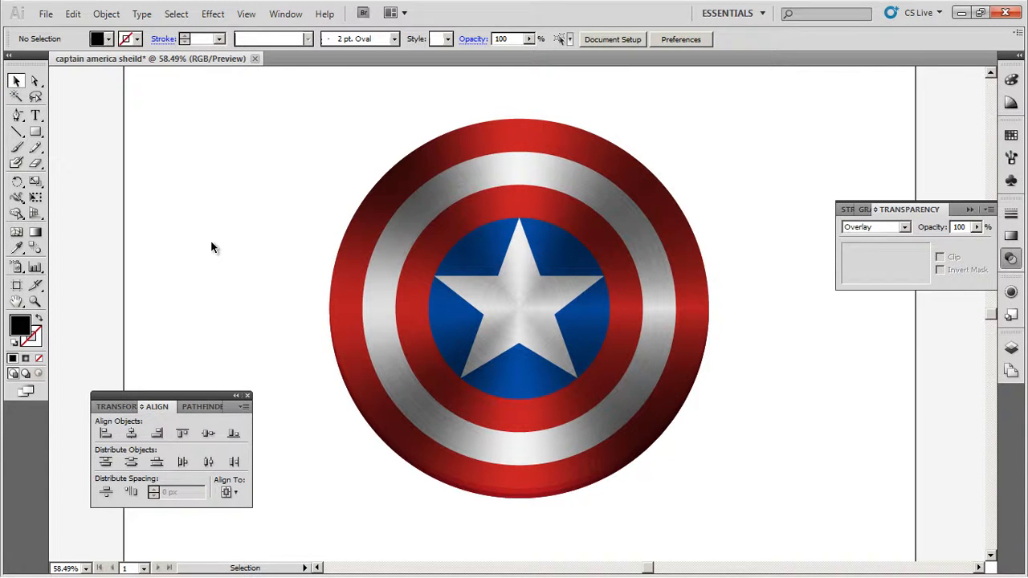
pyautogui.doubleClick(965, 228)
pyautogui.write('90')
pyautogui.hotkey('ctrl', '0')
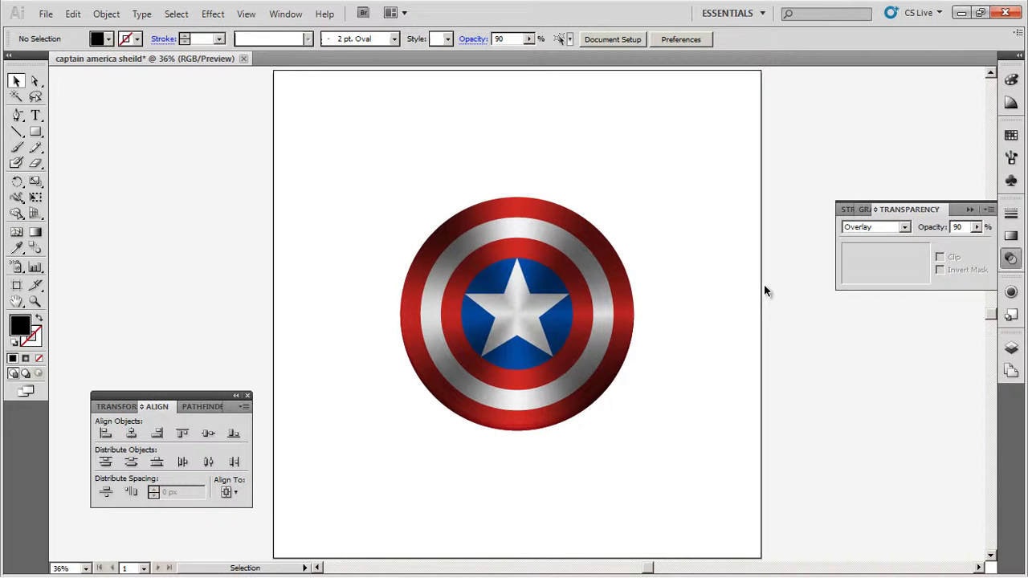